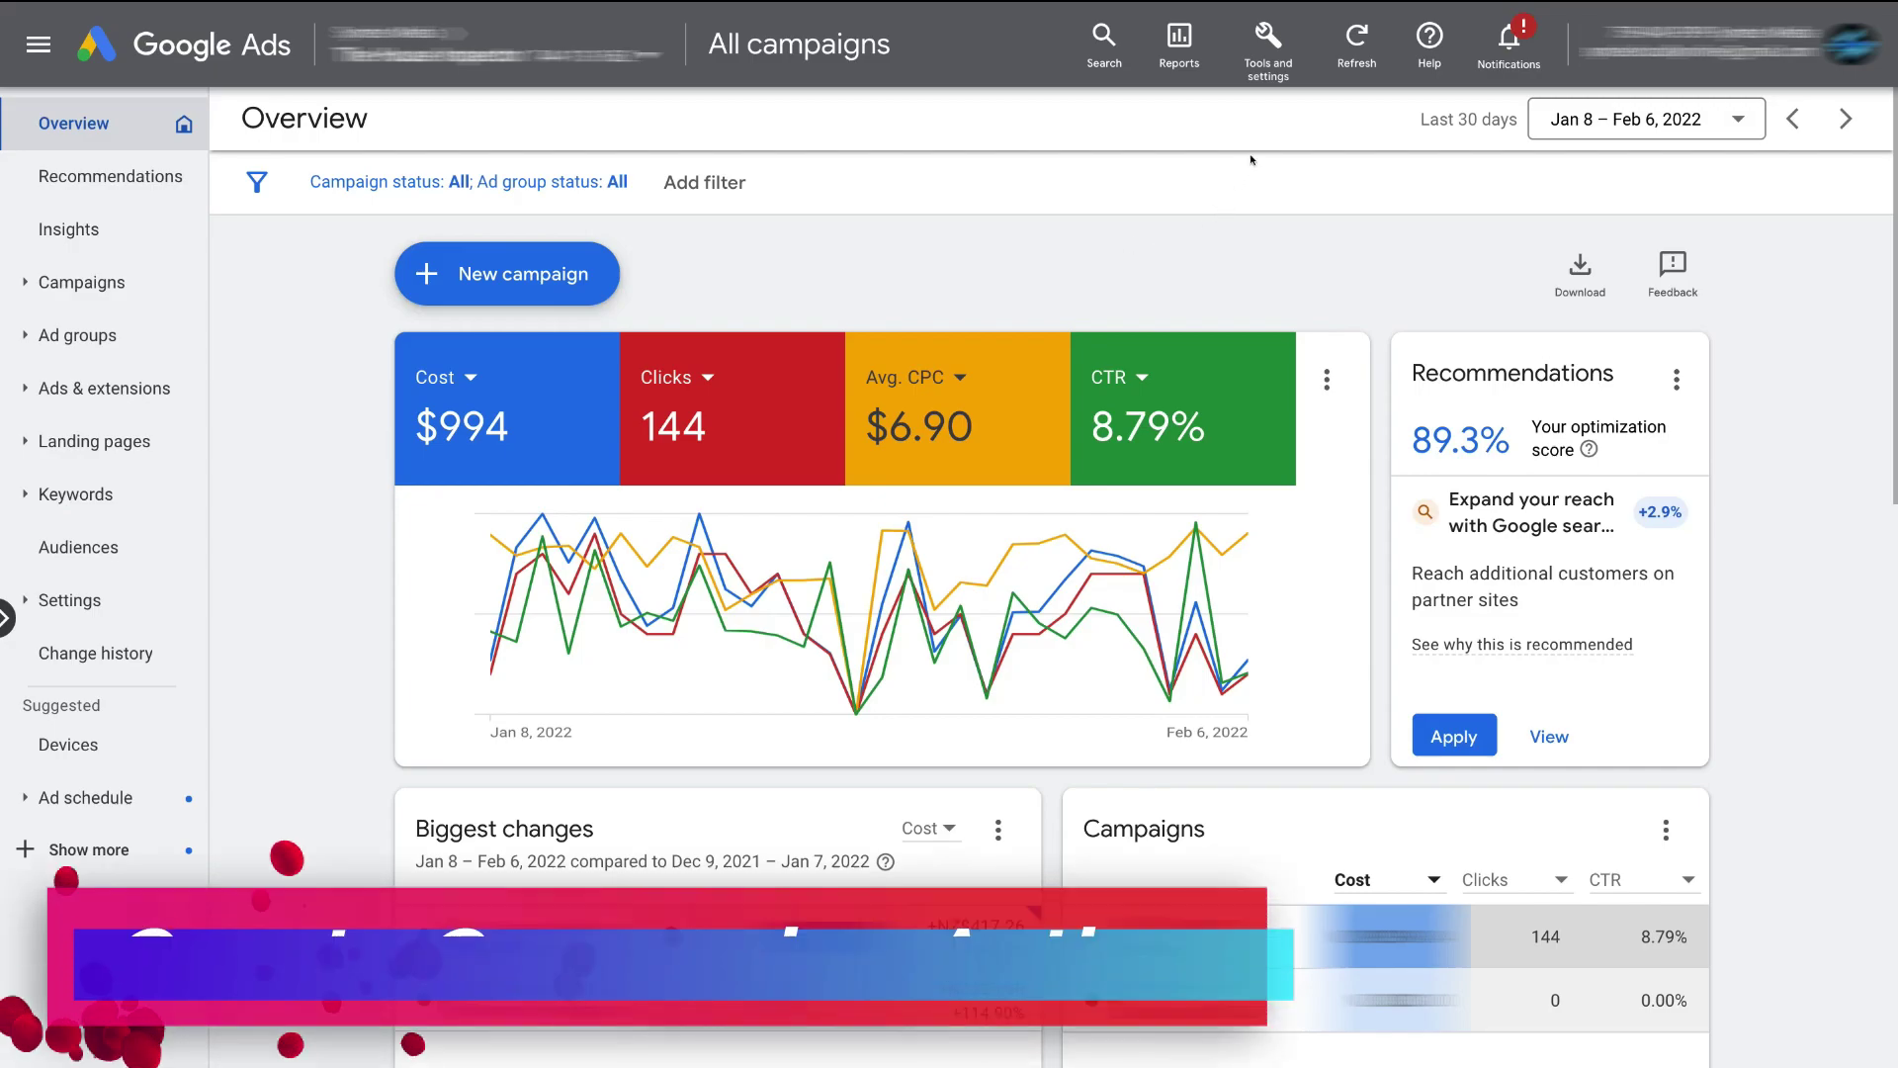
- Start a new conversion action from the Conversions summary, choosing Website as the kind of conversion to track
left_click(1251, 60)
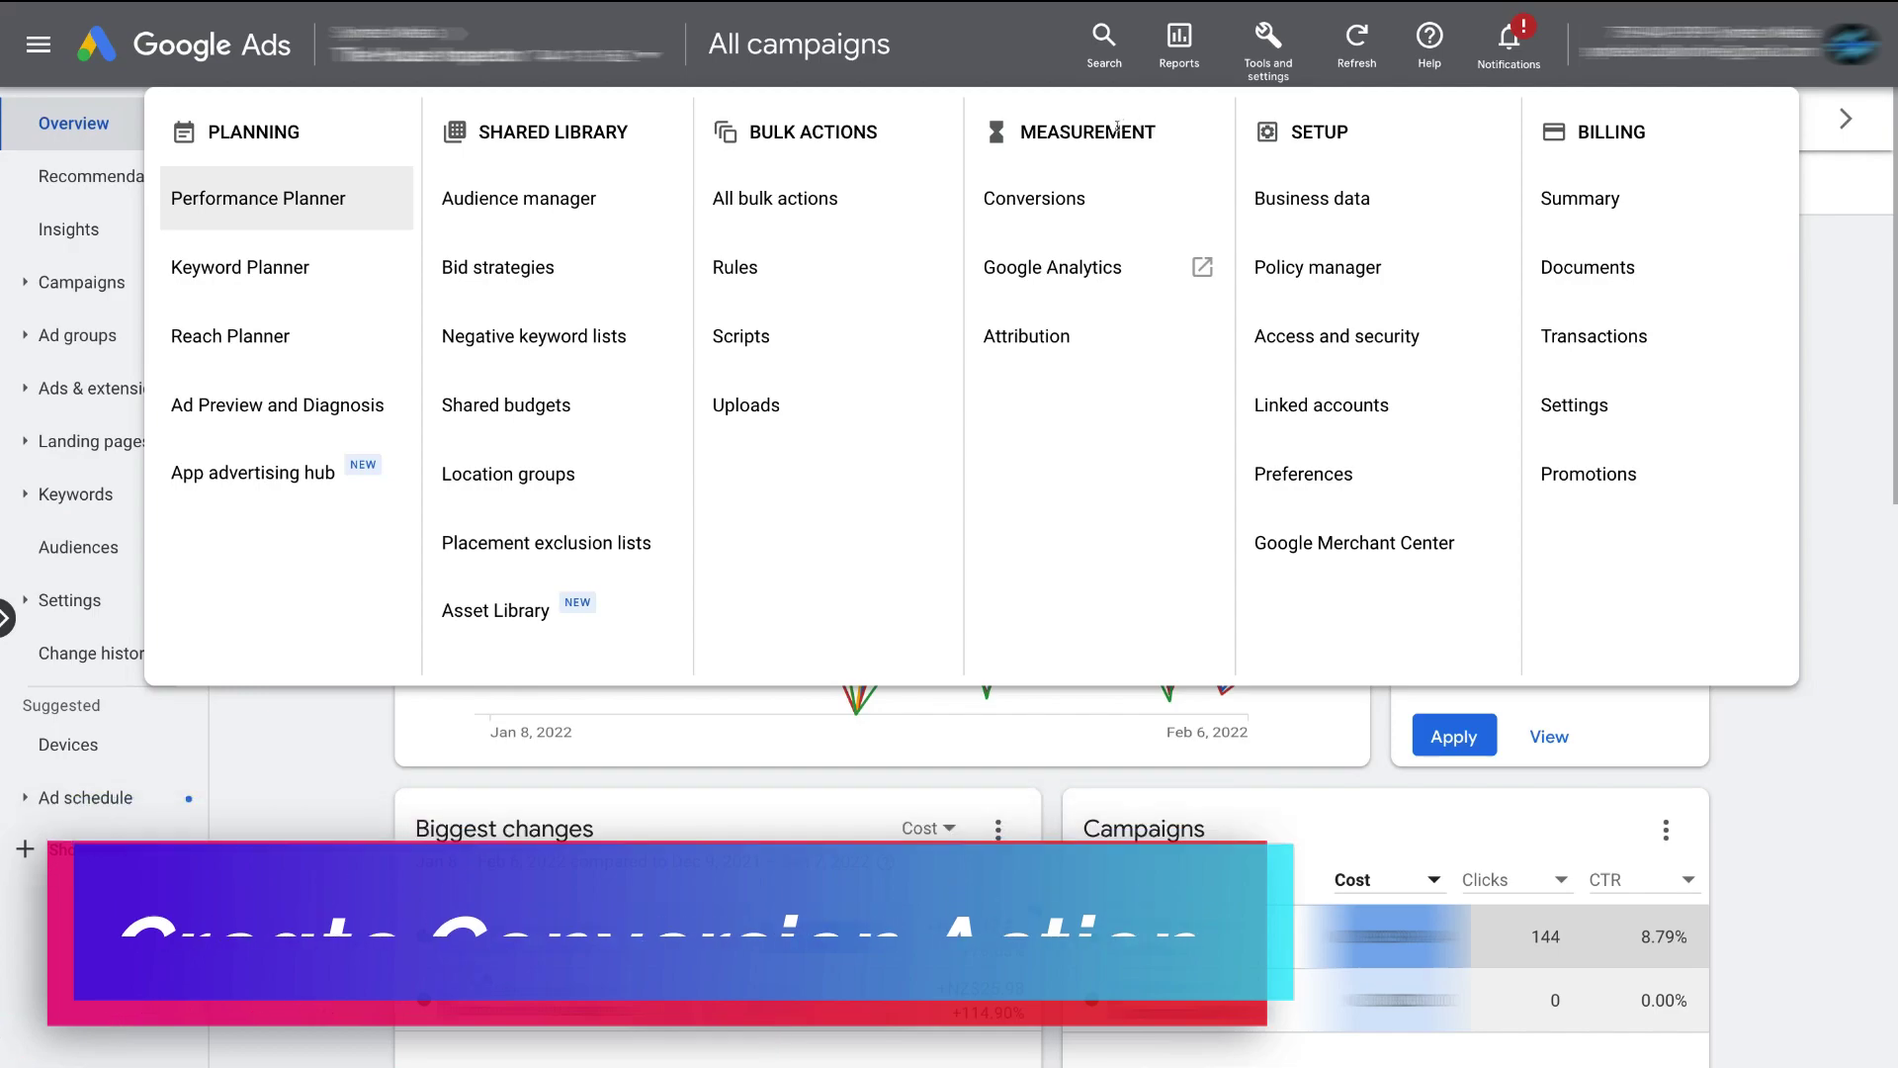
left_click(1125, 191)
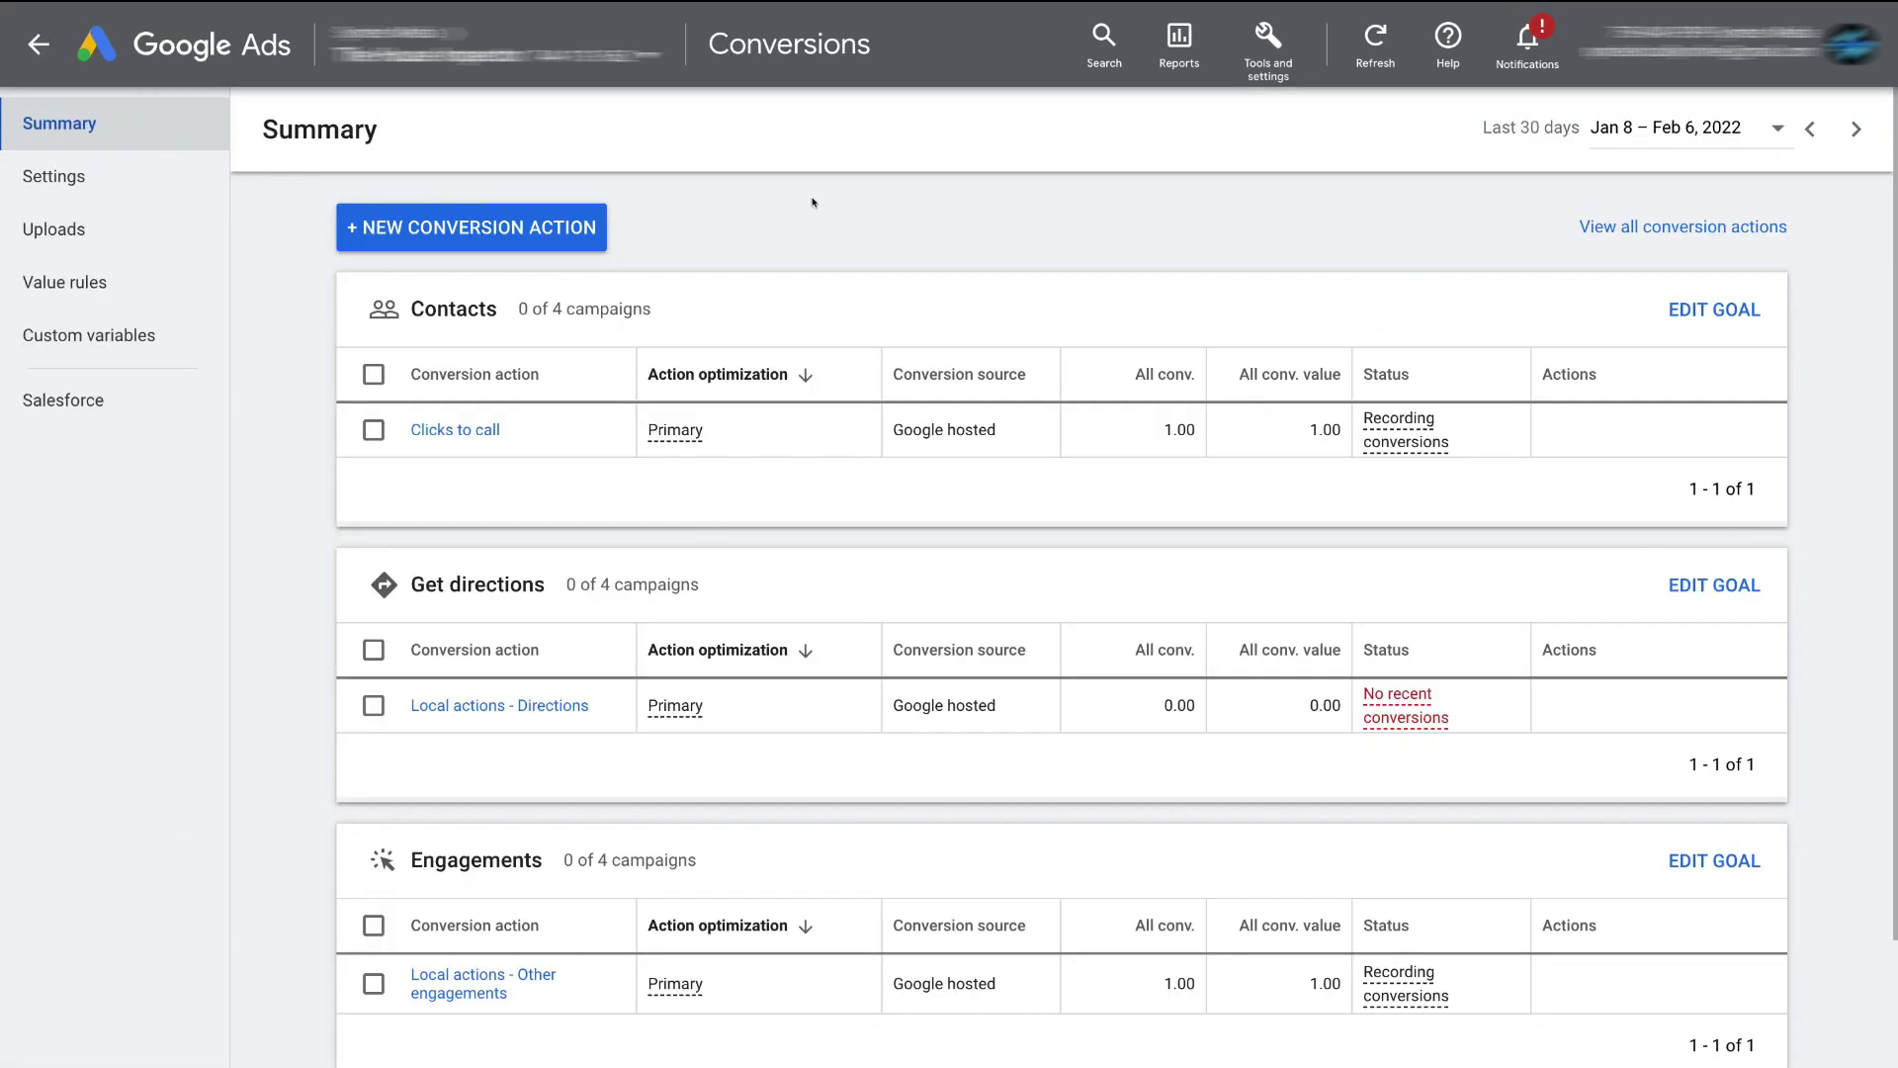
left_click(483, 219)
mouse_move(643, 332)
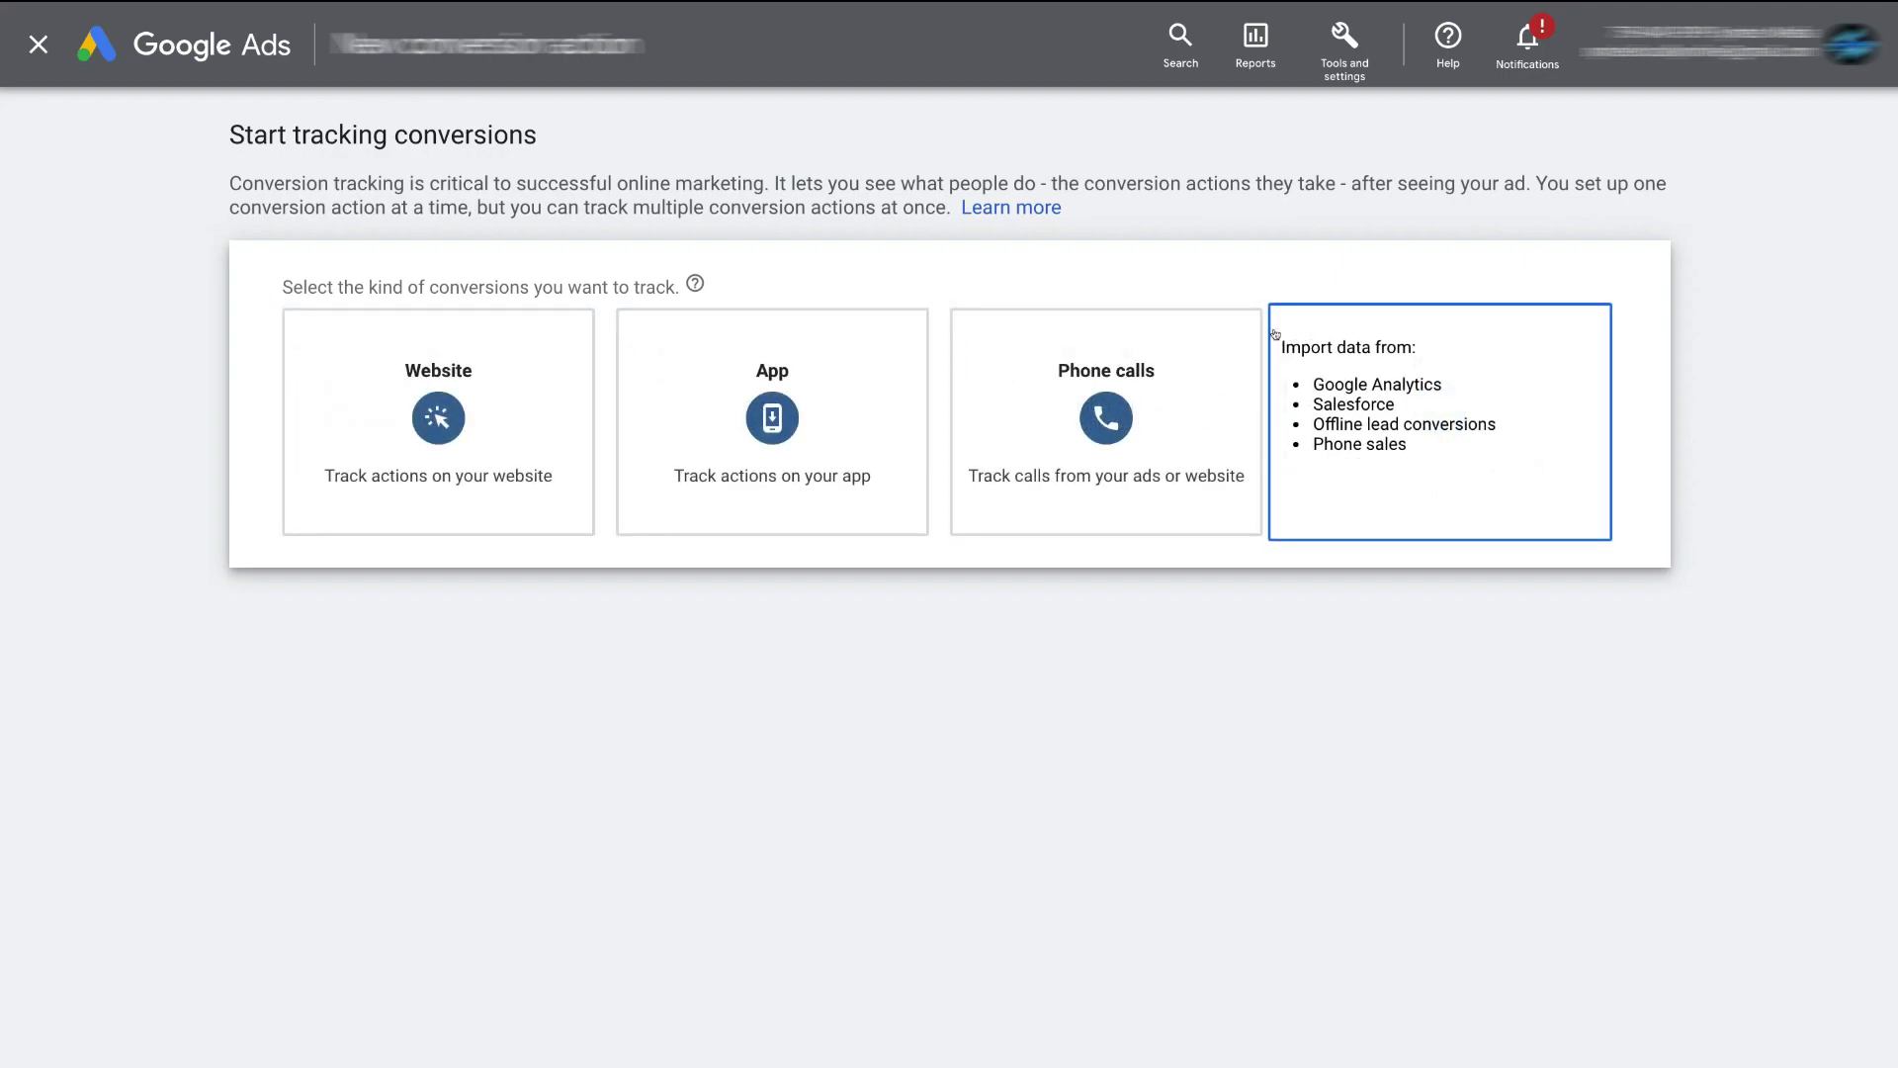
mouse_move(494, 356)
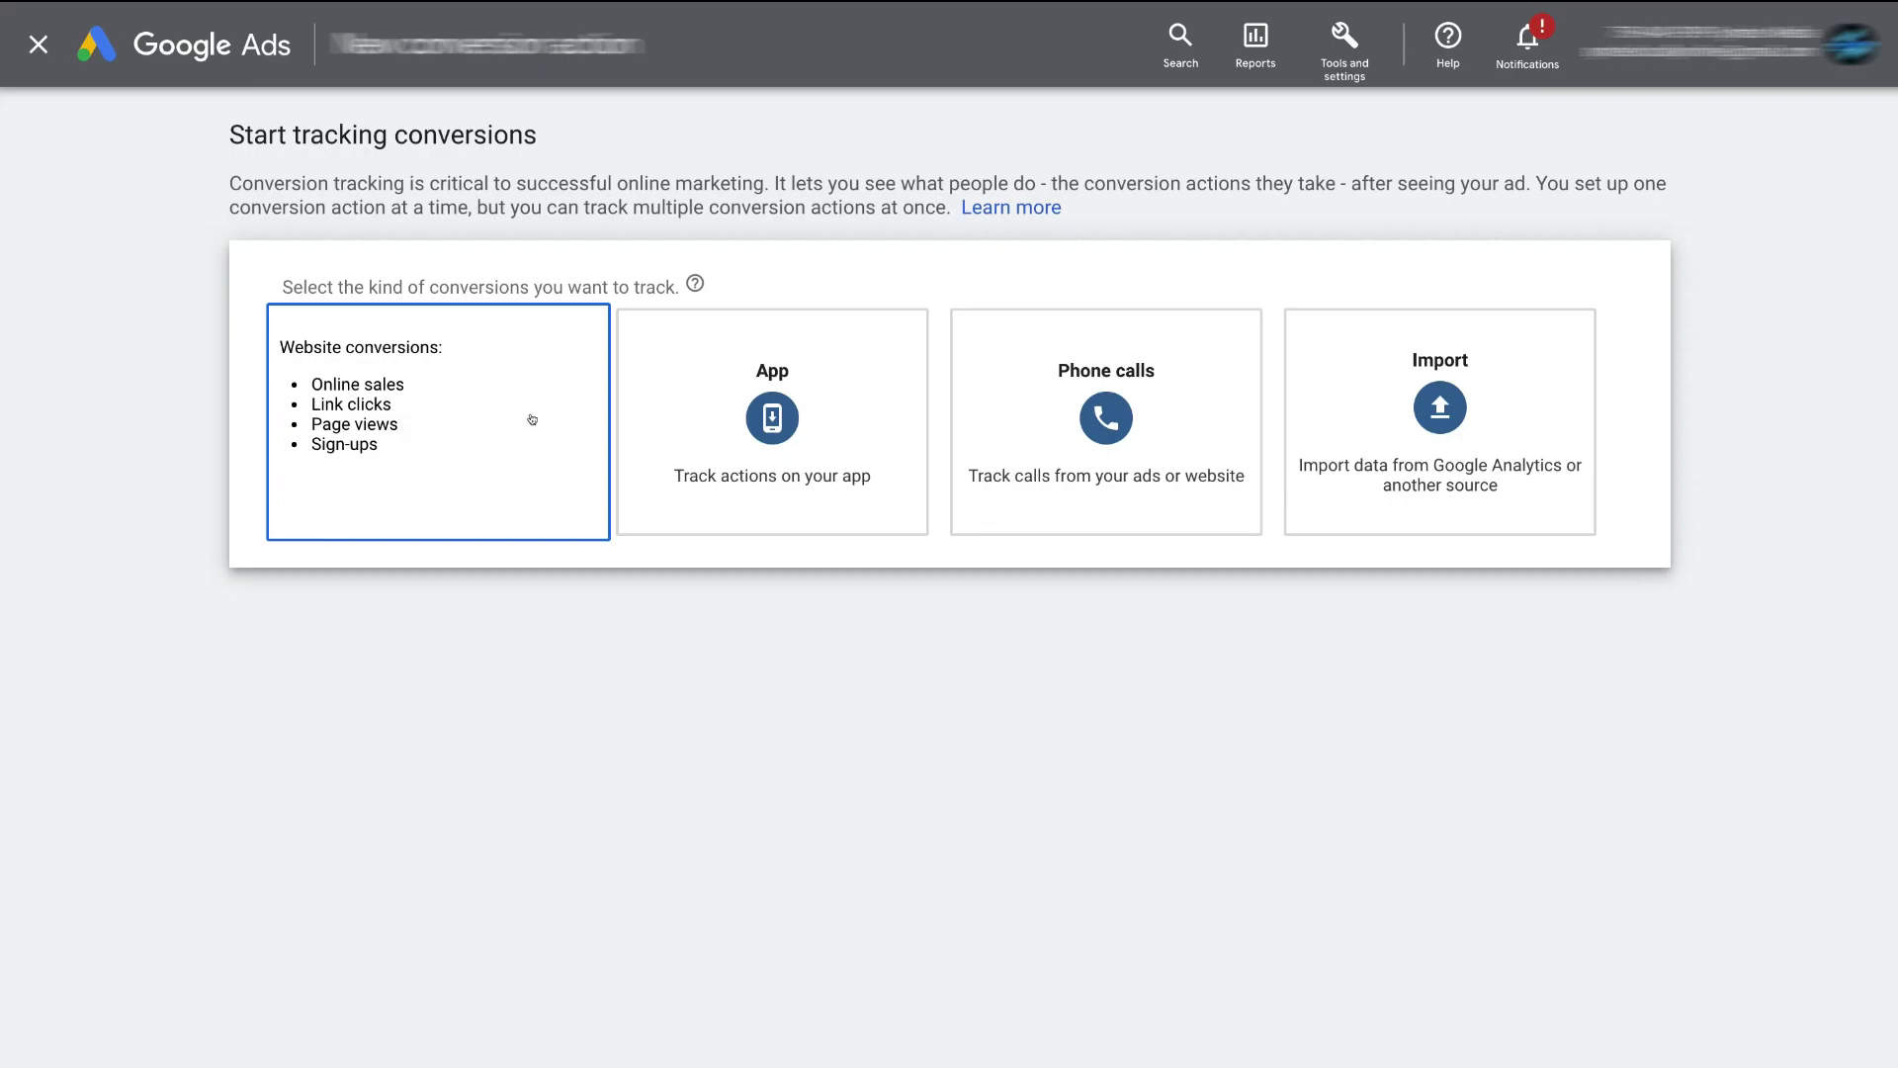
left_click(532, 419)
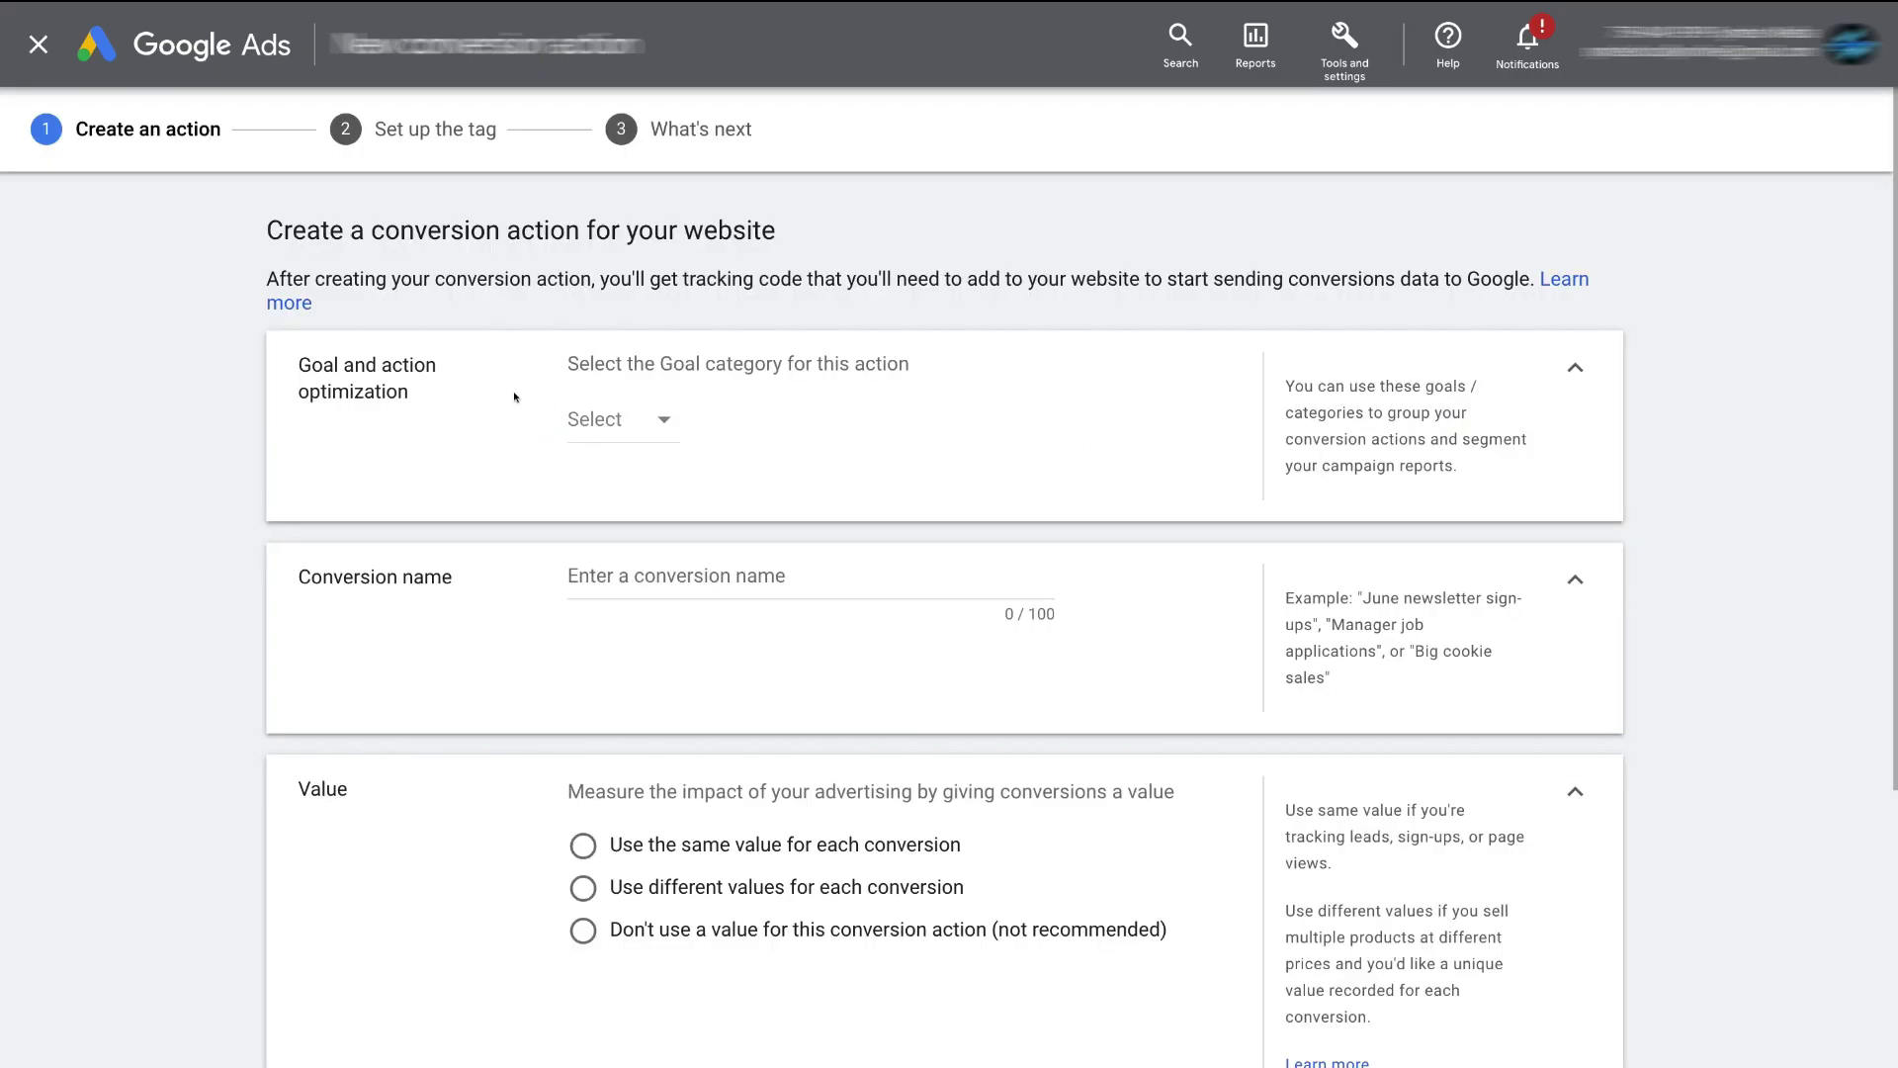
- Set the goal category to Submit lead form and name the conversion "Booking Form Lead"
left_click(645, 419)
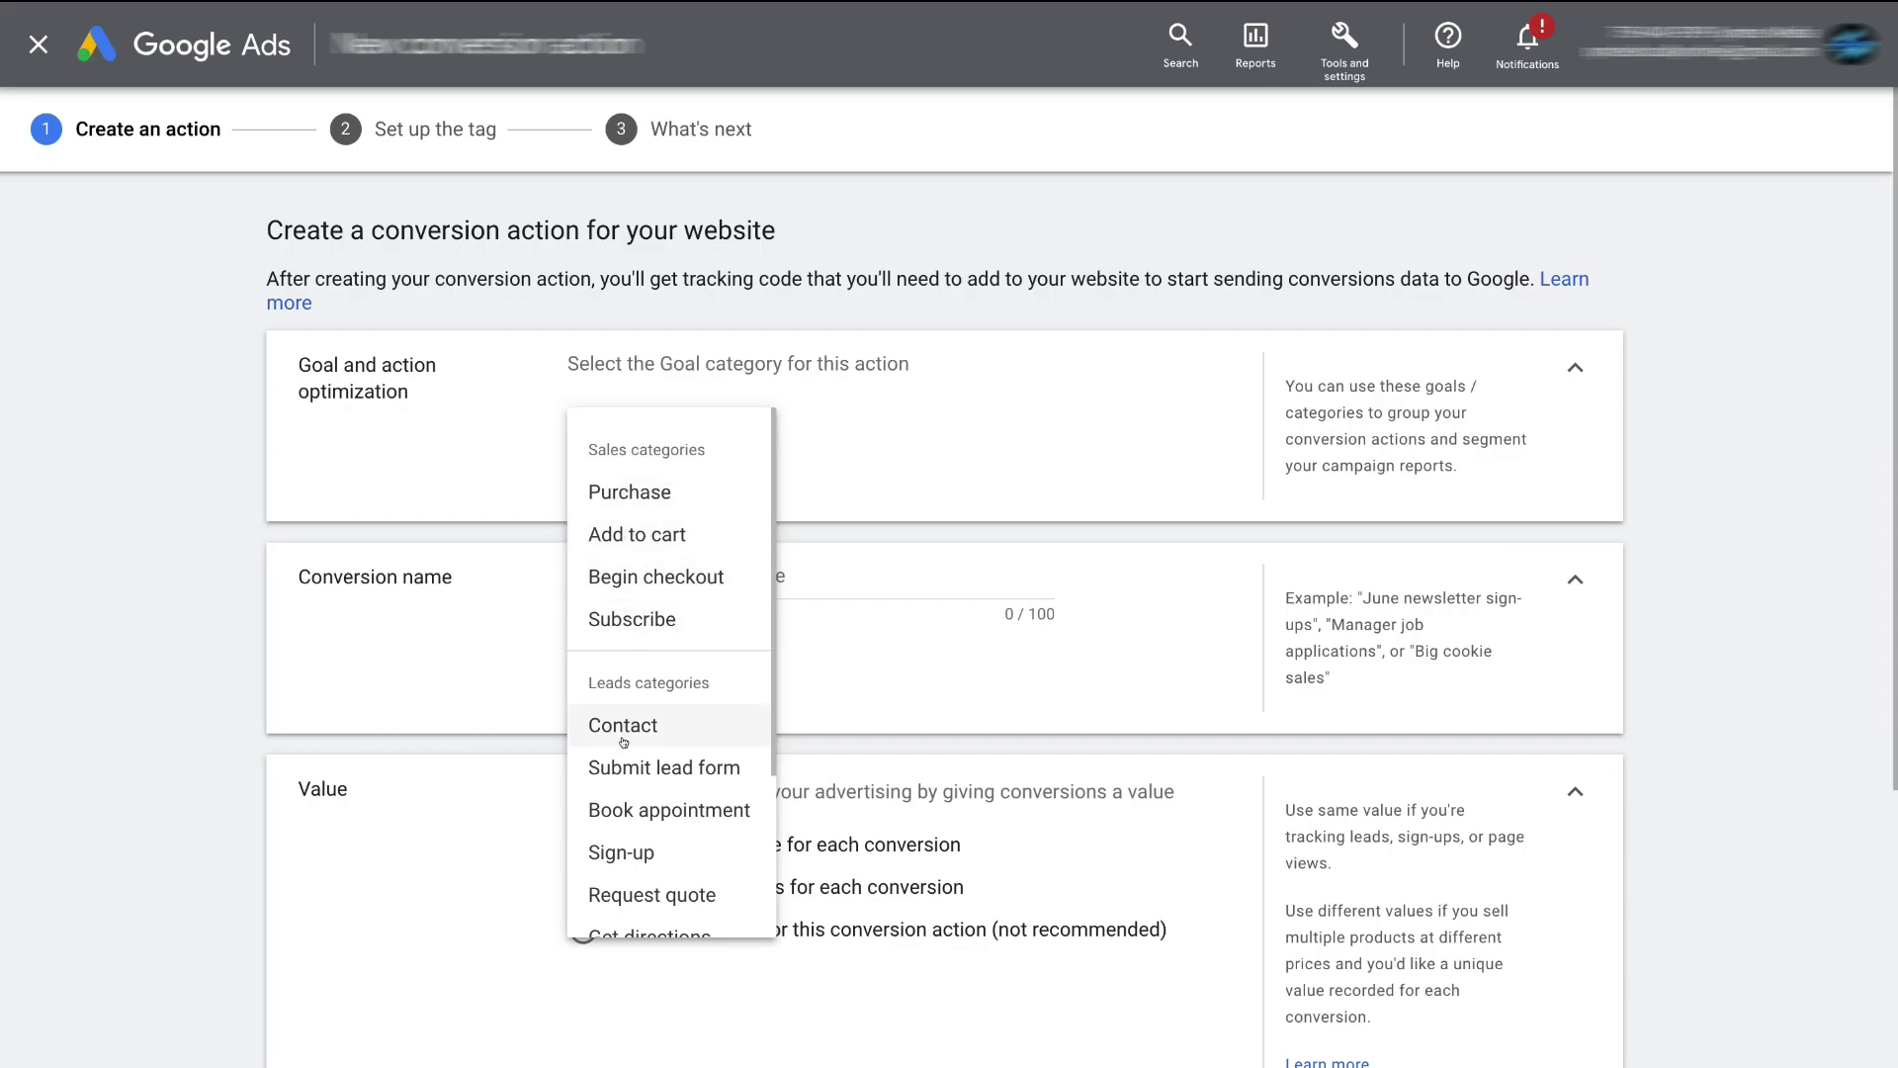
left_click(744, 765)
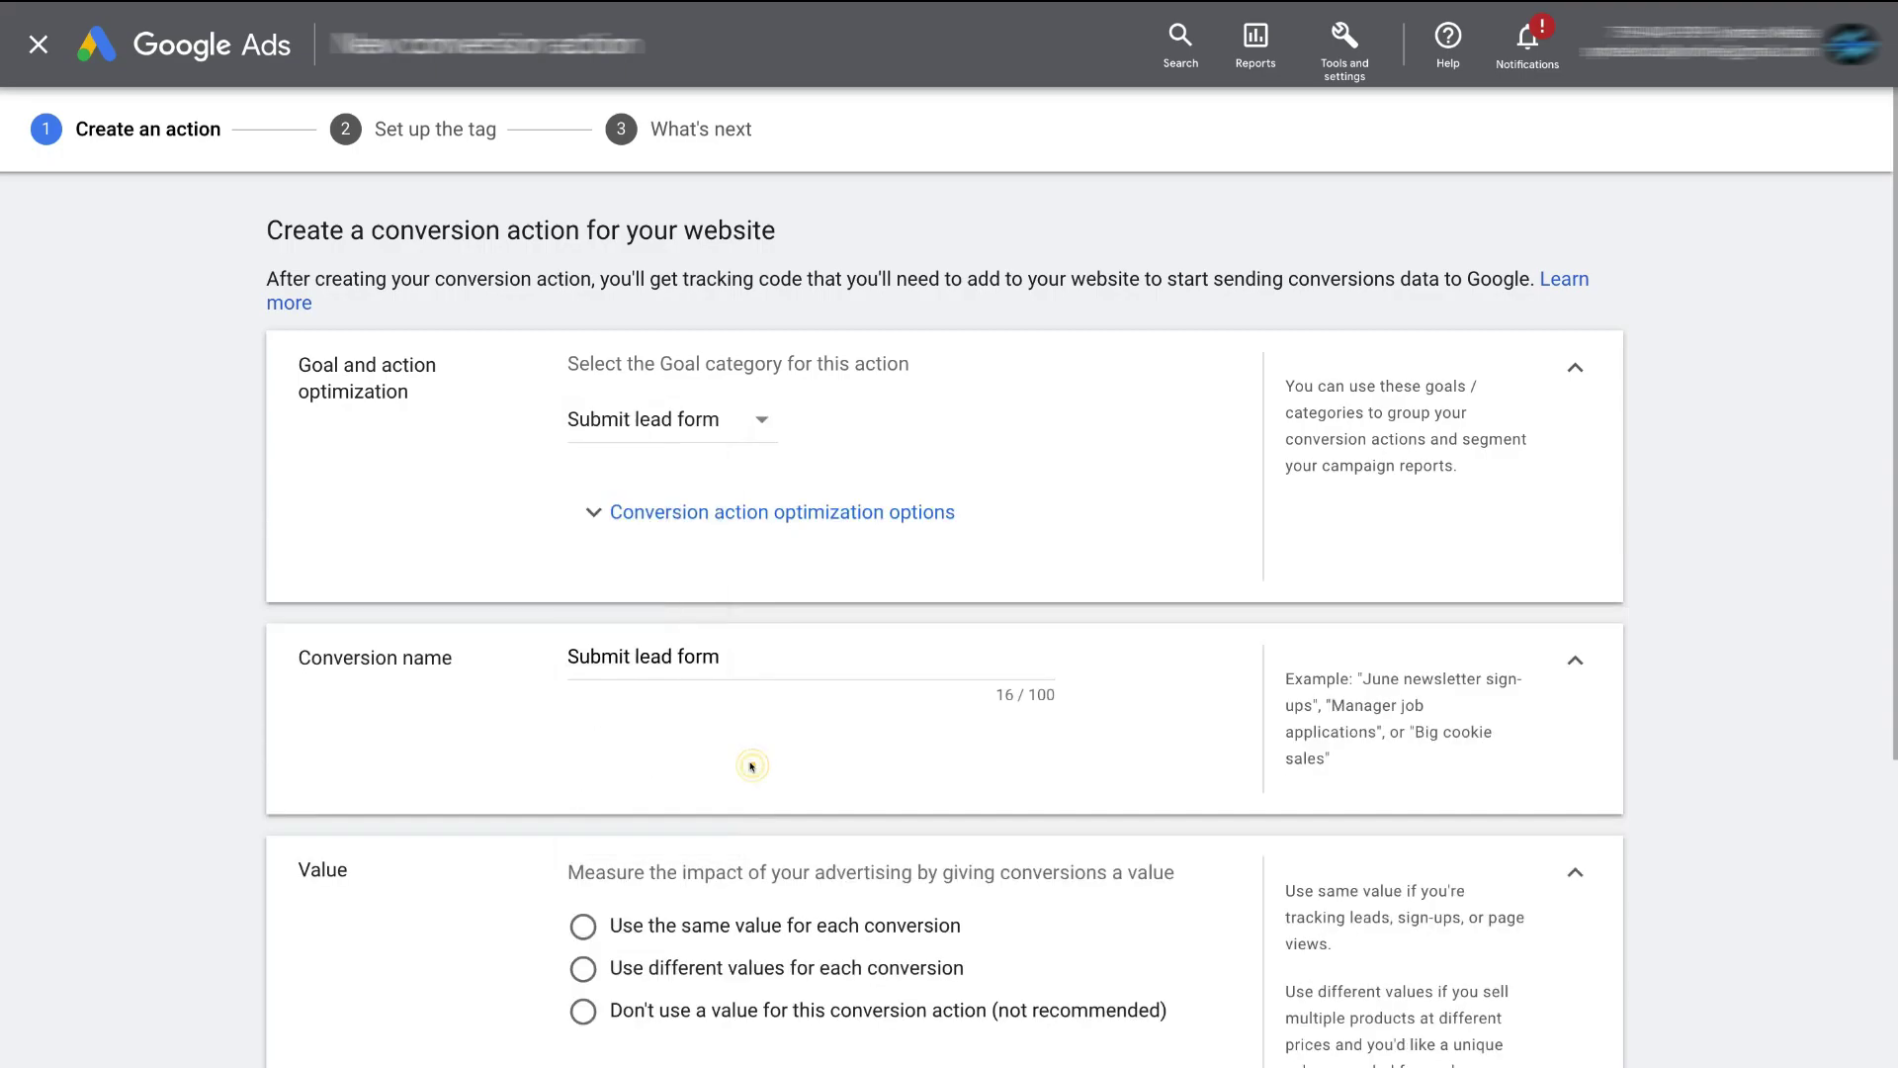
triple_click(729, 651)
type("Booking Form Lead")
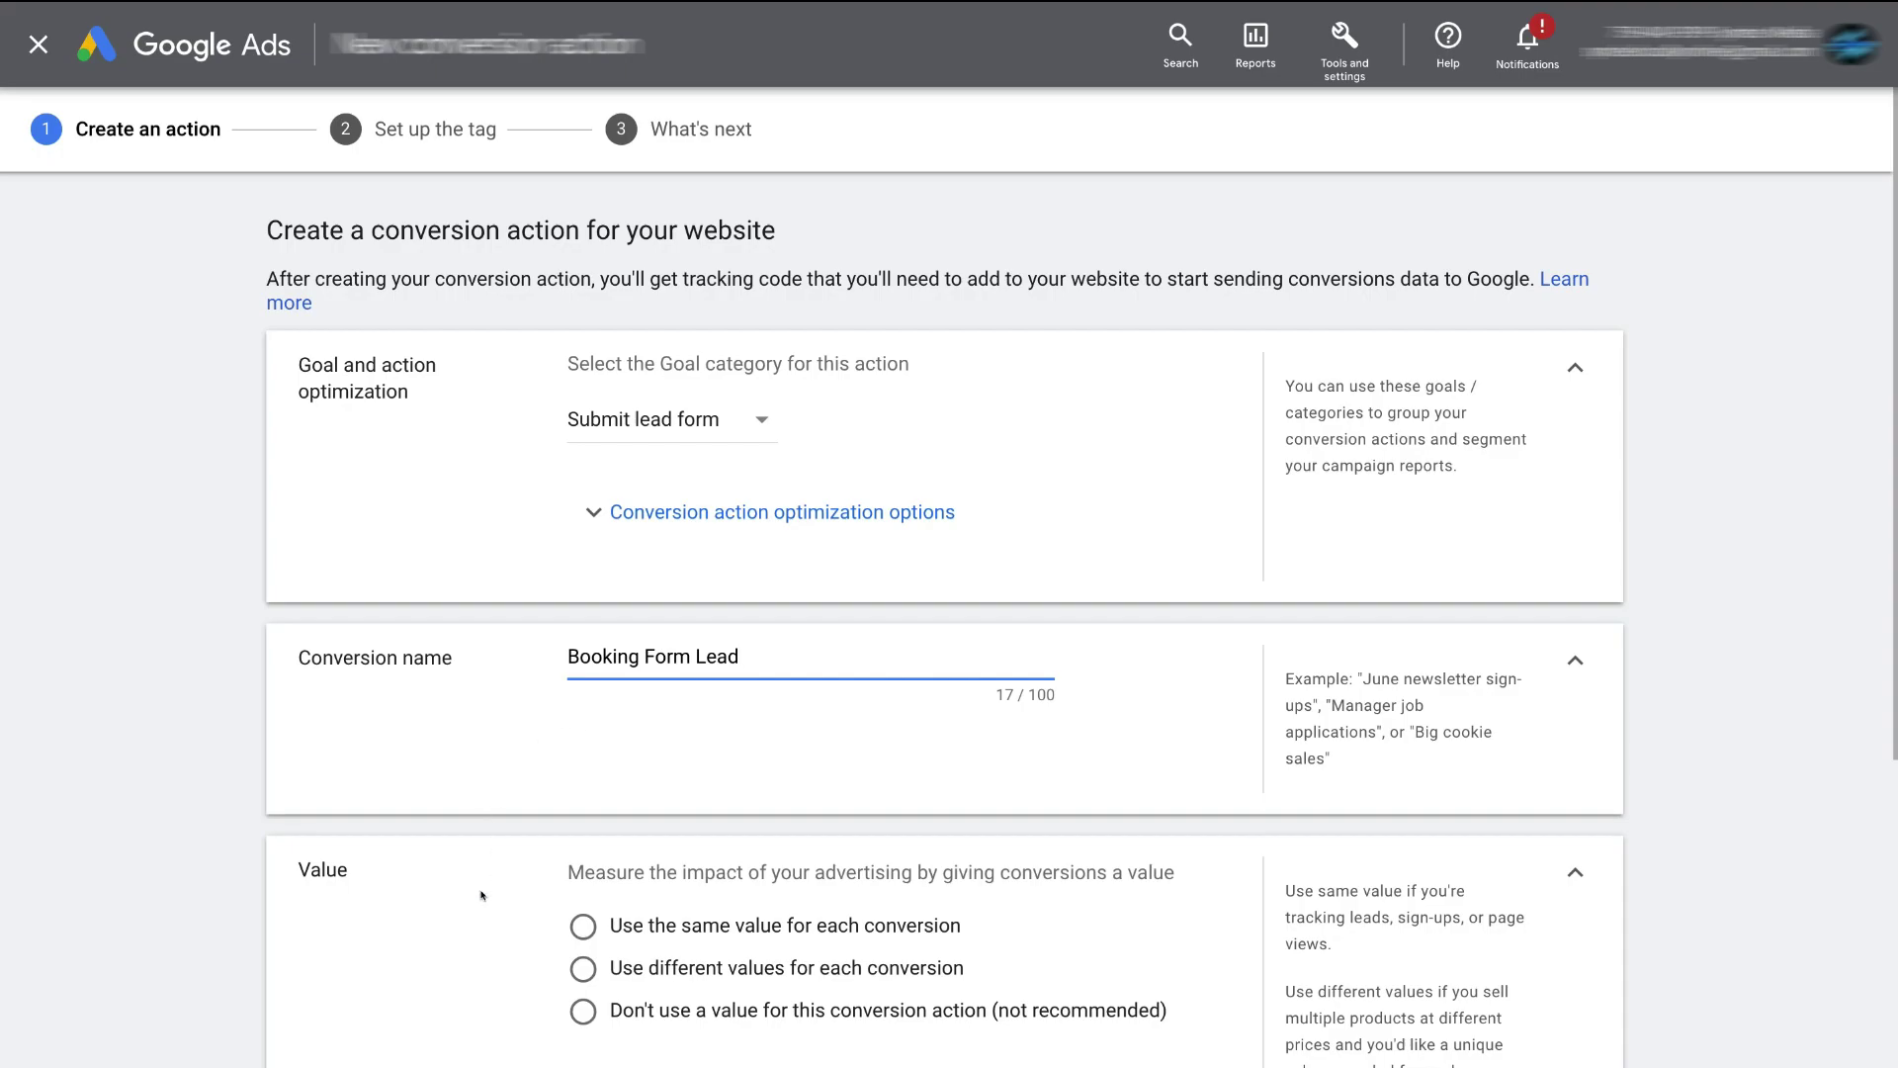
- Use the same value of 300 New Zealand dollars for each conversion and count only one conversion per interaction
left_click(582, 926)
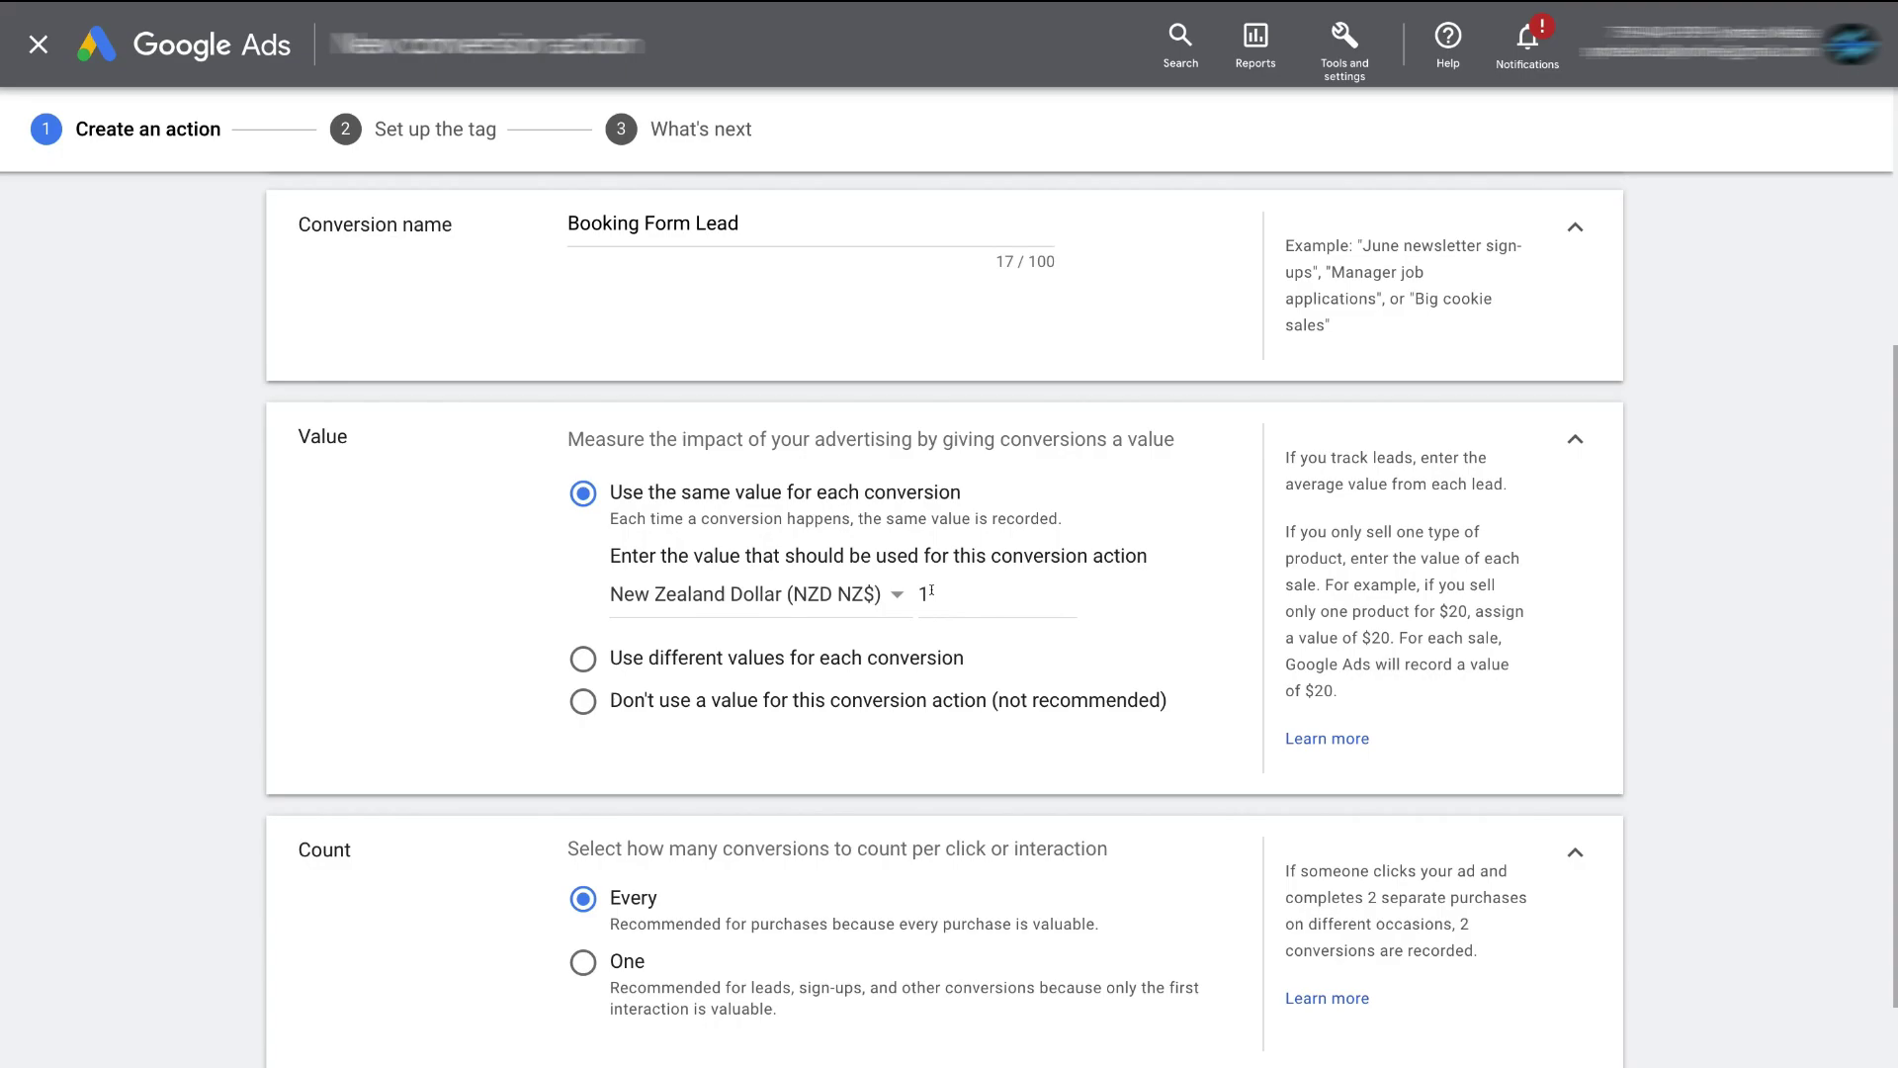
double_click(931, 590)
type("300")
left_click(579, 959)
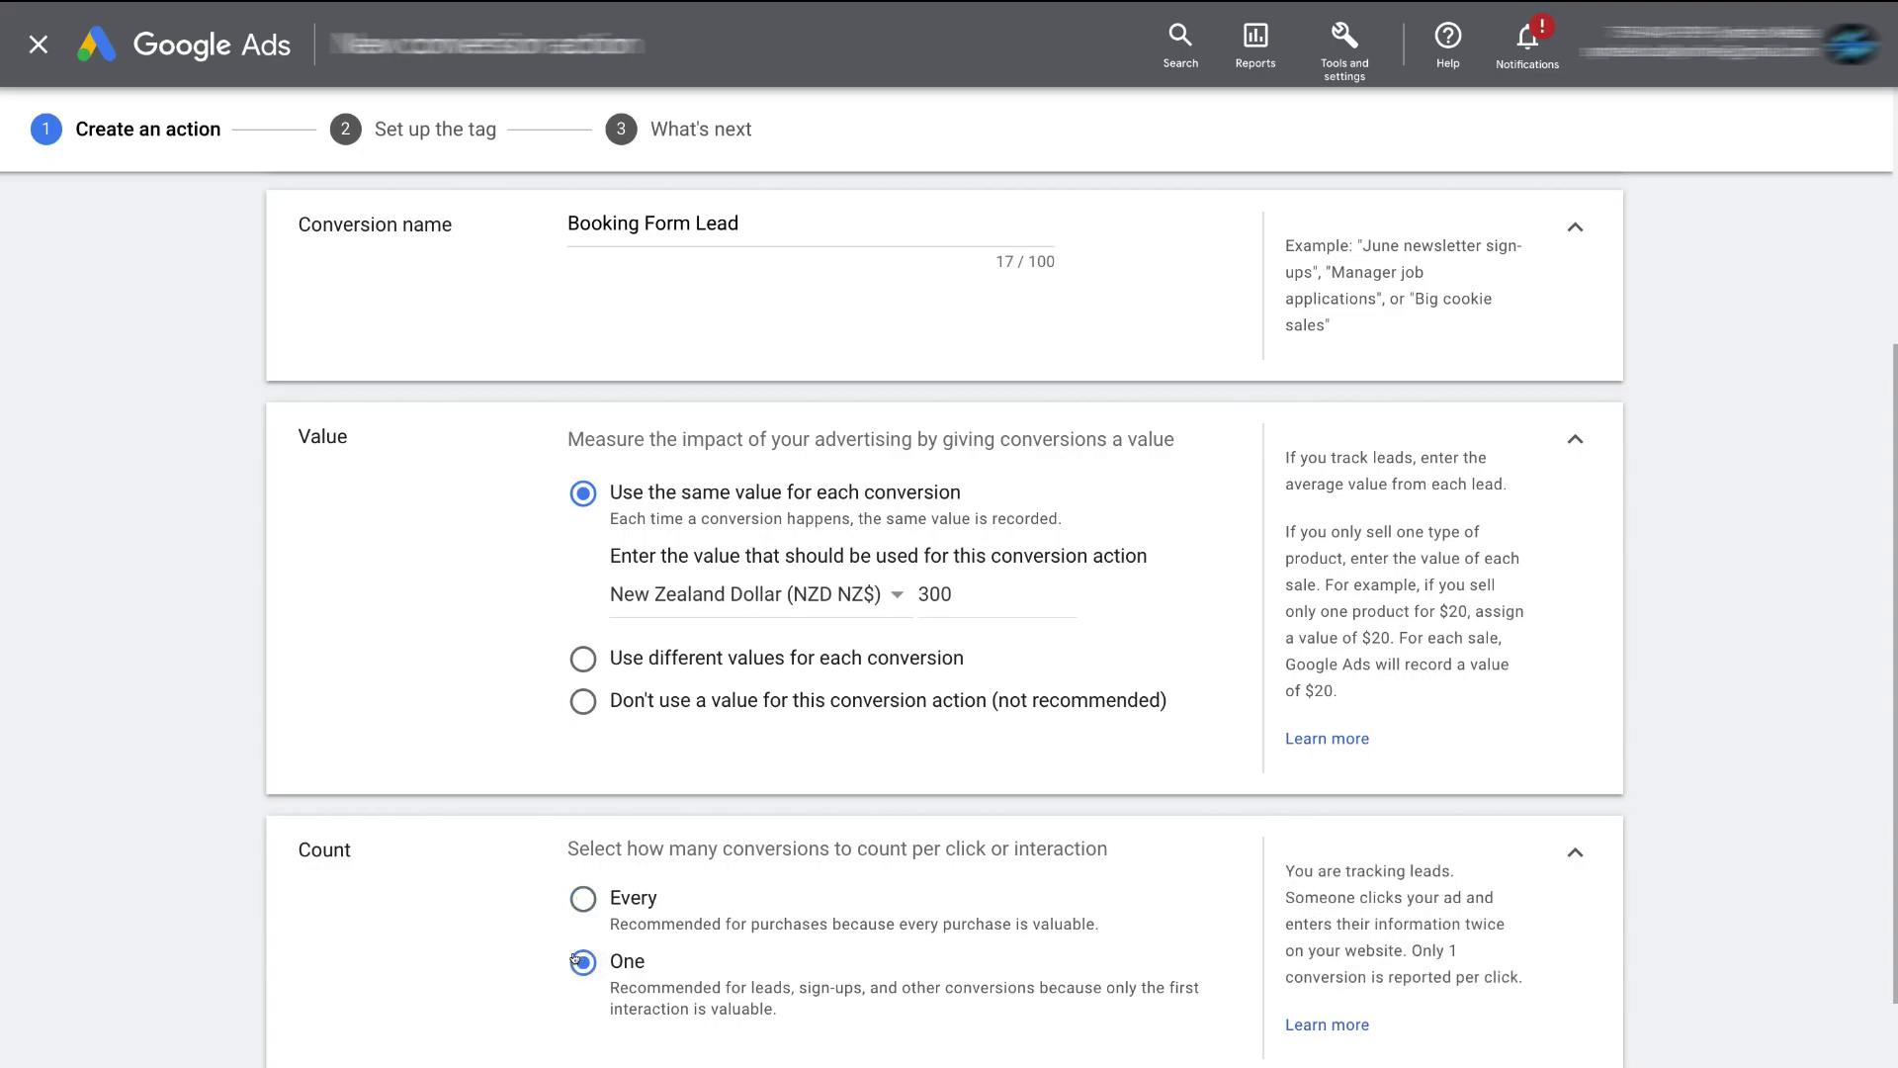
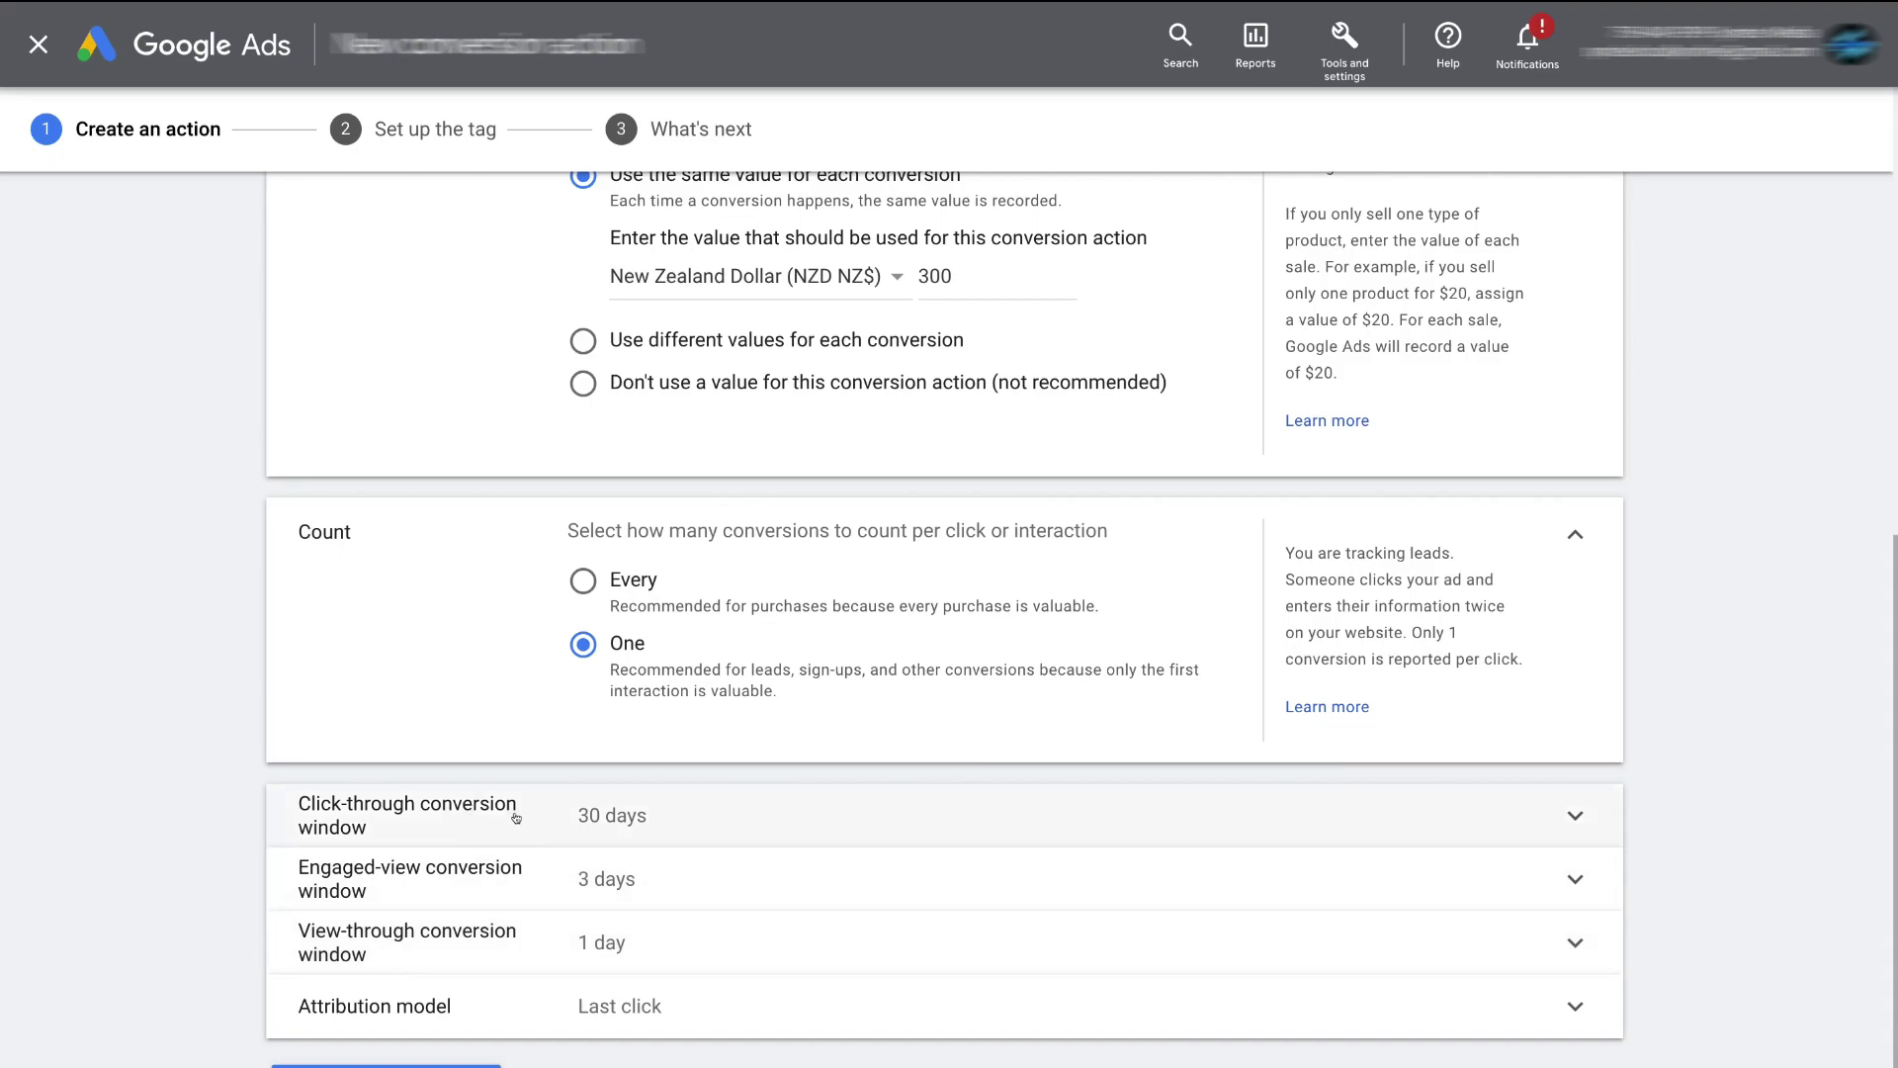
- Expand the click-through conversion window settings and select 30 days
left_click(515, 817)
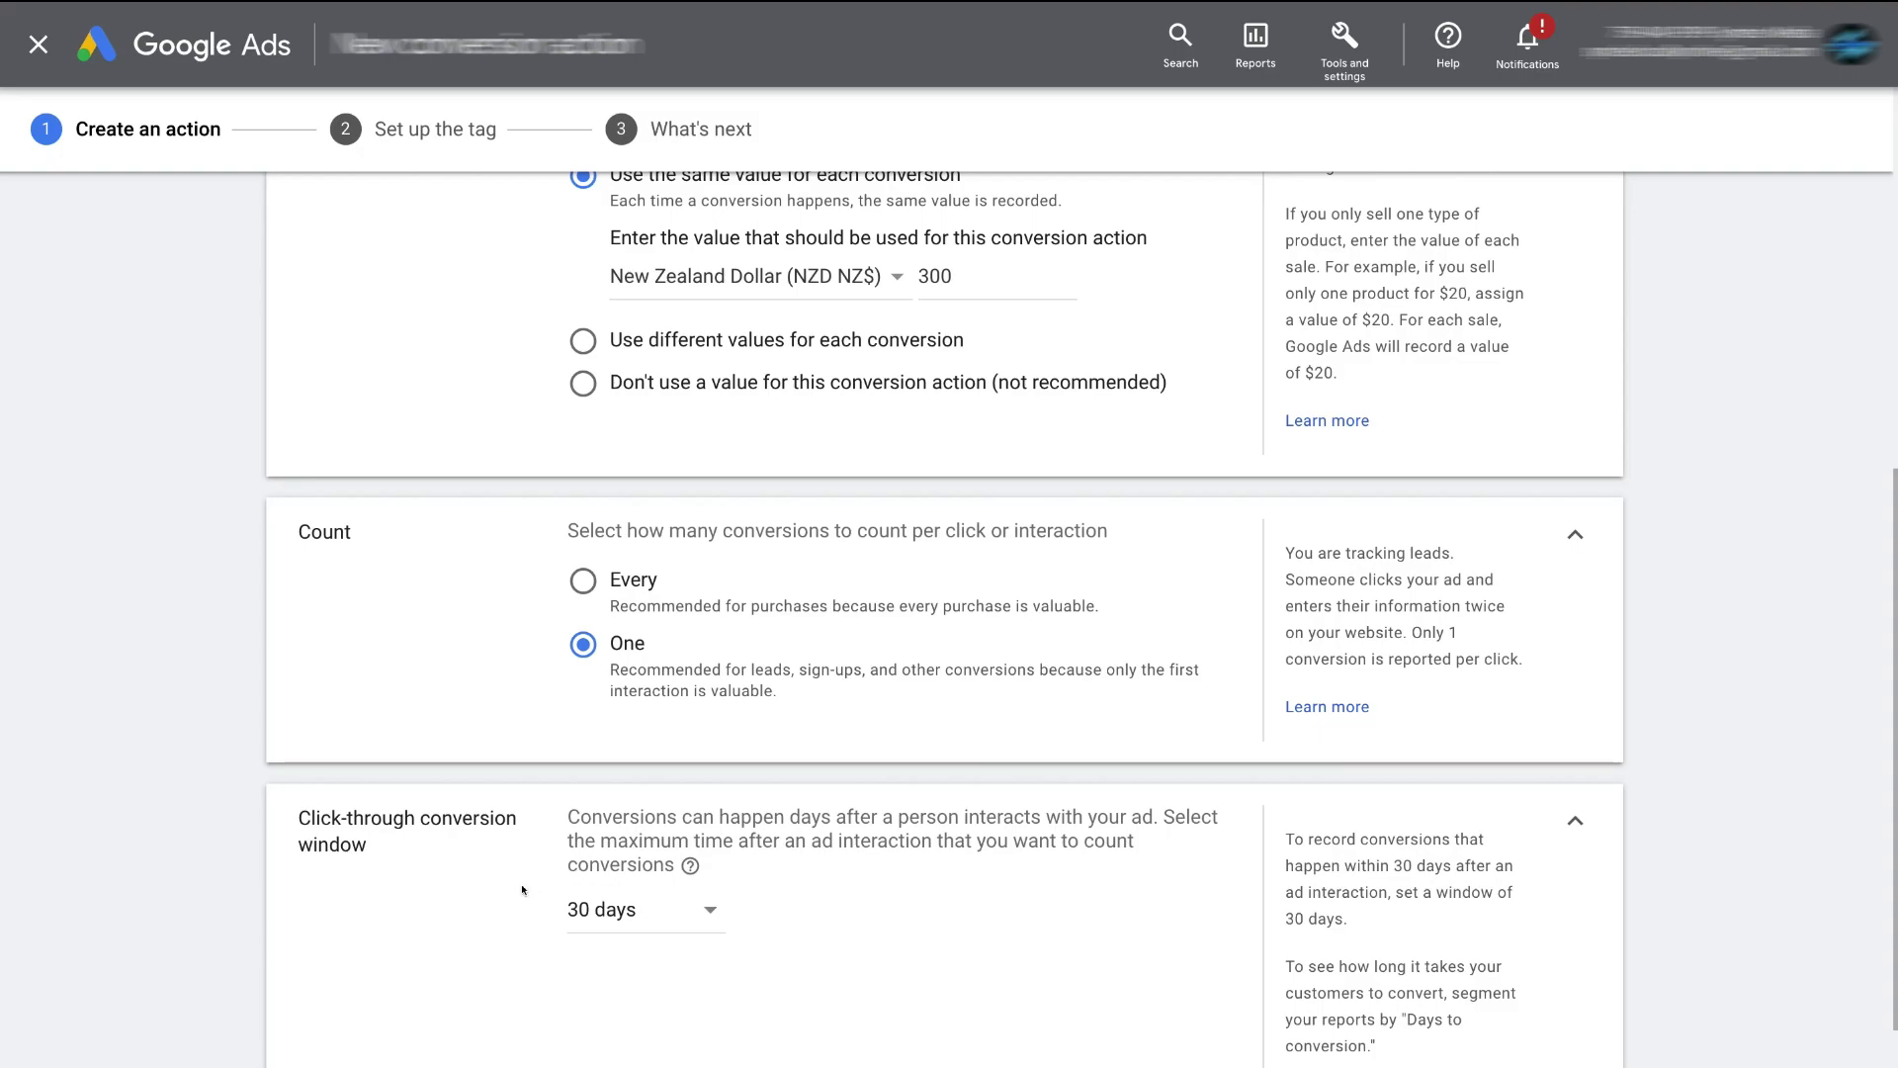
left_click(653, 907)
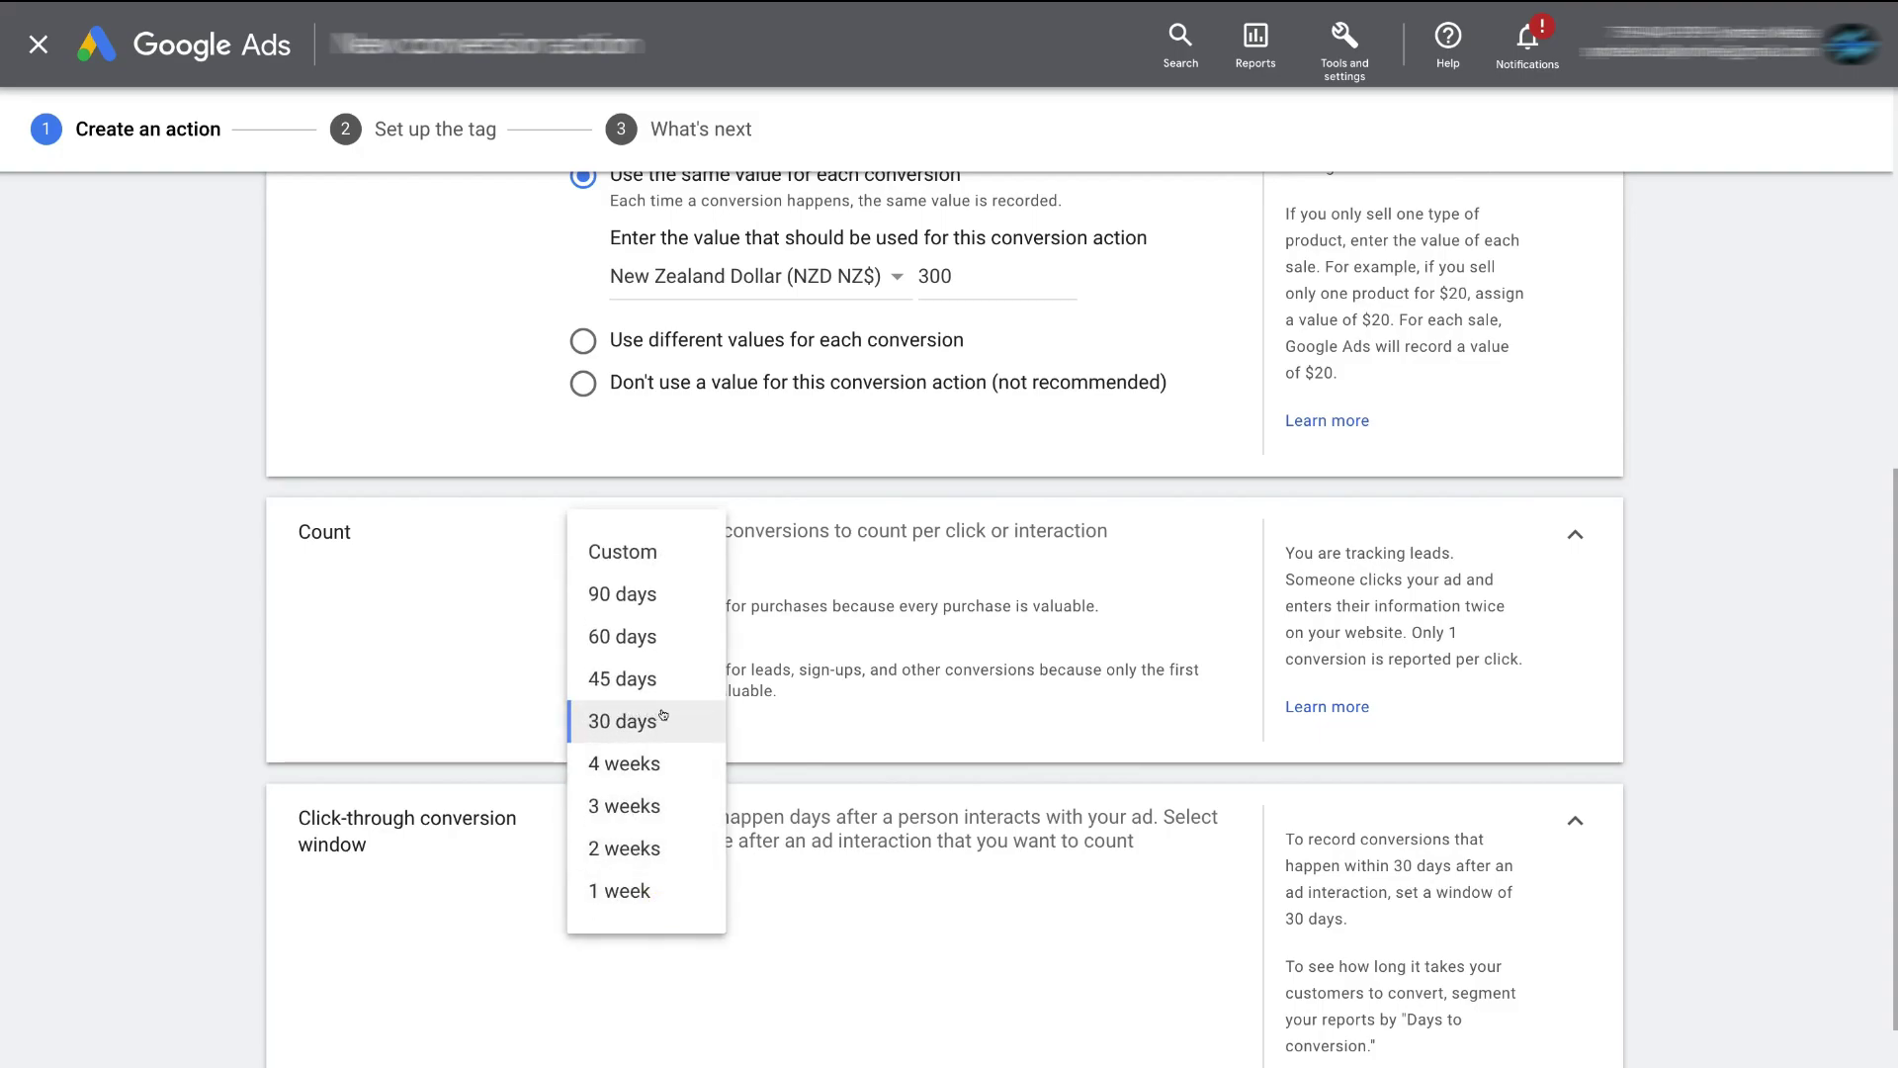
left_click(633, 720)
scroll(667, 716, "down", 1)
scroll(668, 716, "down", 2)
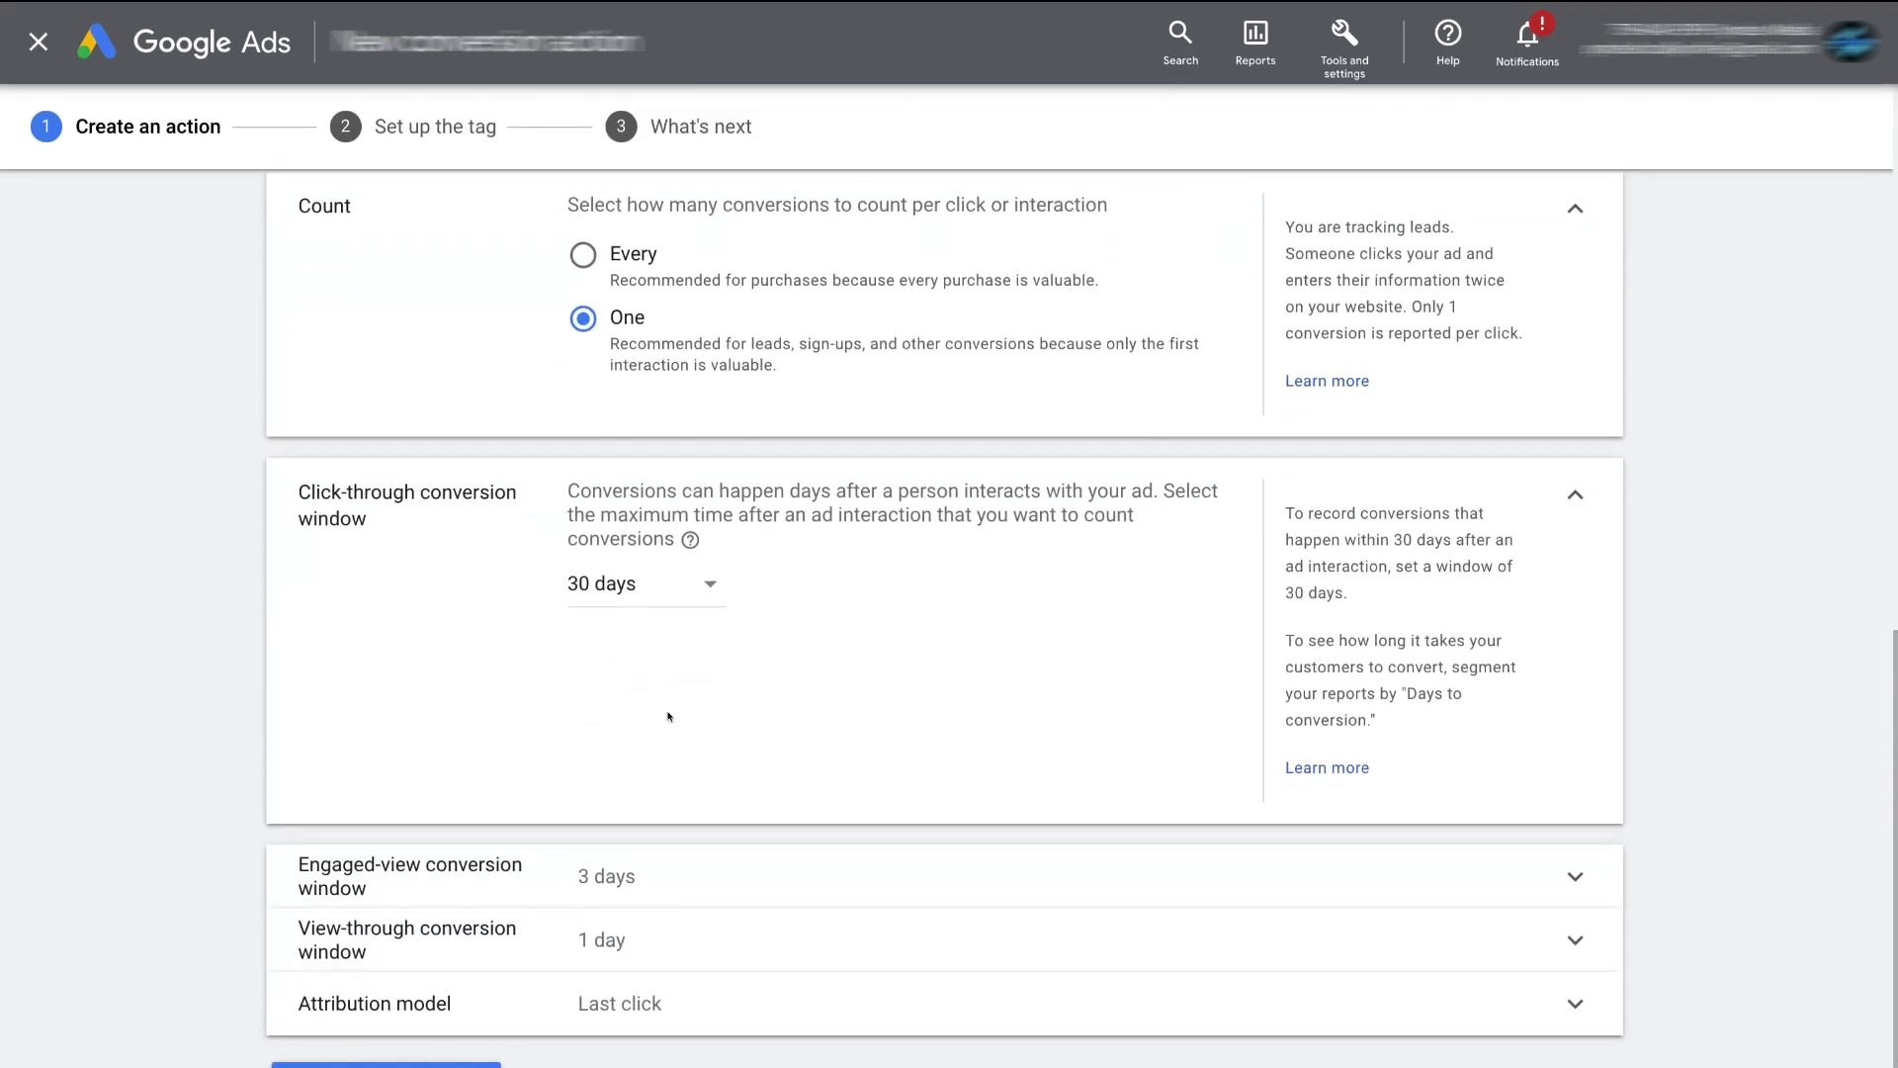
- Expand and review the engaged-view and view-through conversion window settings
left_click(487, 876)
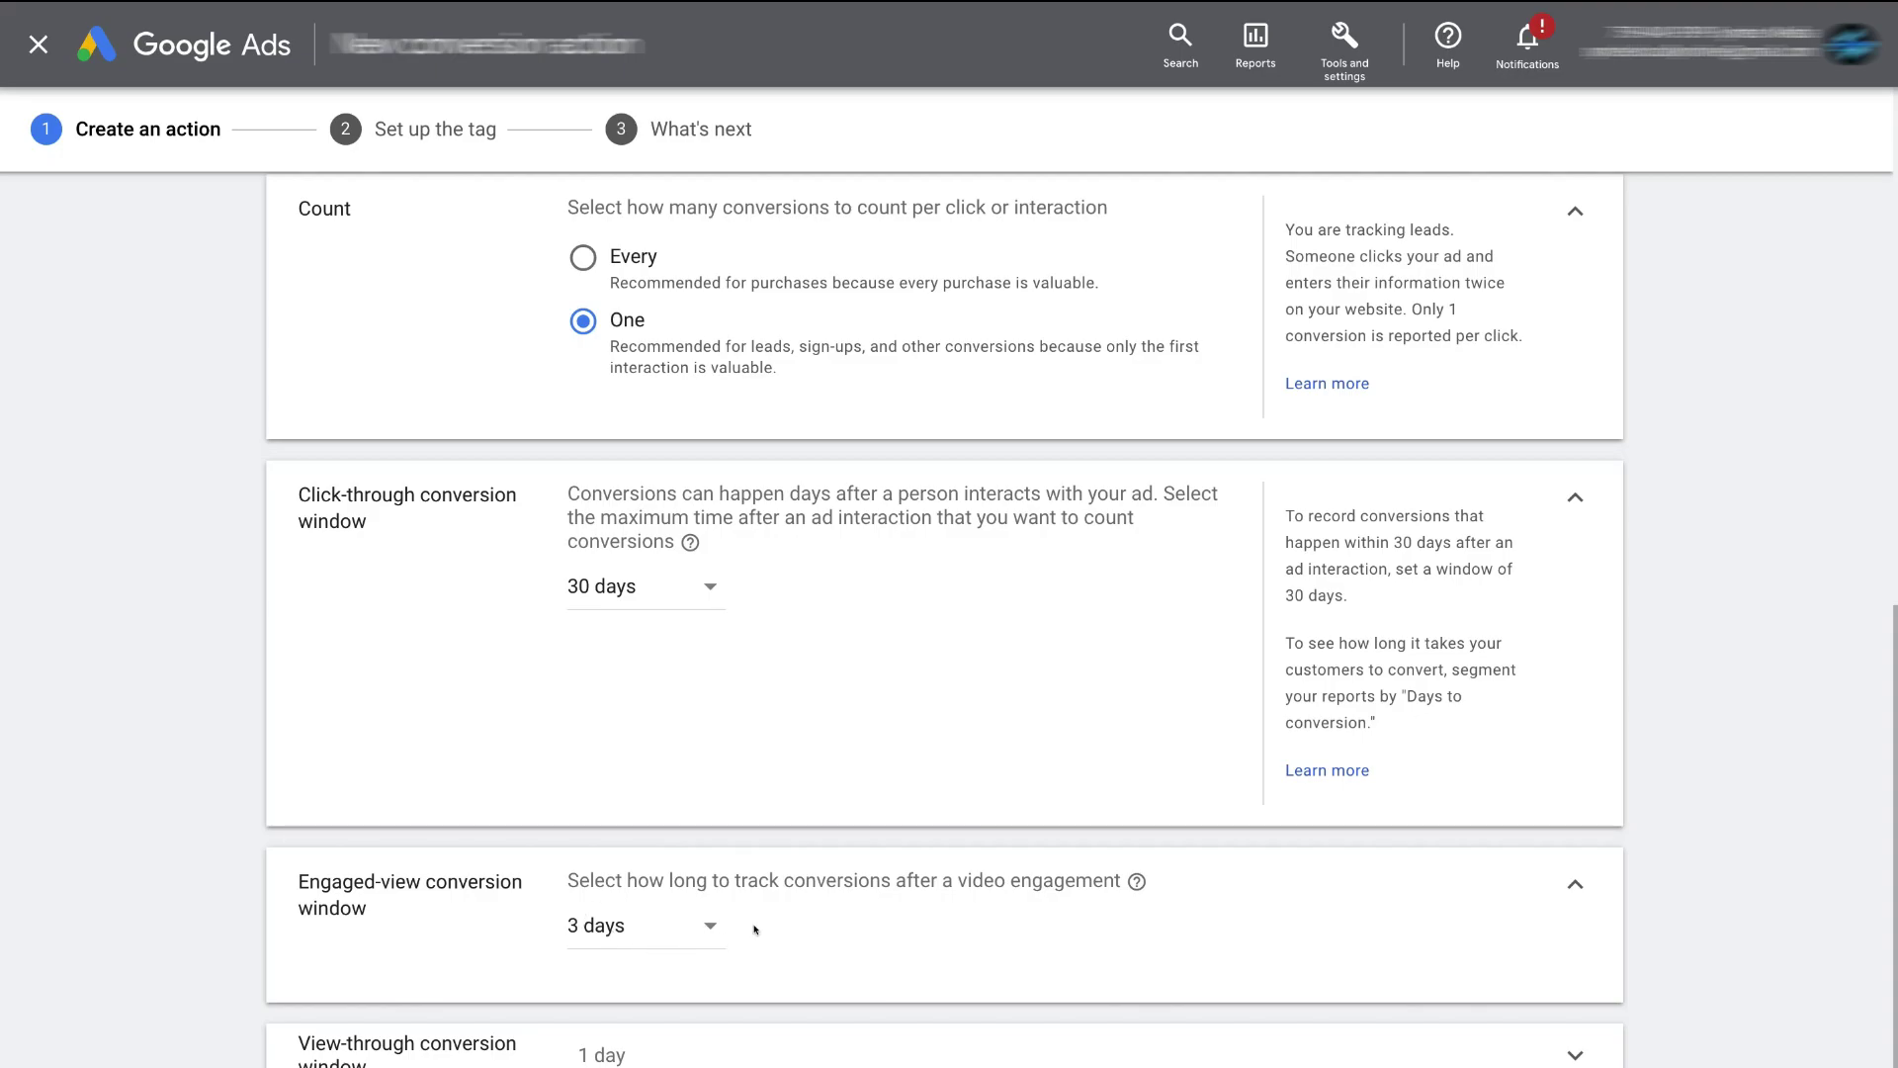
scroll(764, 921, "down", 1)
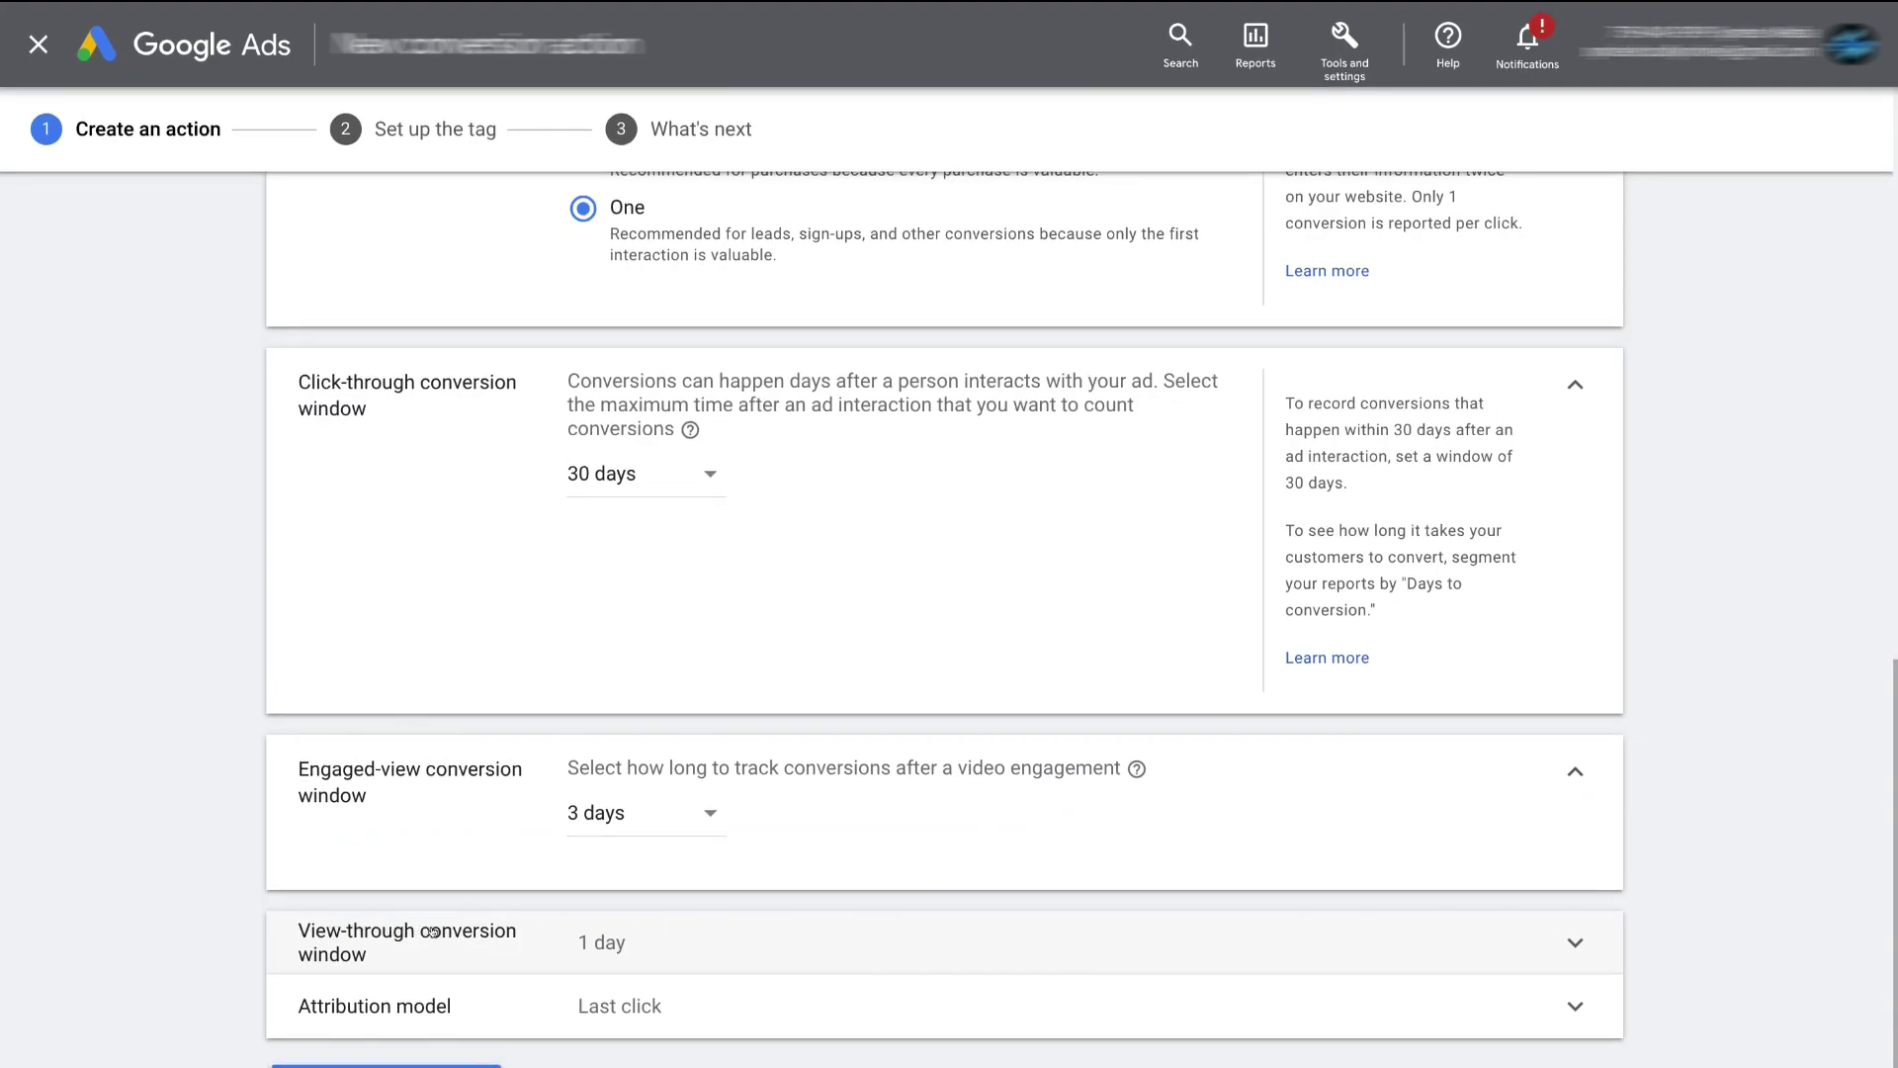
left_click(684, 942)
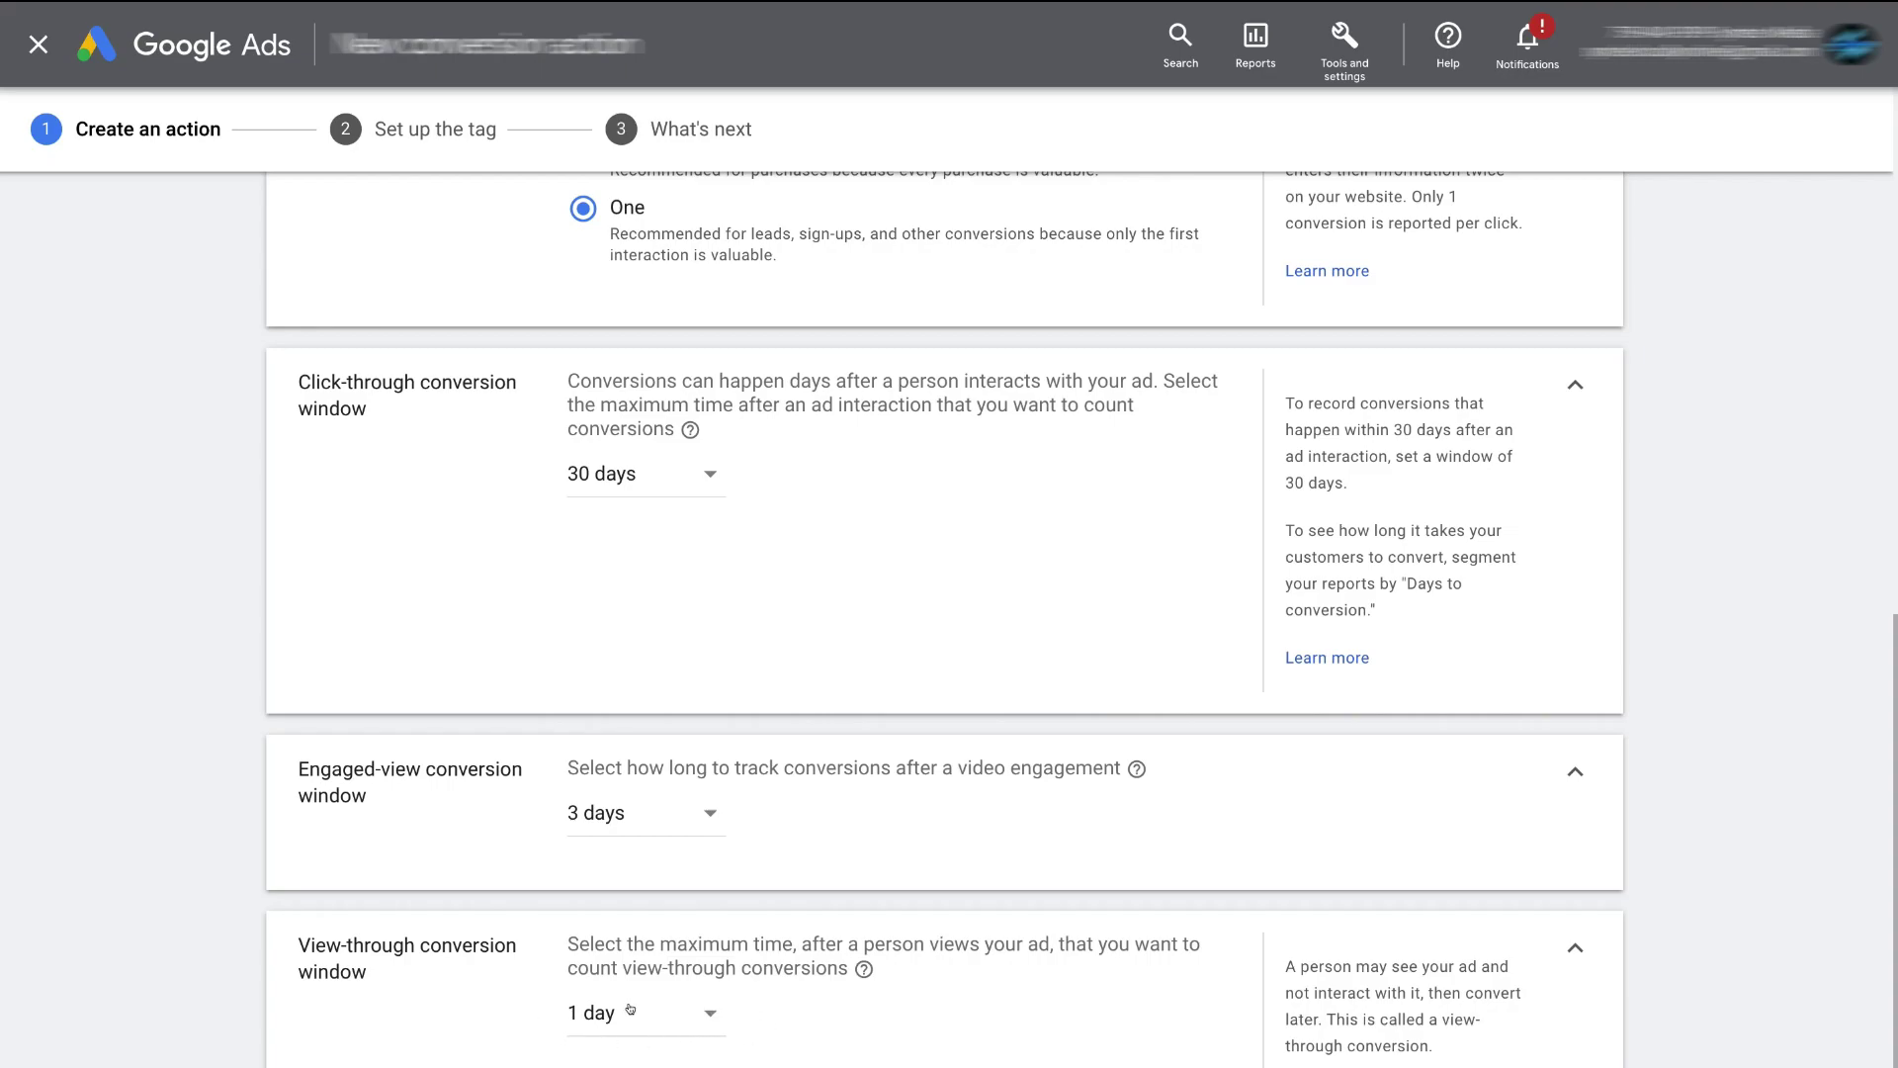
scroll(876, 1038, "down", 2)
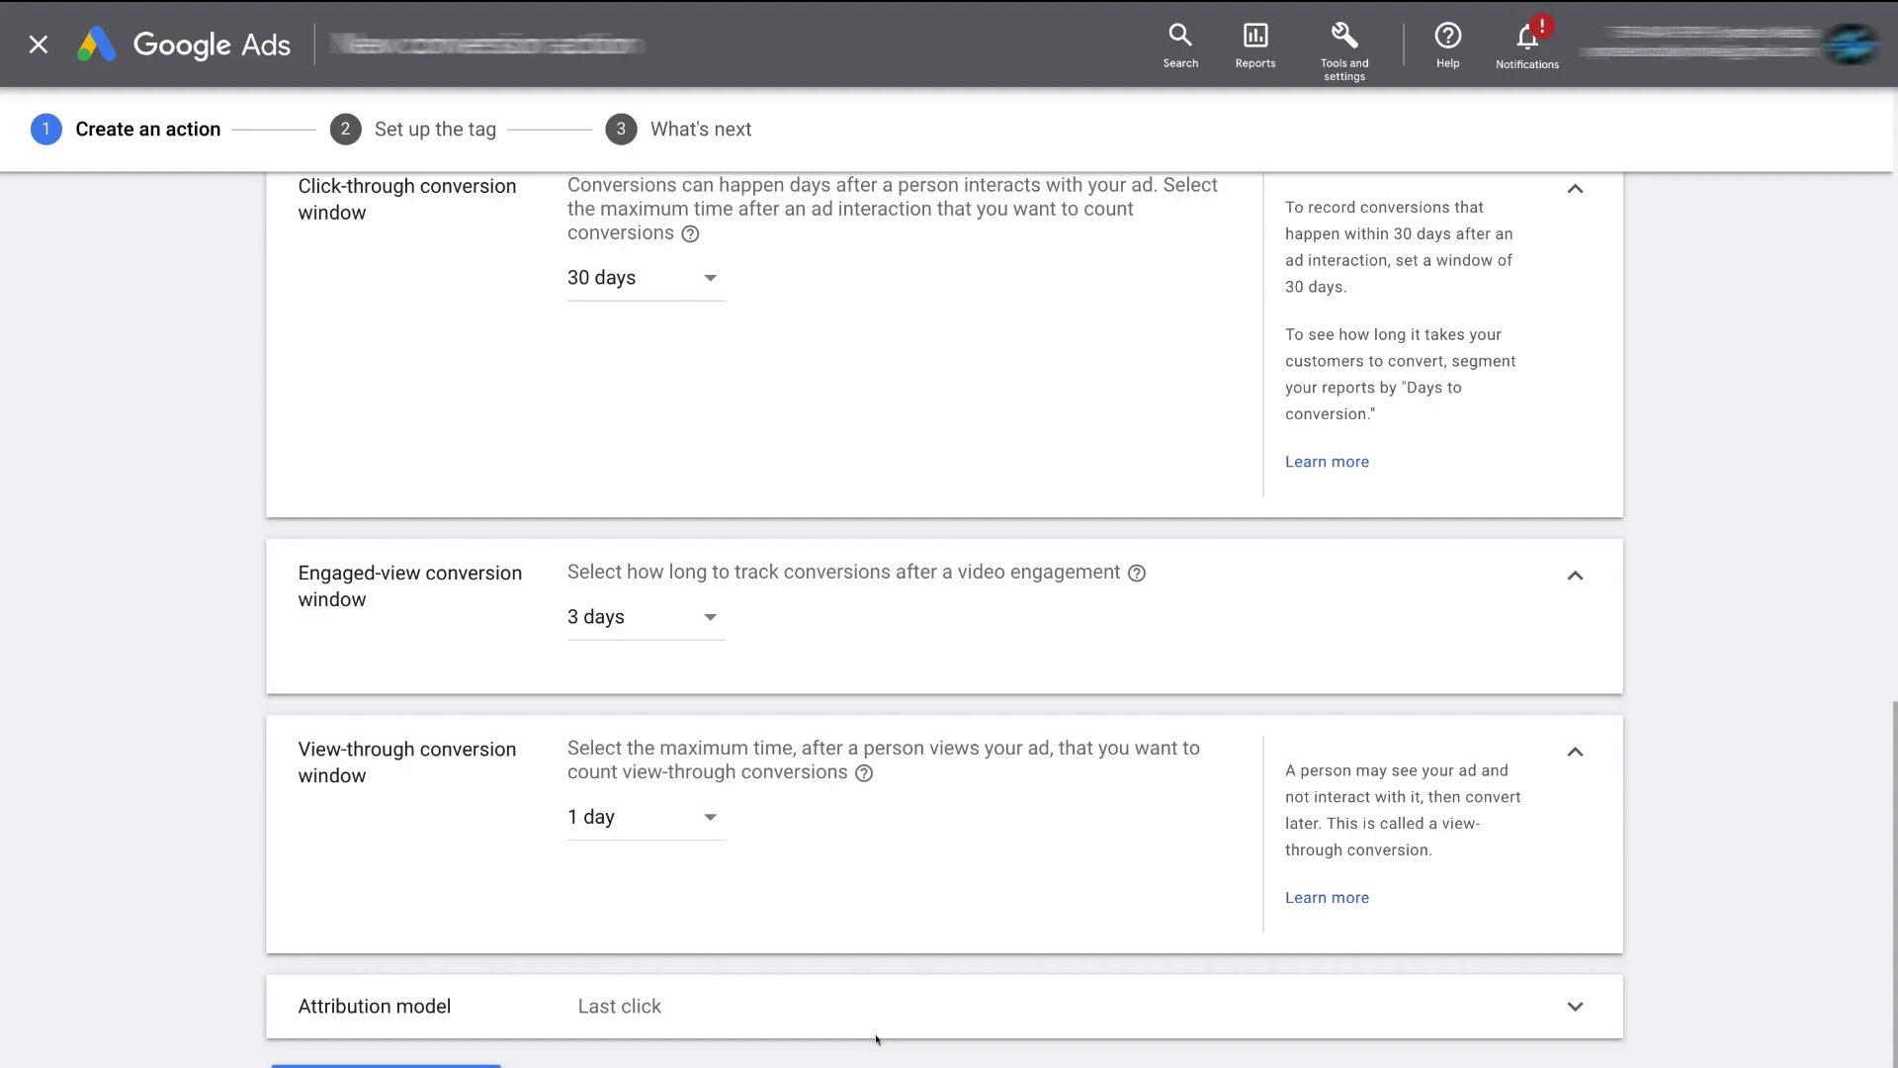
- Select Last click as the attribution model and create the conversion action, continuing to the tag setup
left_click(801, 1003)
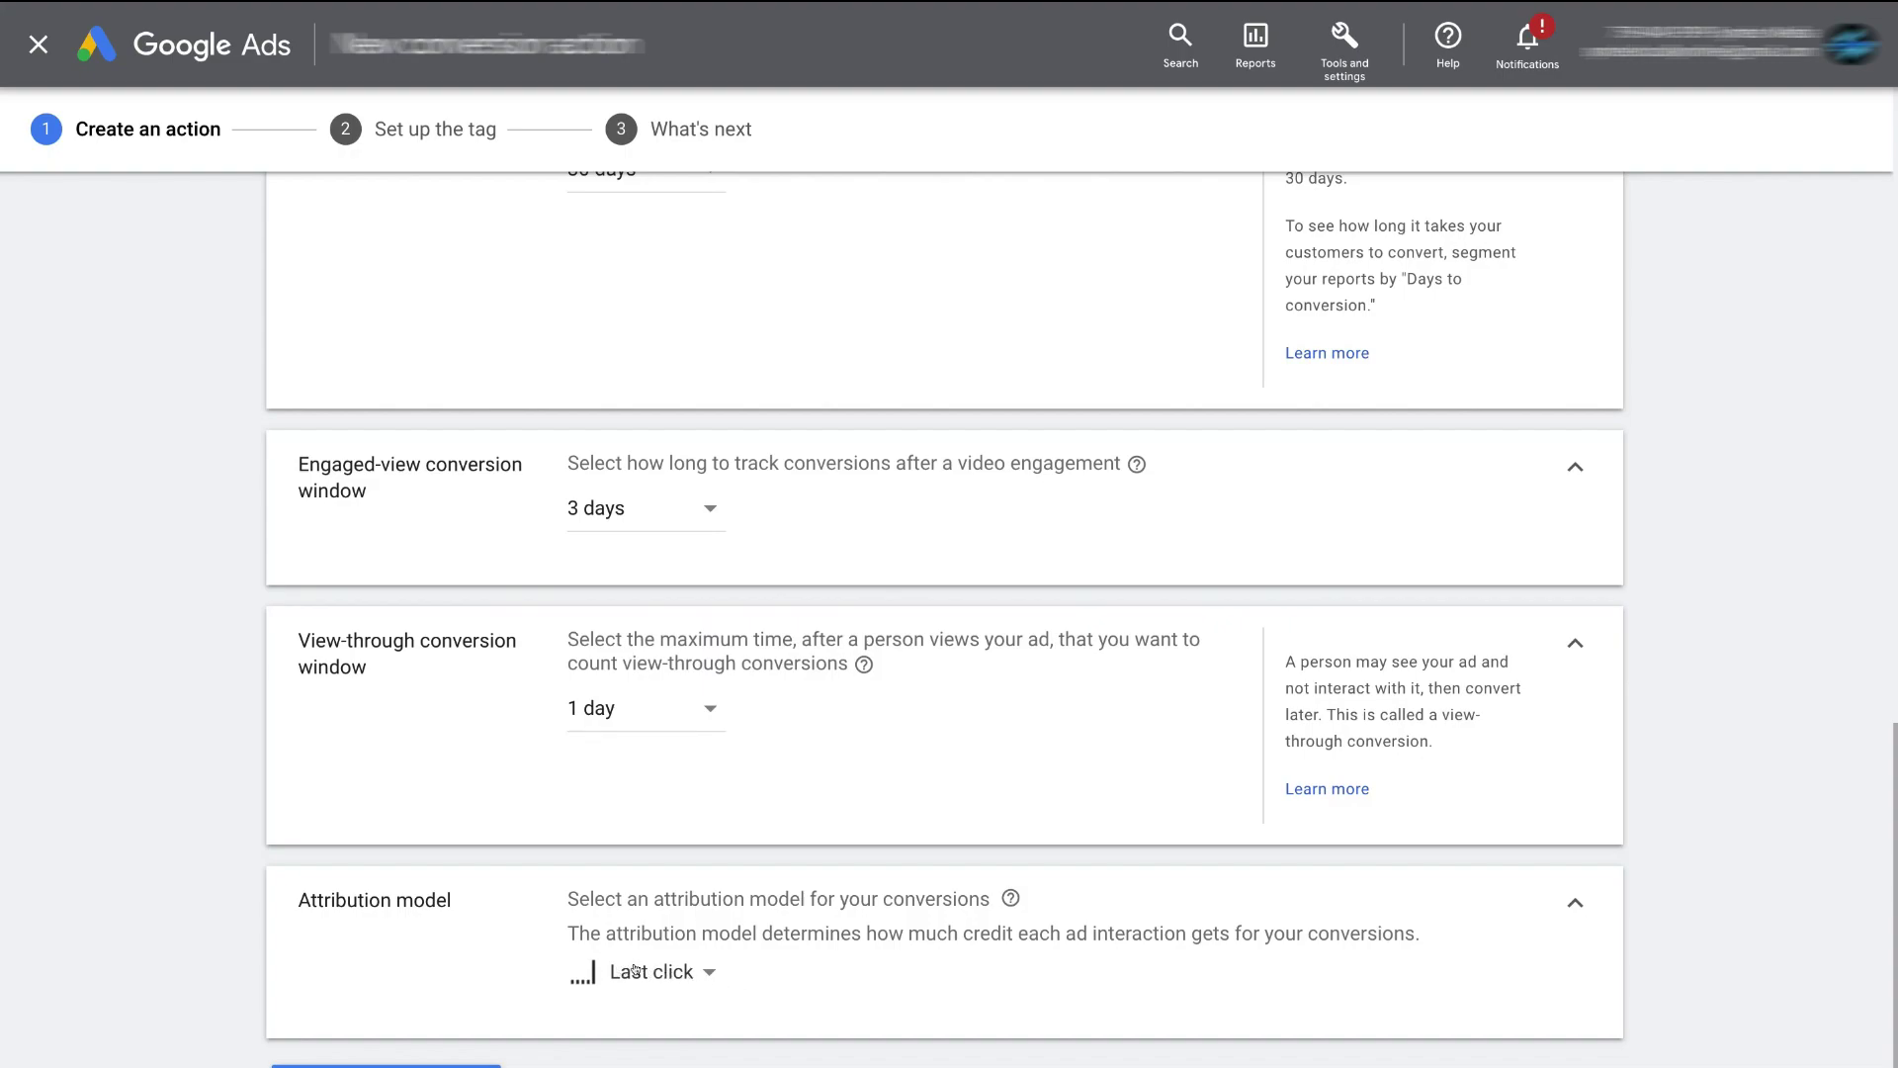
left_click(665, 974)
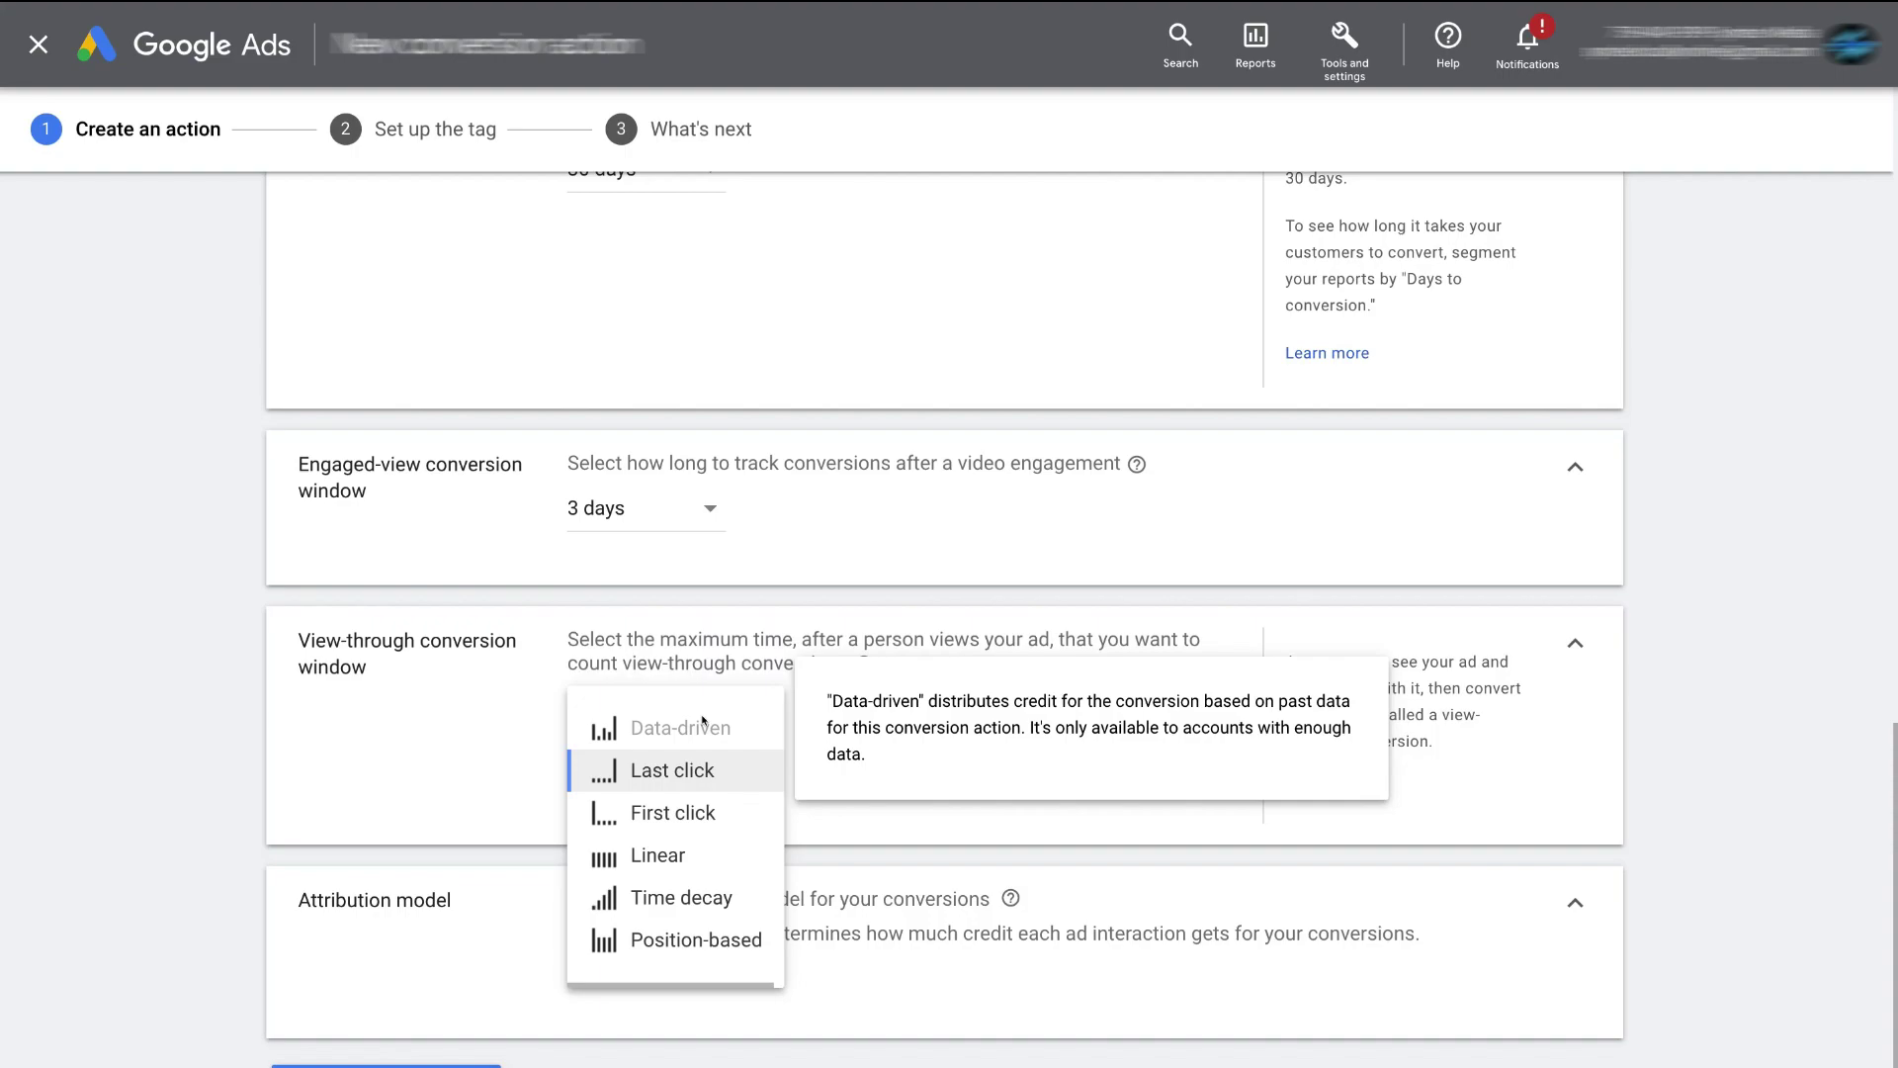
left_click(715, 769)
scroll(726, 692, "down", 1)
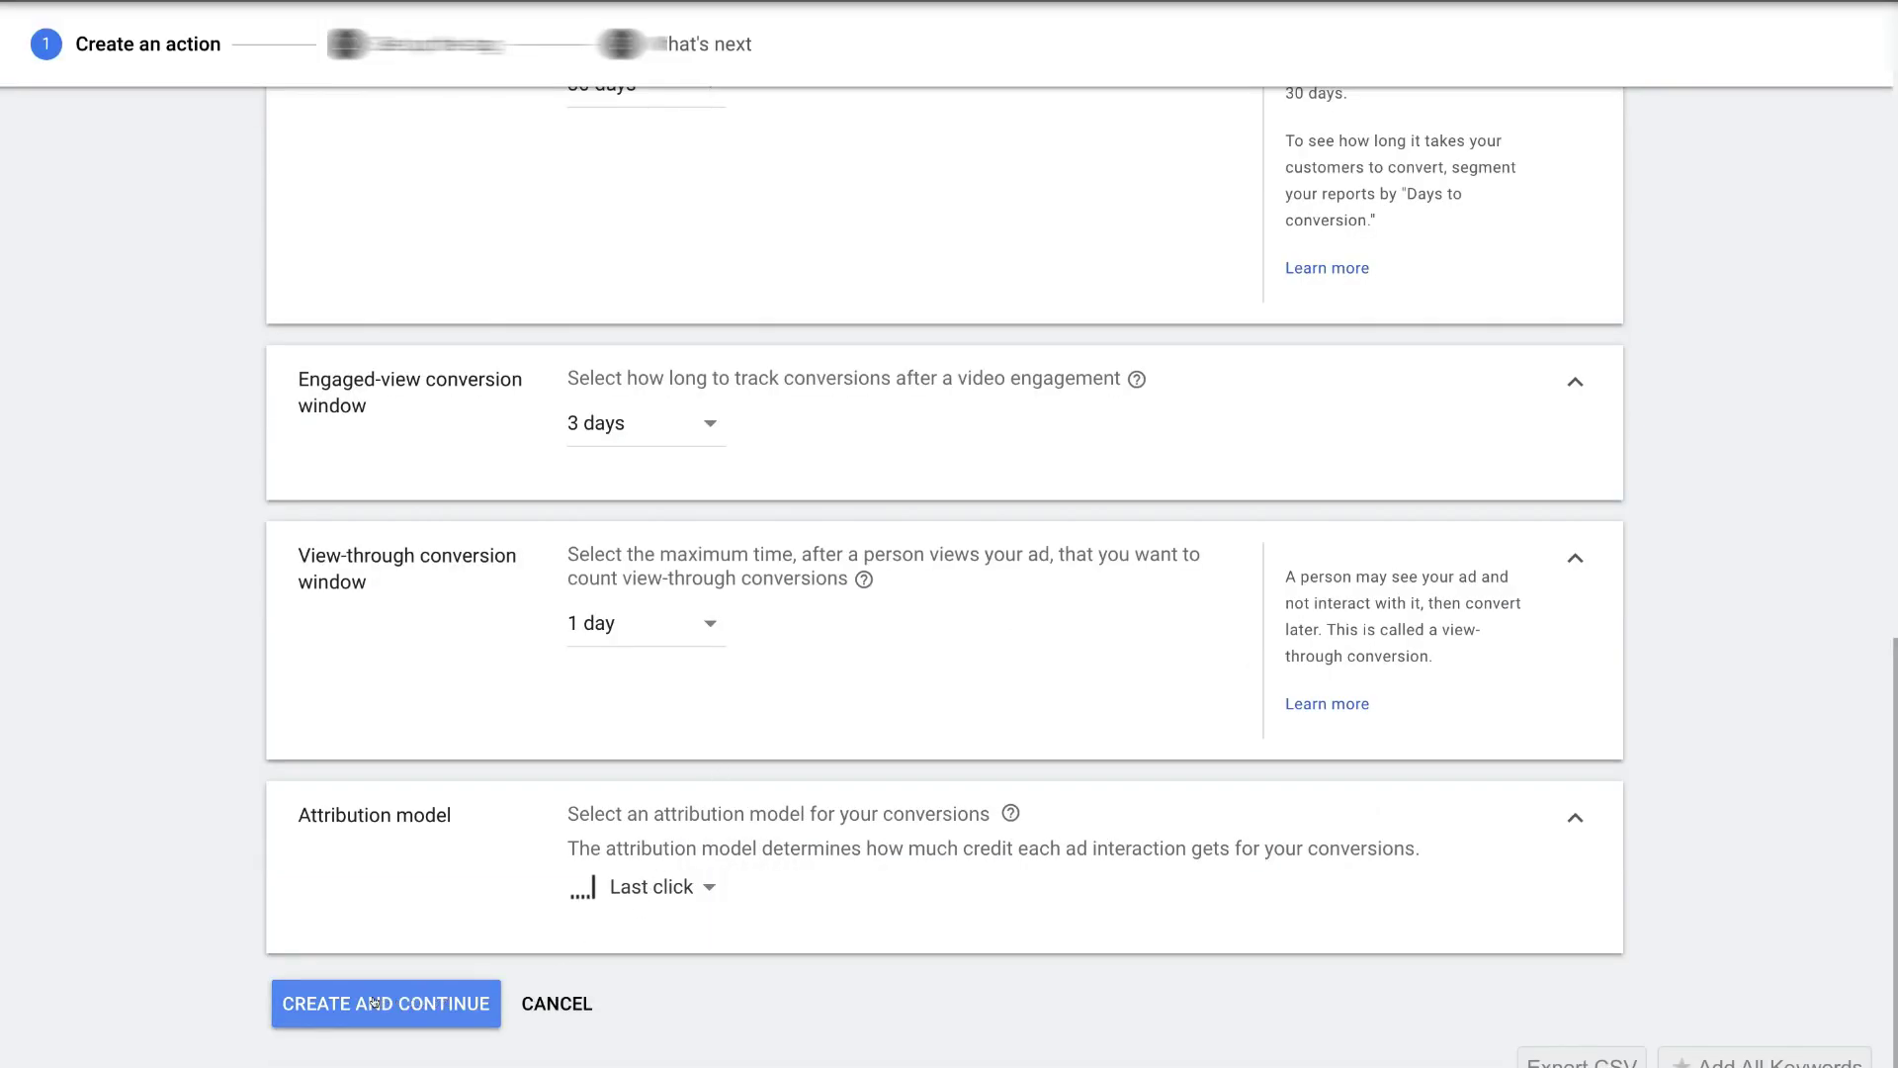
left_click(427, 1001)
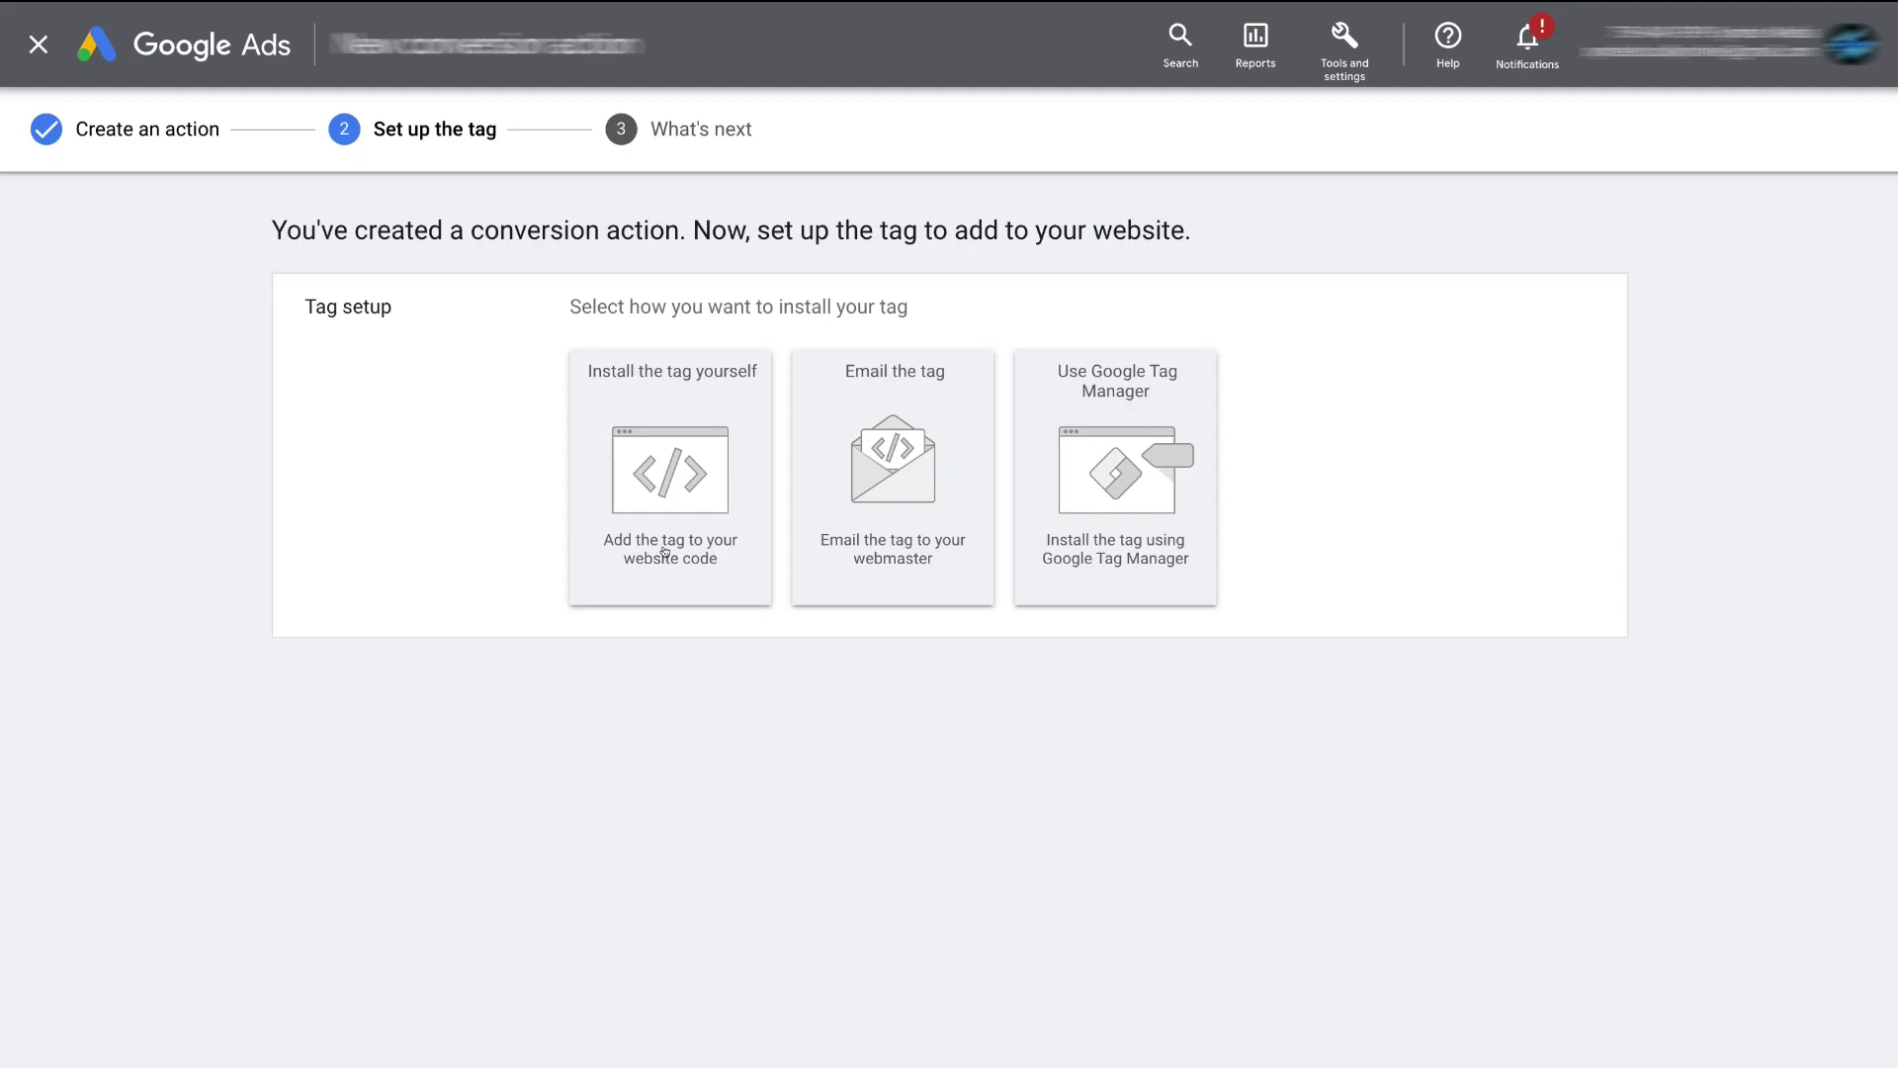
- Review the tag setup option for emailing the tag to the webmaster
left_click(851, 483)
scroll(849, 486, "down", 2)
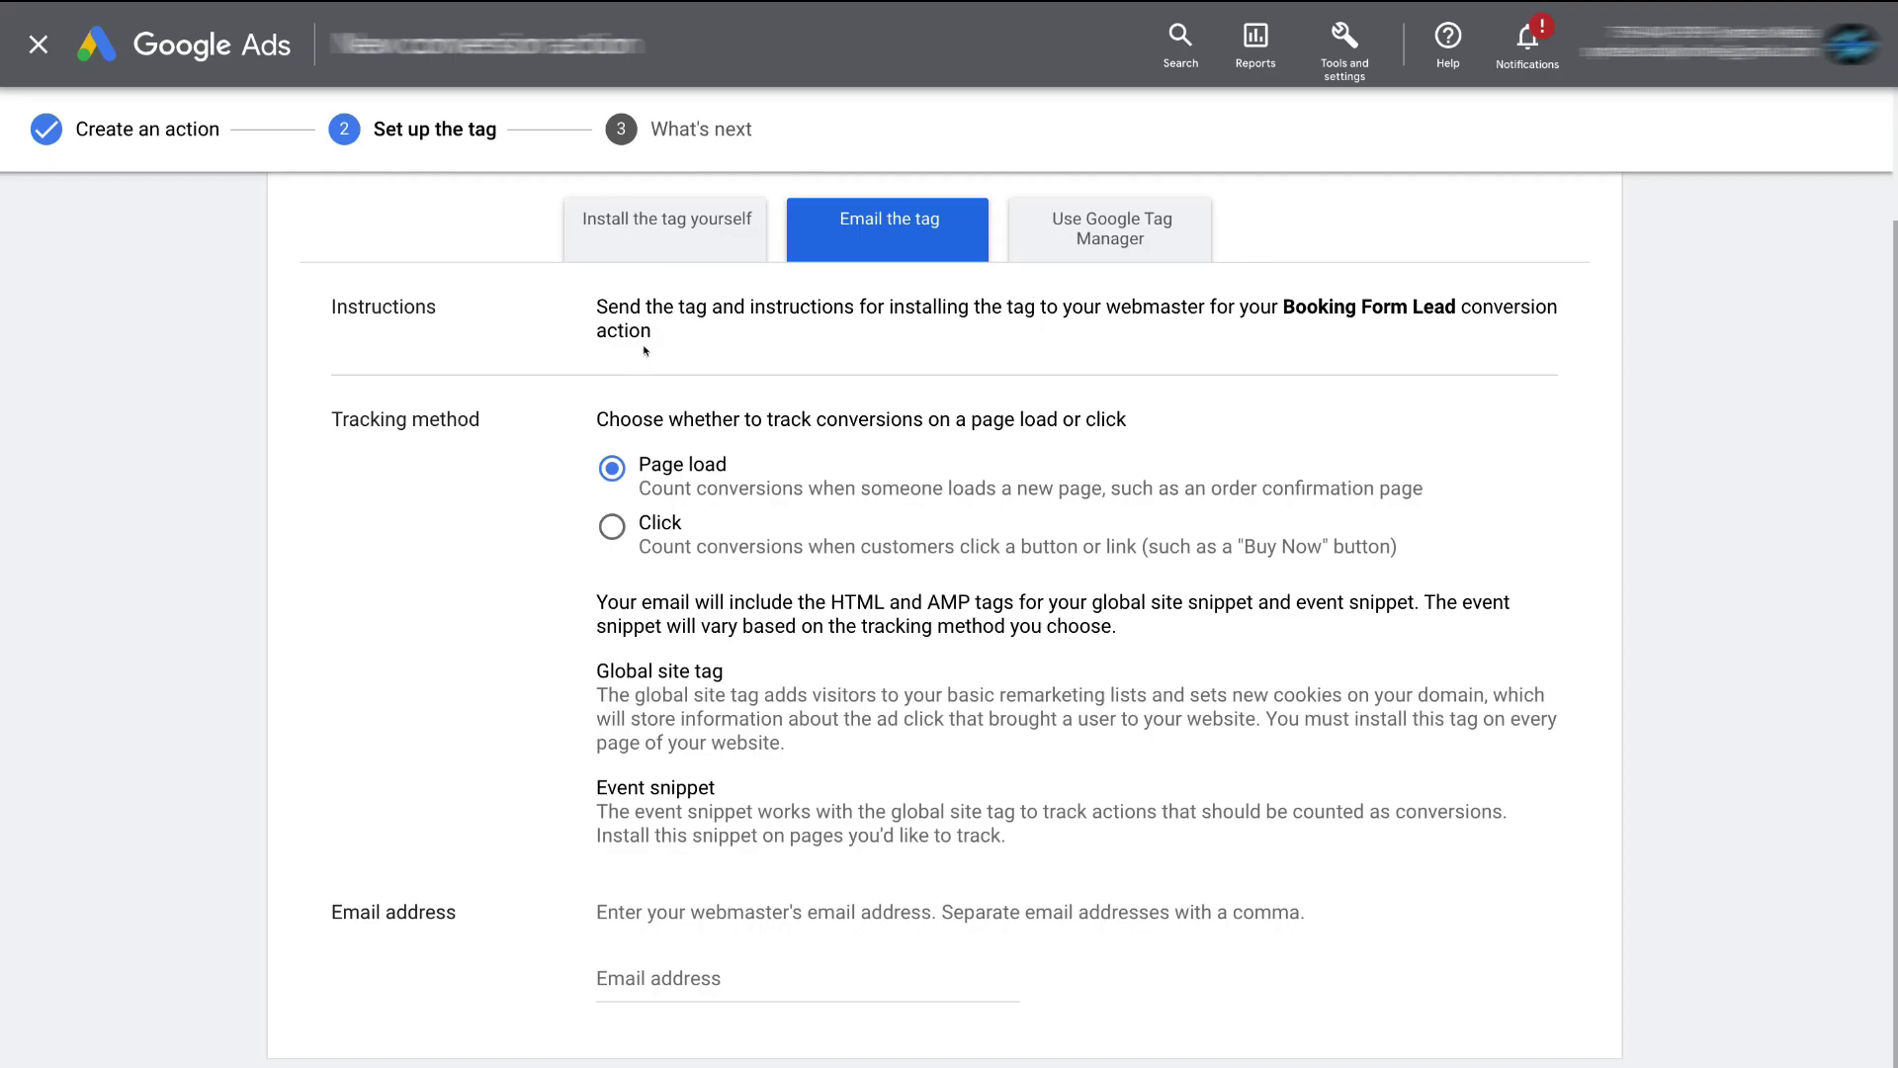
- Choose to install the tag yourself, review the HTML instructions and event snippet, and copy the entire global site tag code
left_click(637, 246)
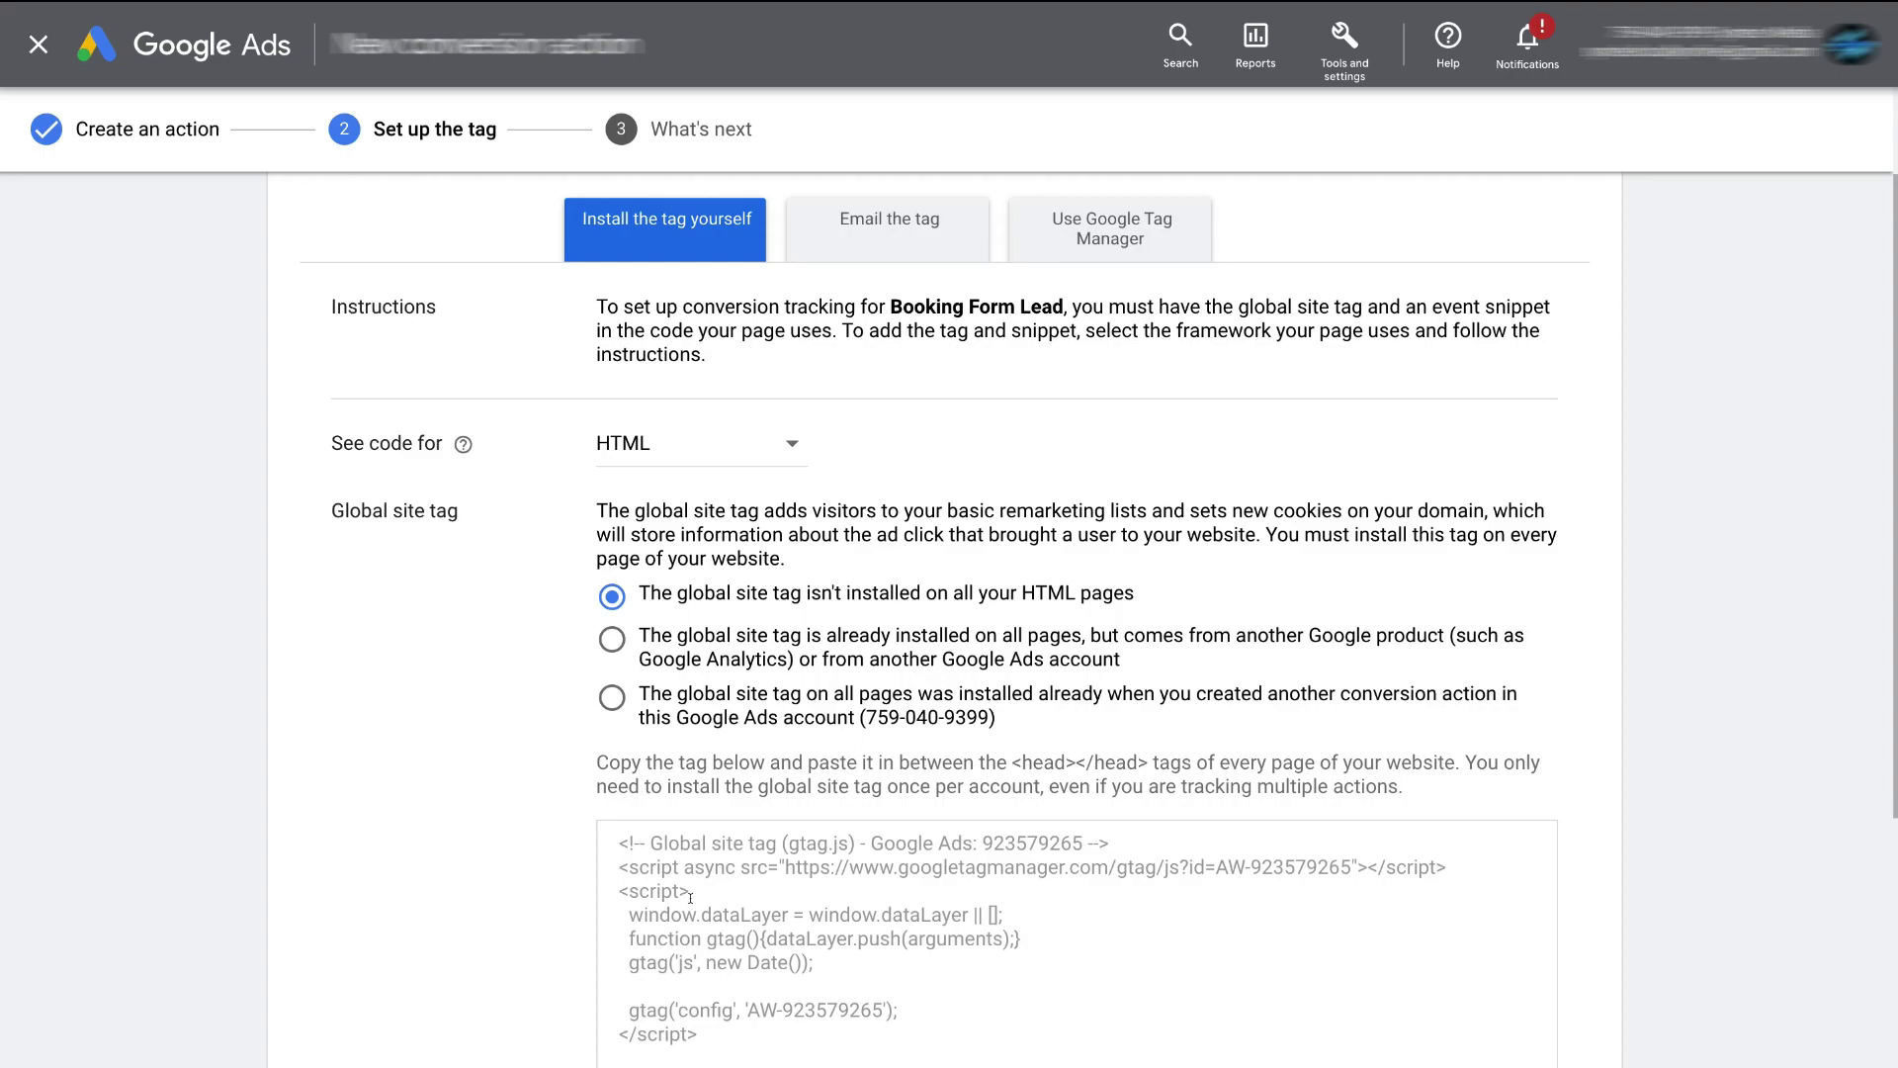
scroll(690, 897, "down", 3)
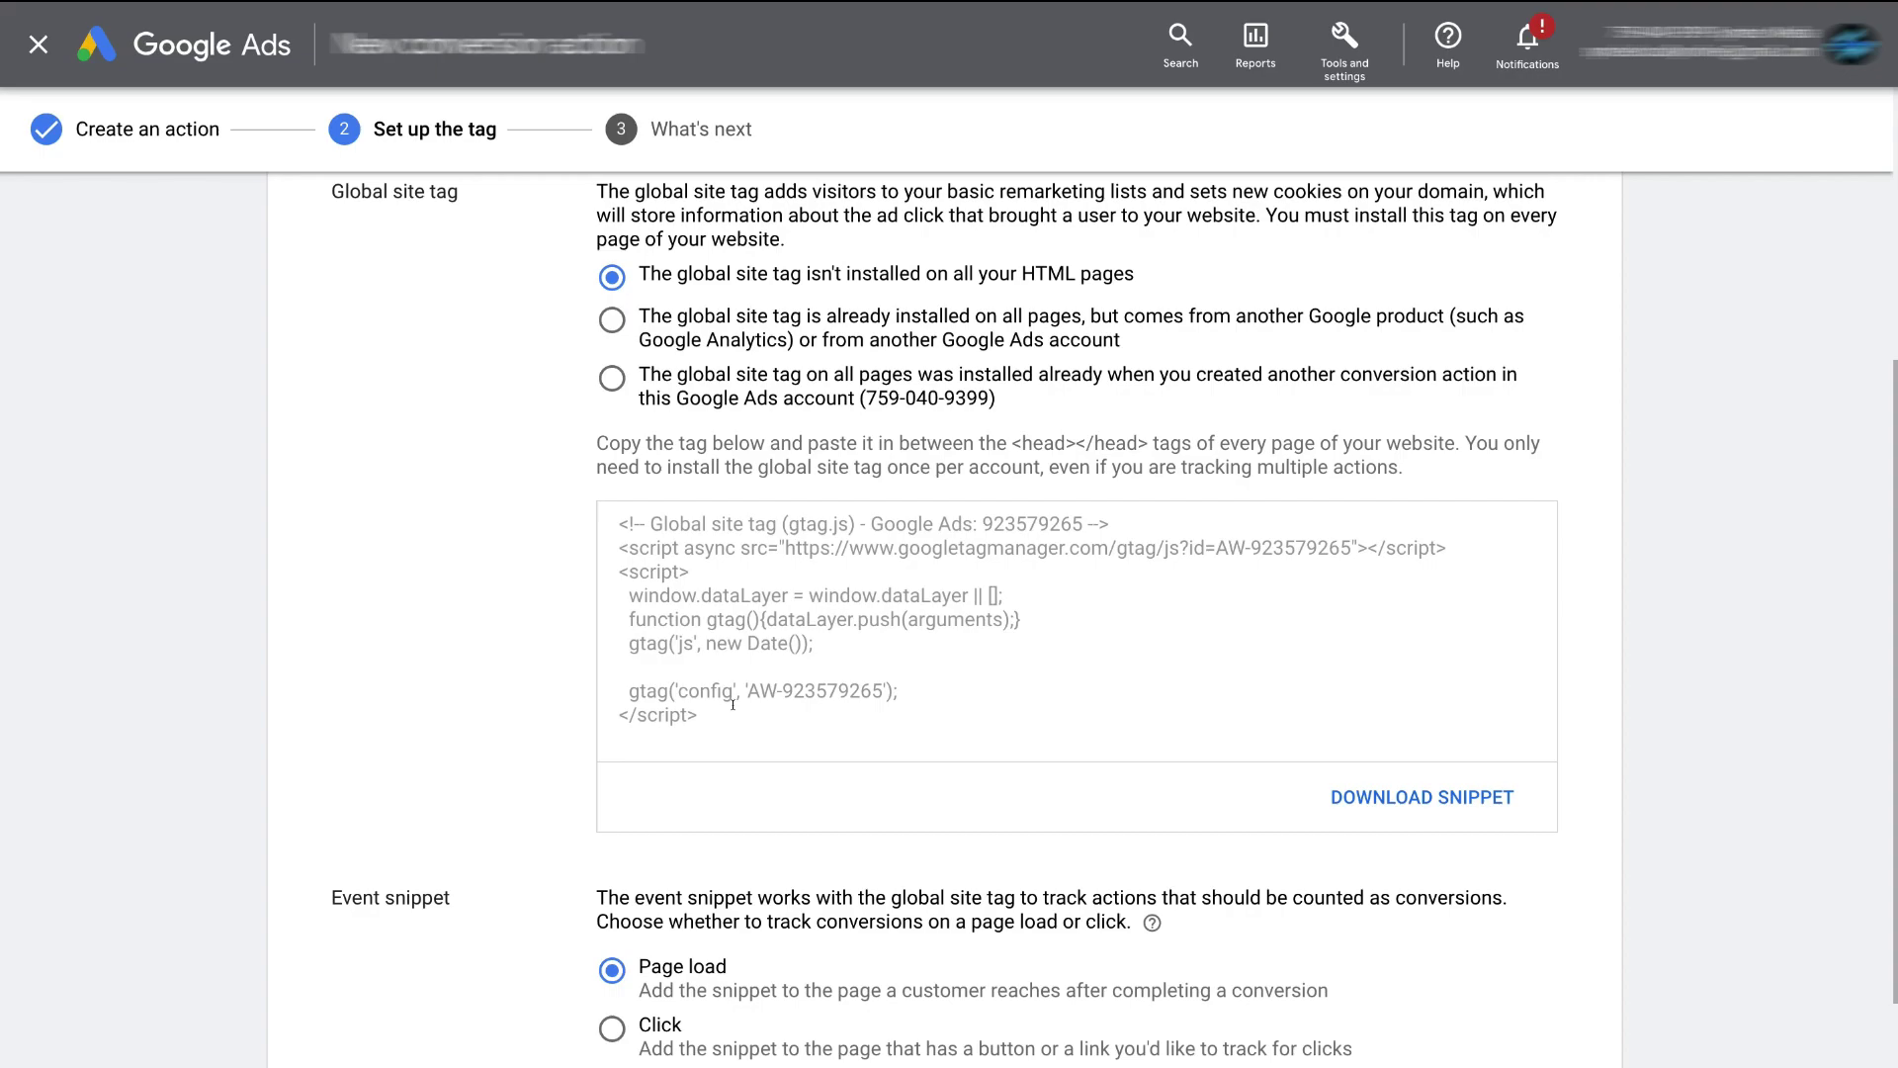
scroll(733, 703, "down", 3)
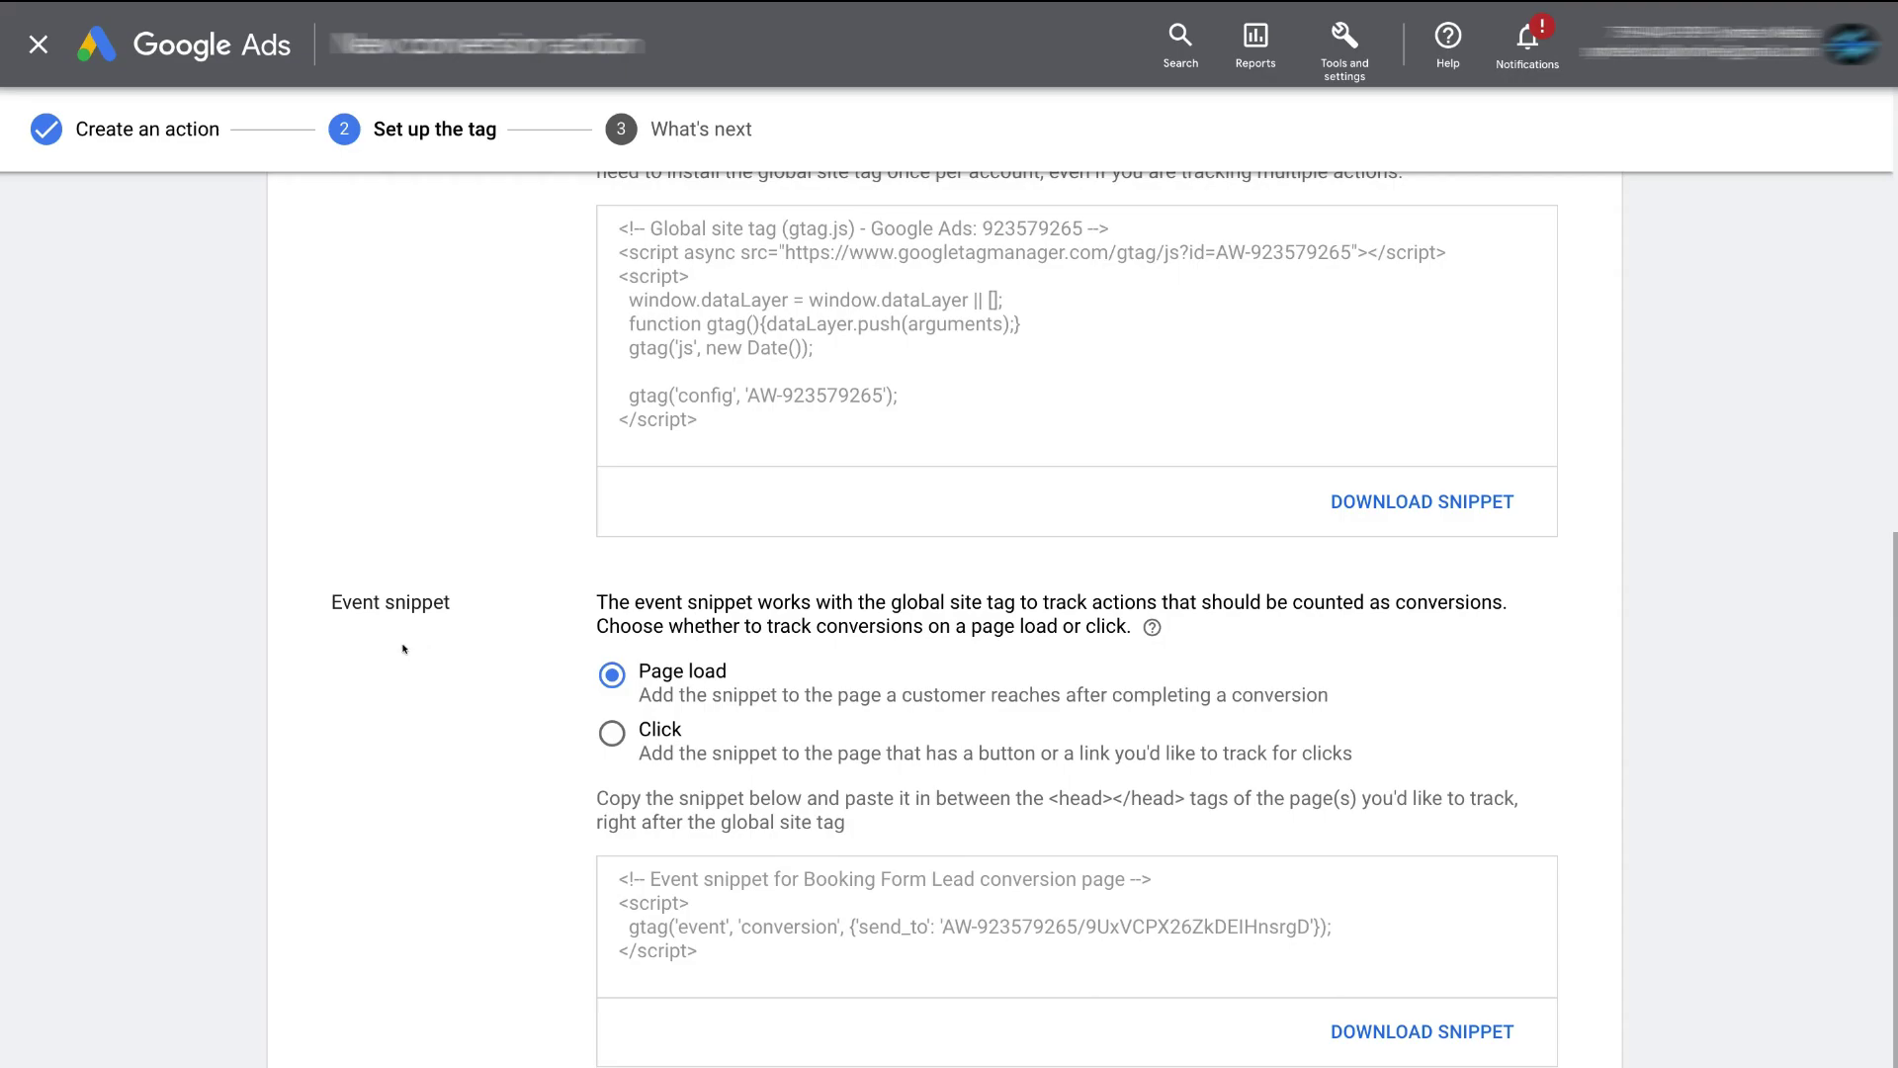
scroll(403, 649, "up", 4)
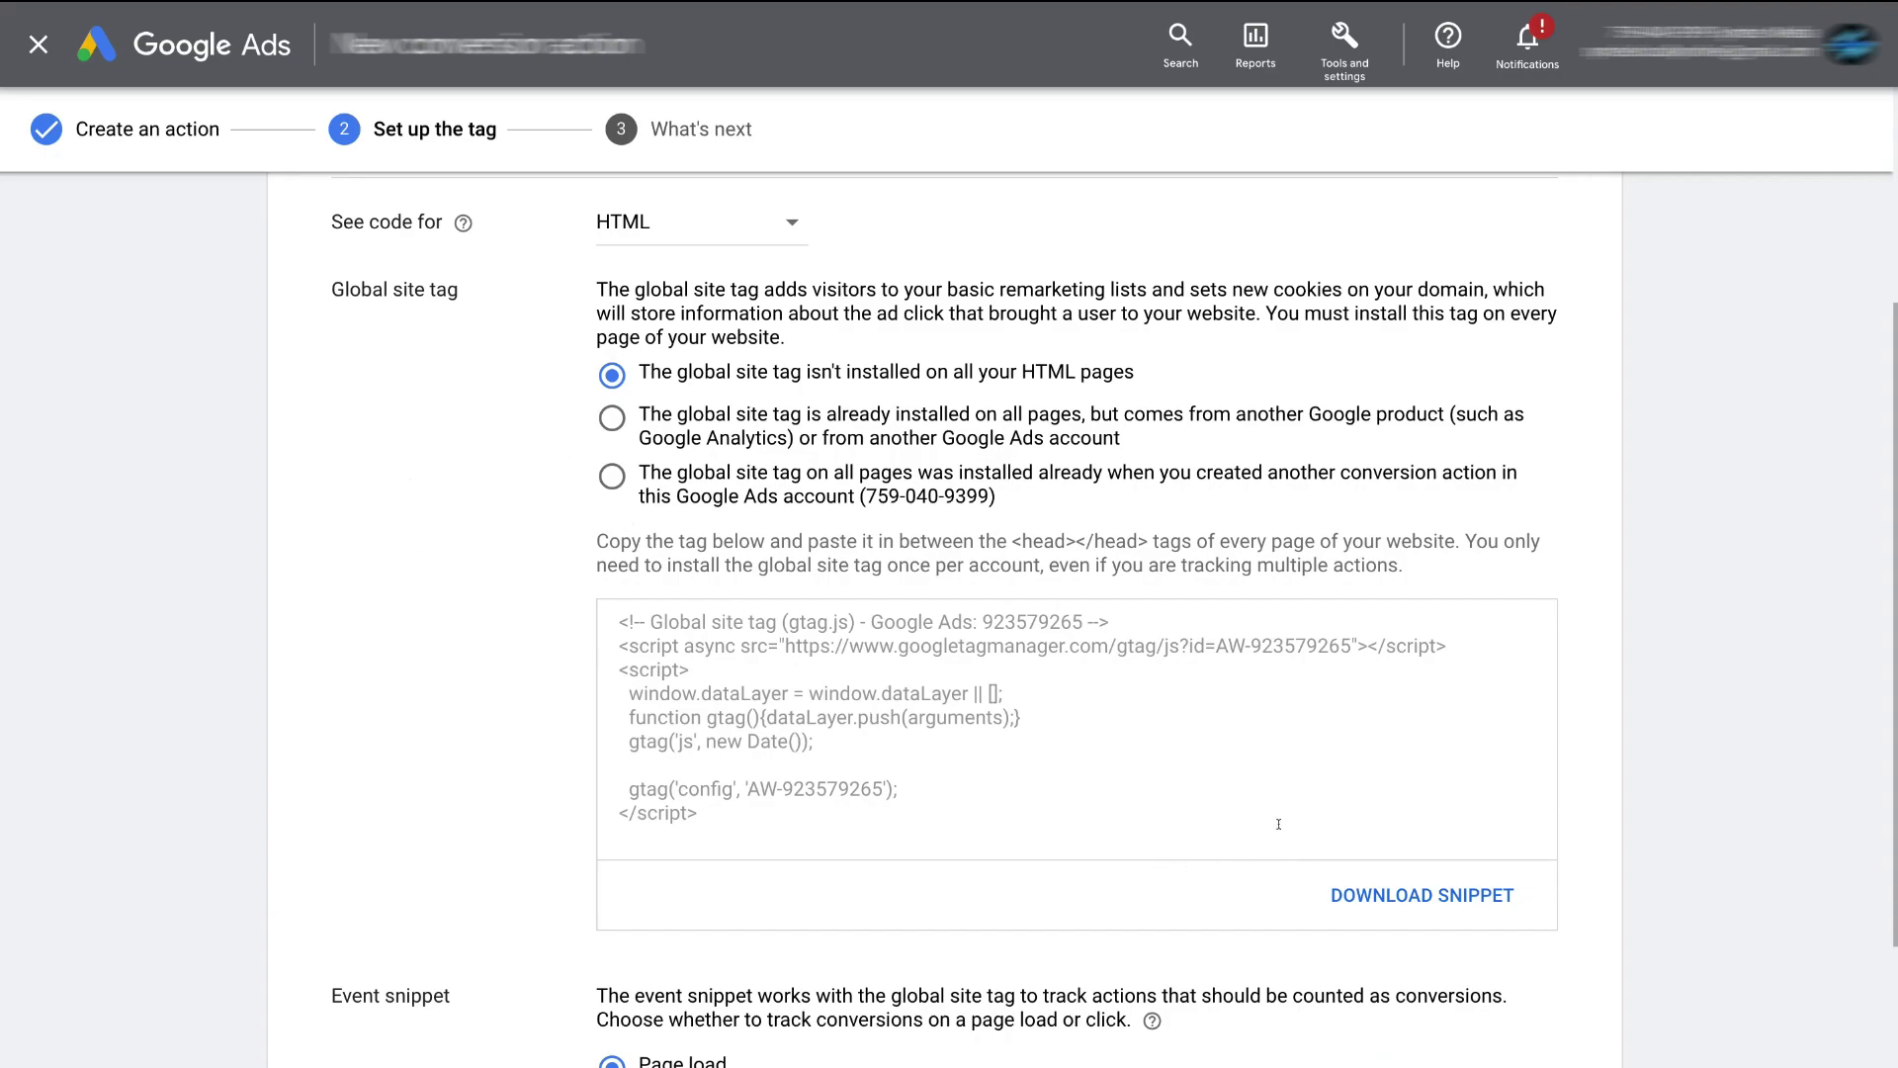
left_click_drag(1279, 824, 623, 621)
right_click(624, 623)
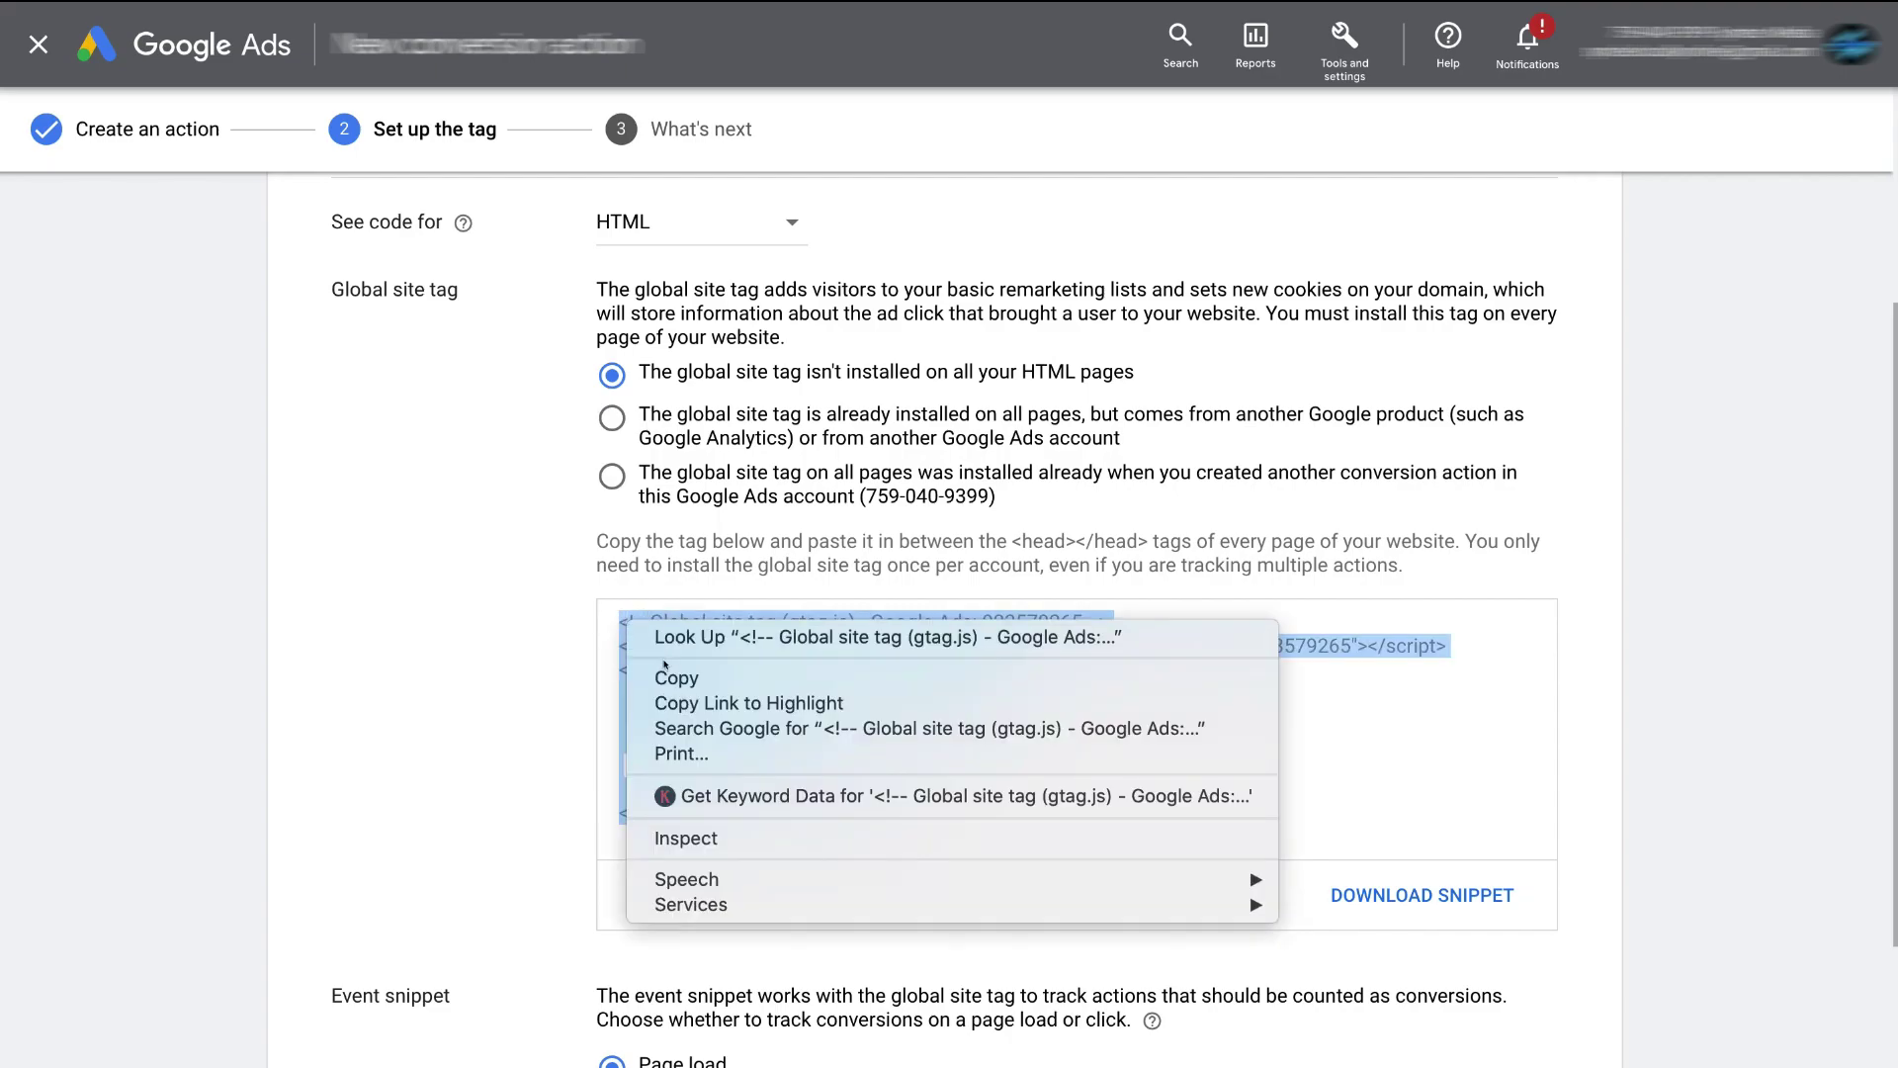
left_click(731, 678)
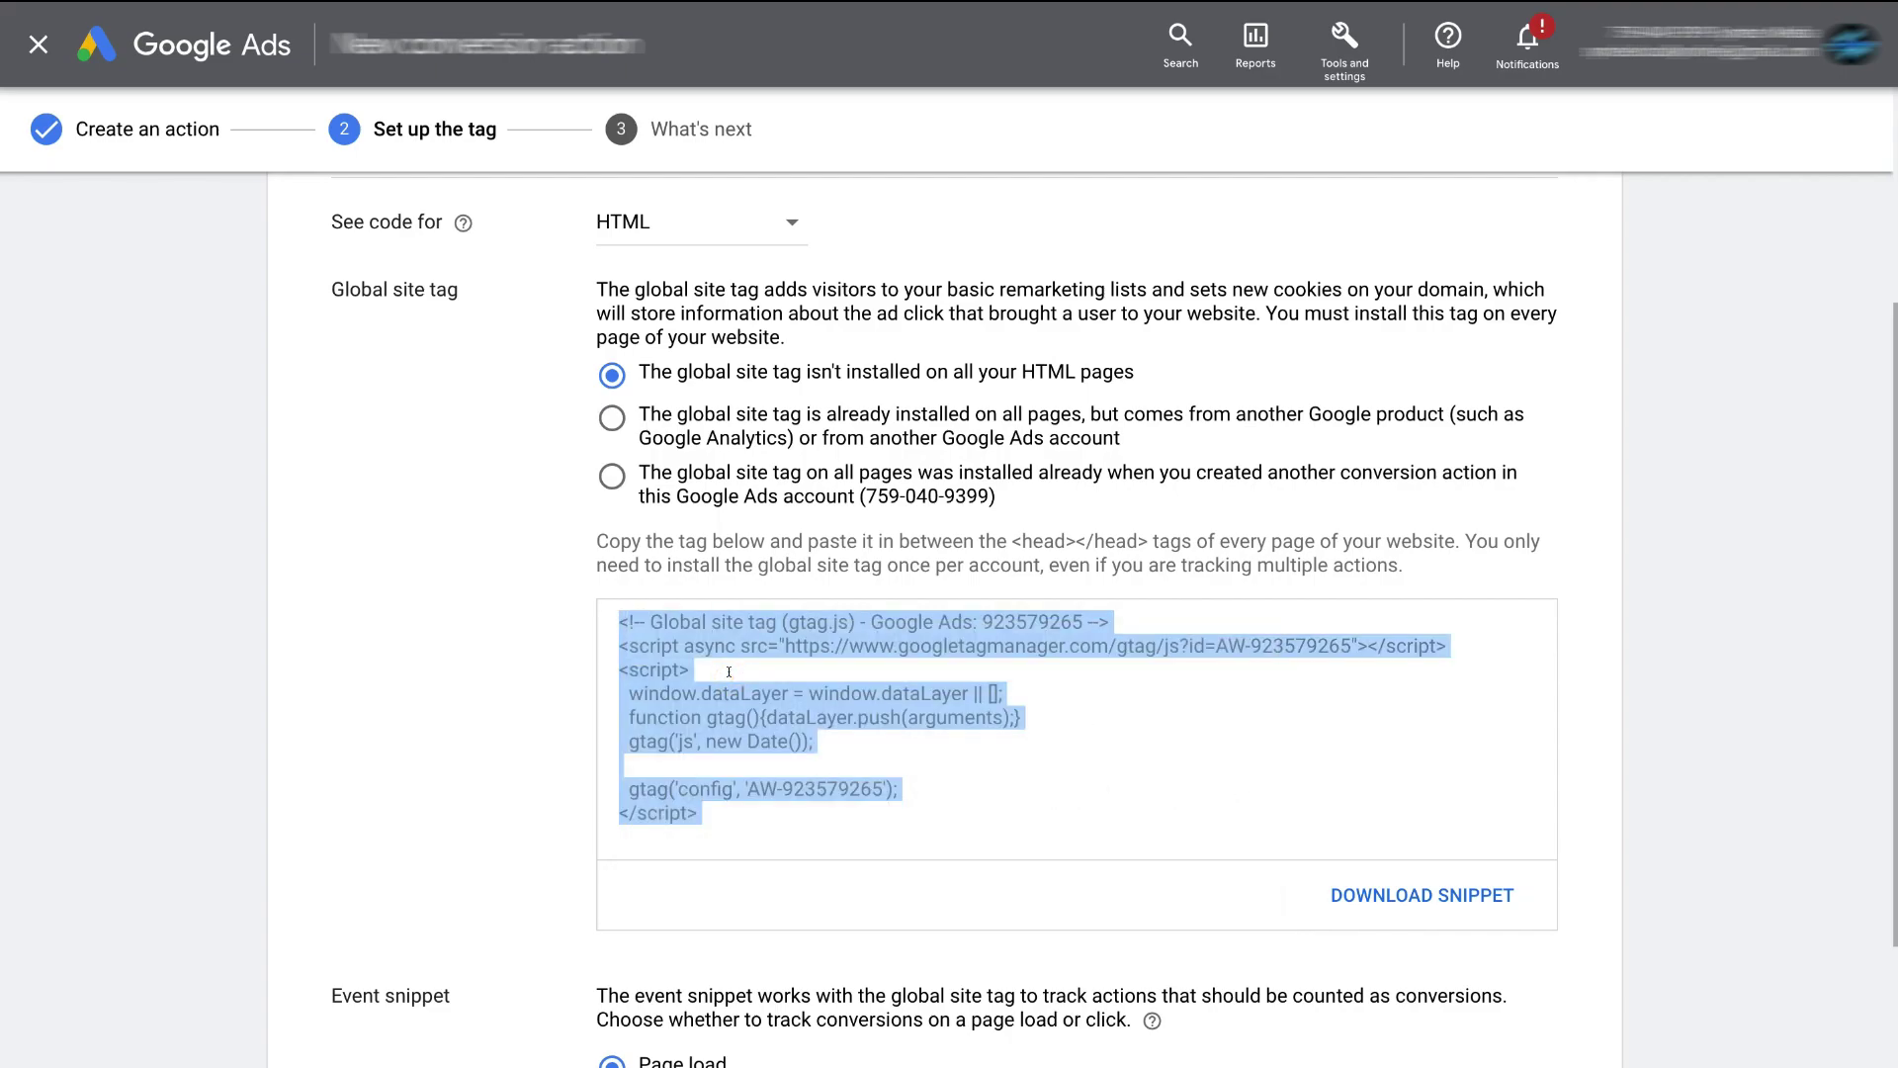
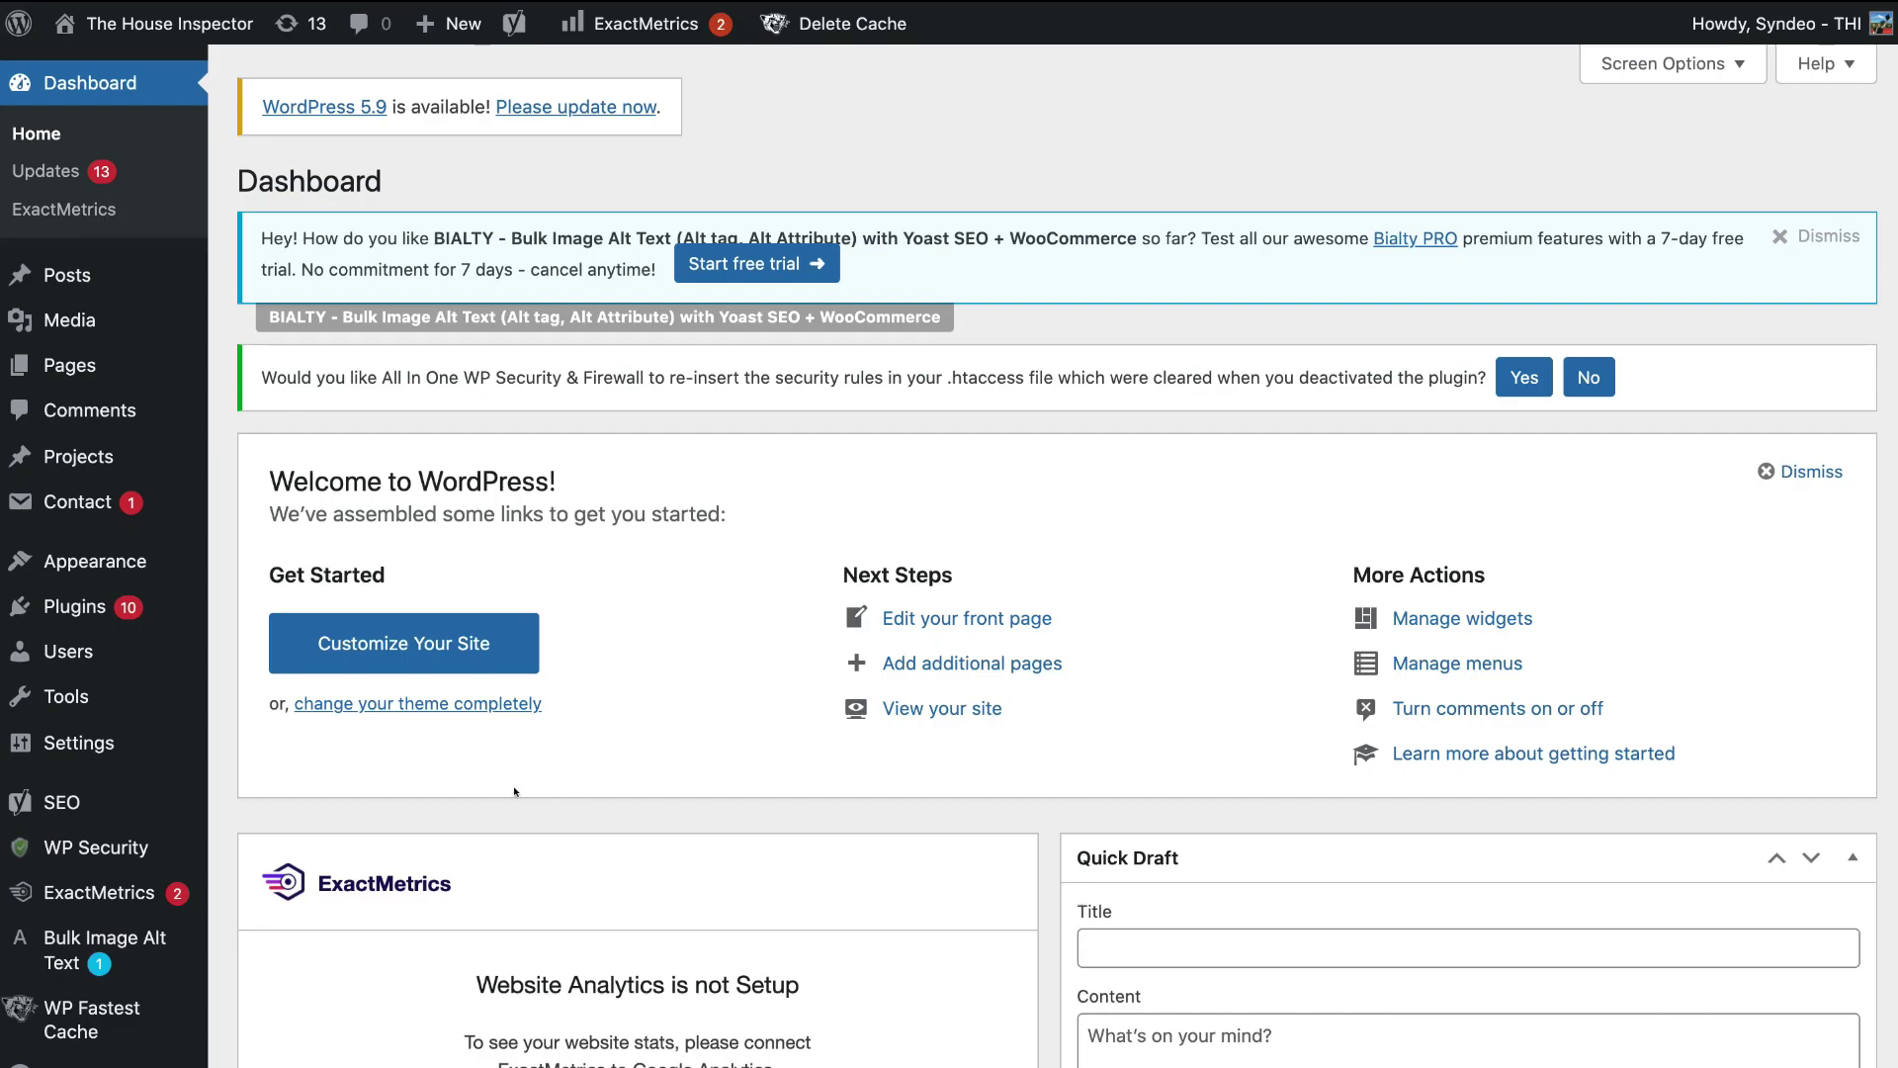
- In the WordPress dashboard, search the new plugins for "HFCM", and install and activate Header Footer Code Manager
mouse_move(129, 611)
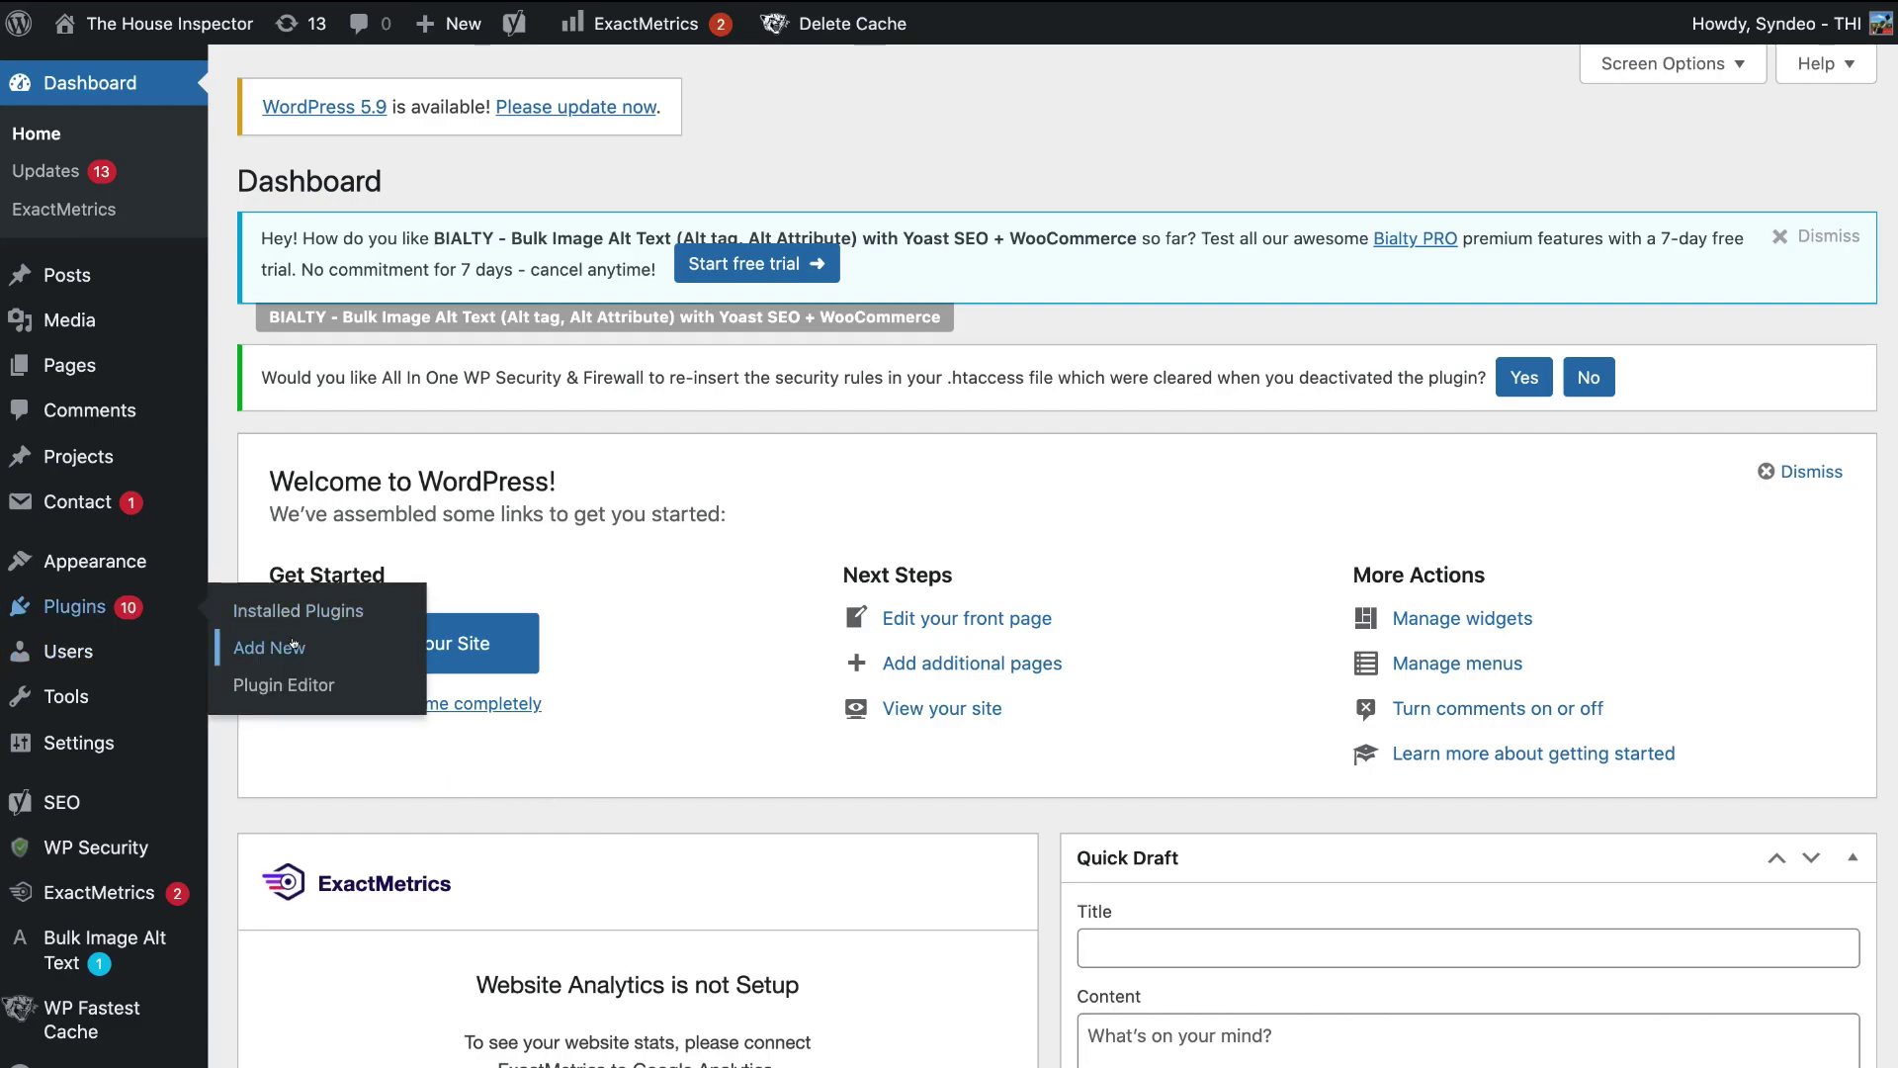
left_click(335, 644)
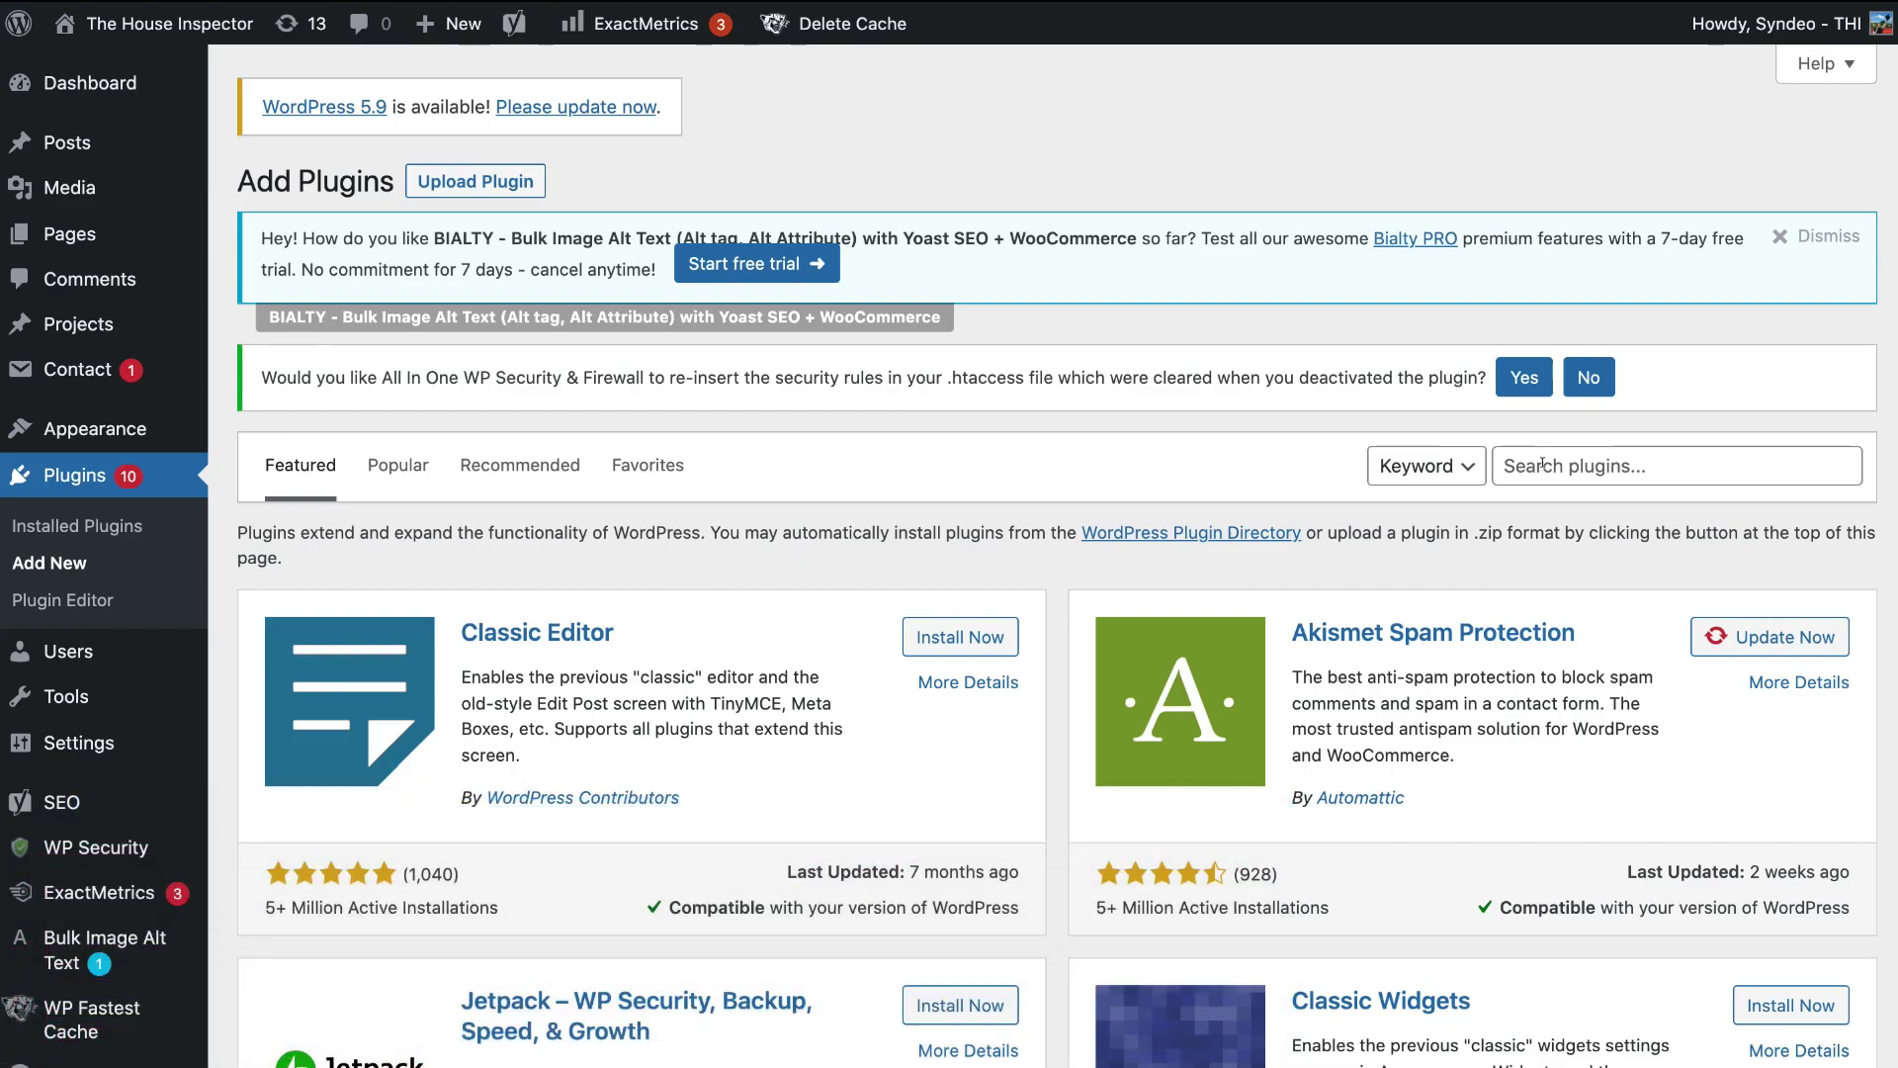
left_click(1542, 464)
type("HFCM")
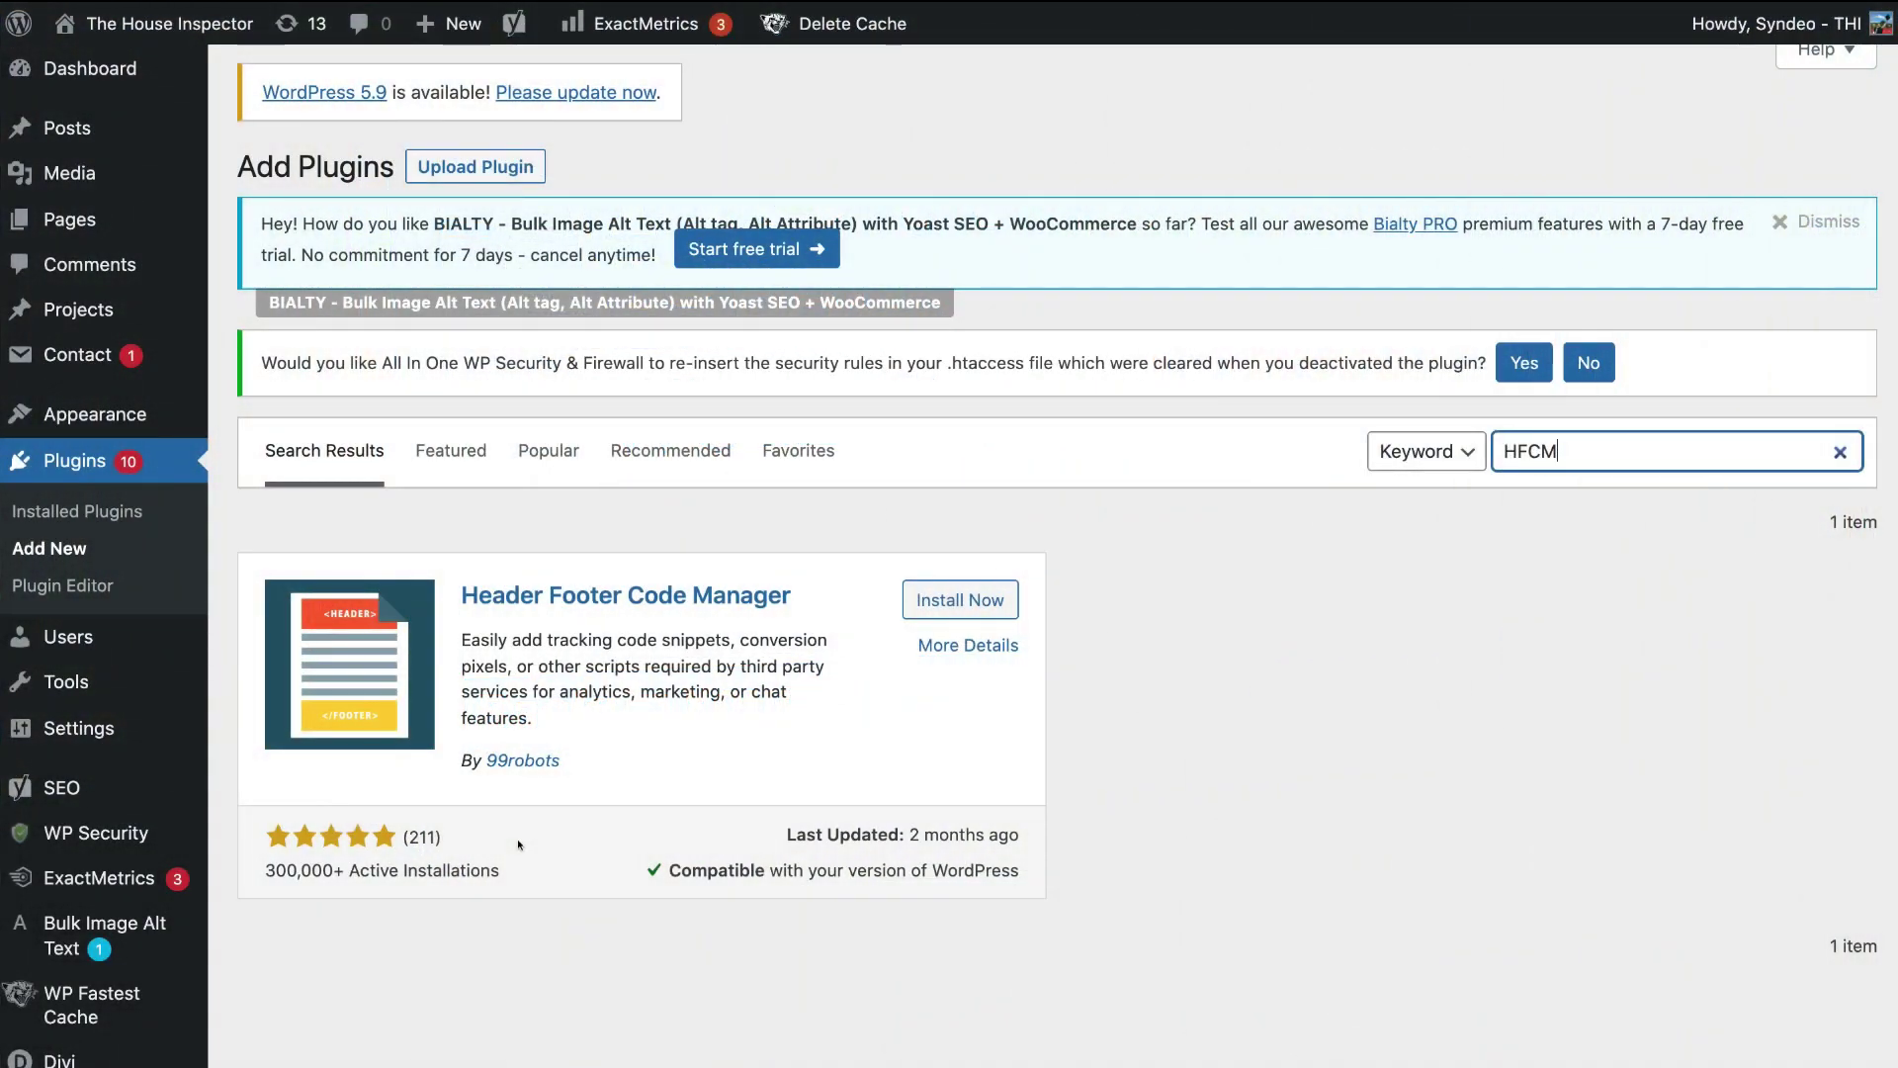
left_click(945, 597)
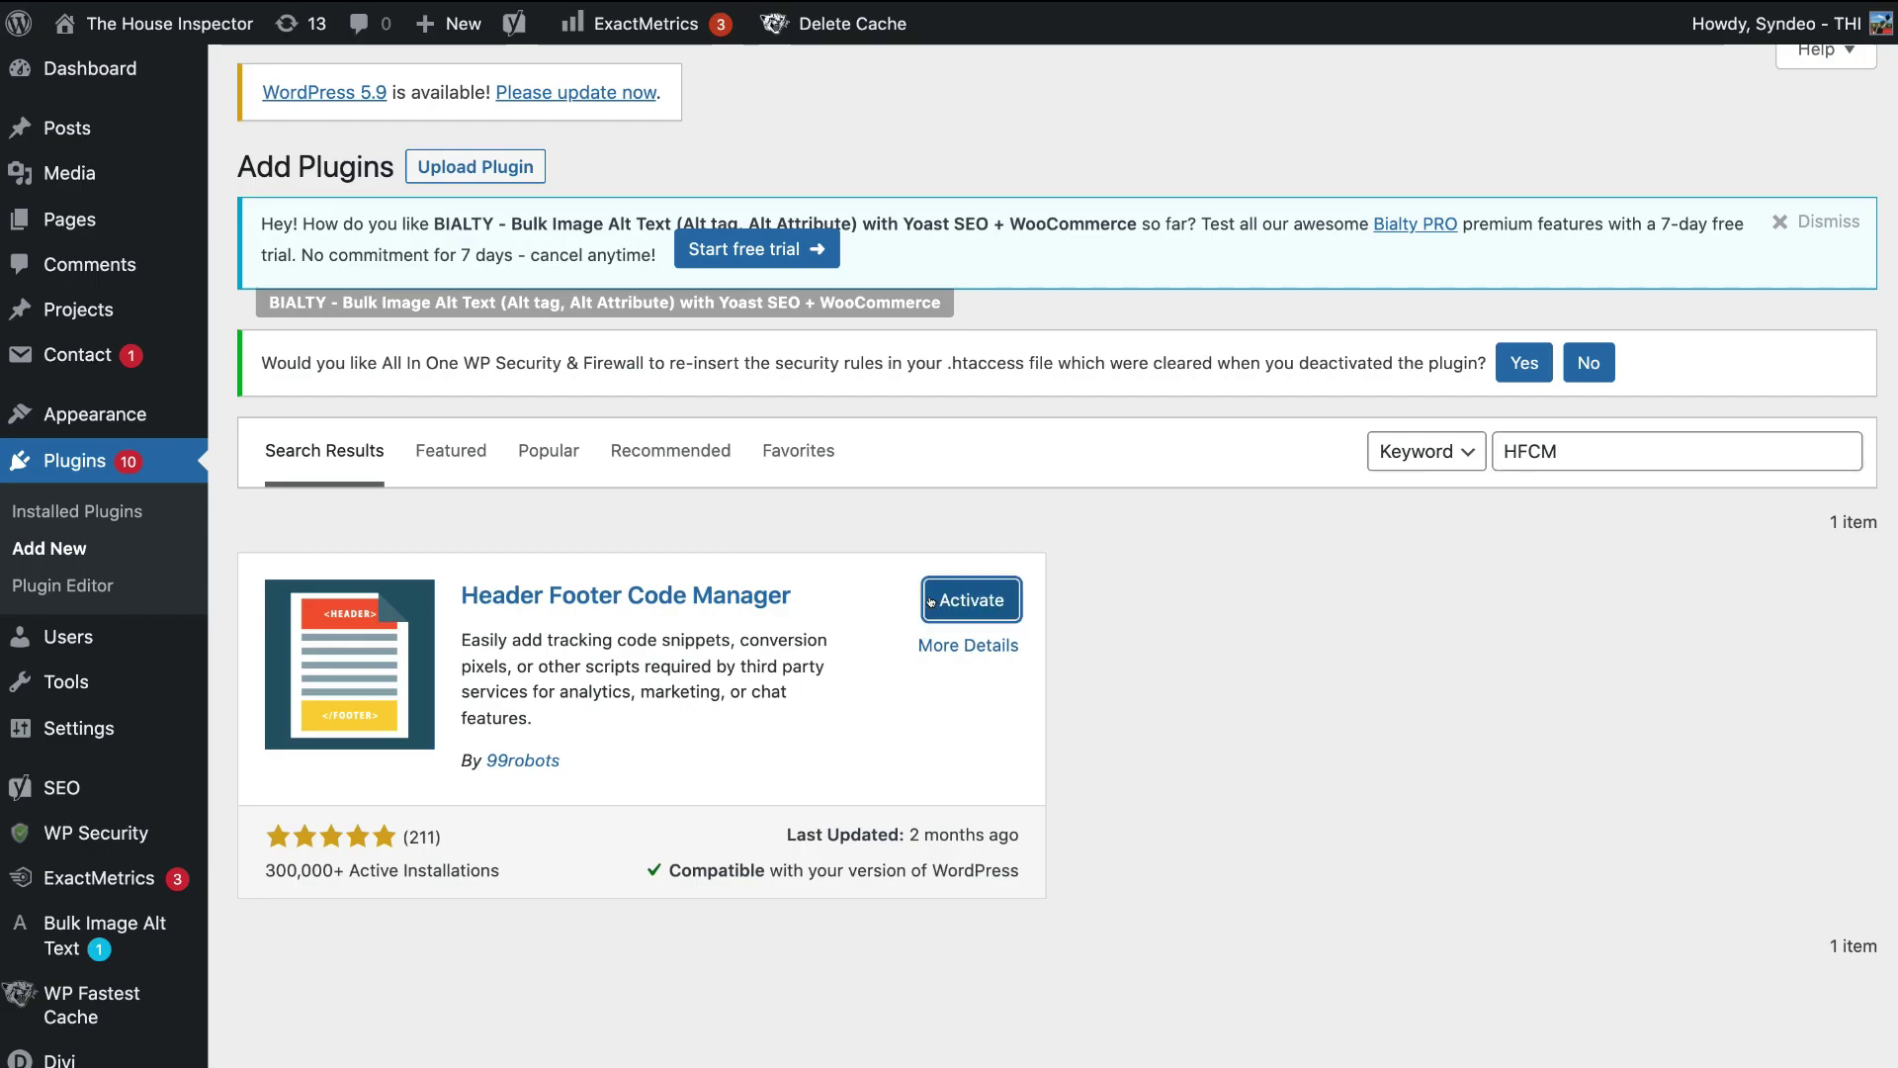
left_click(930, 600)
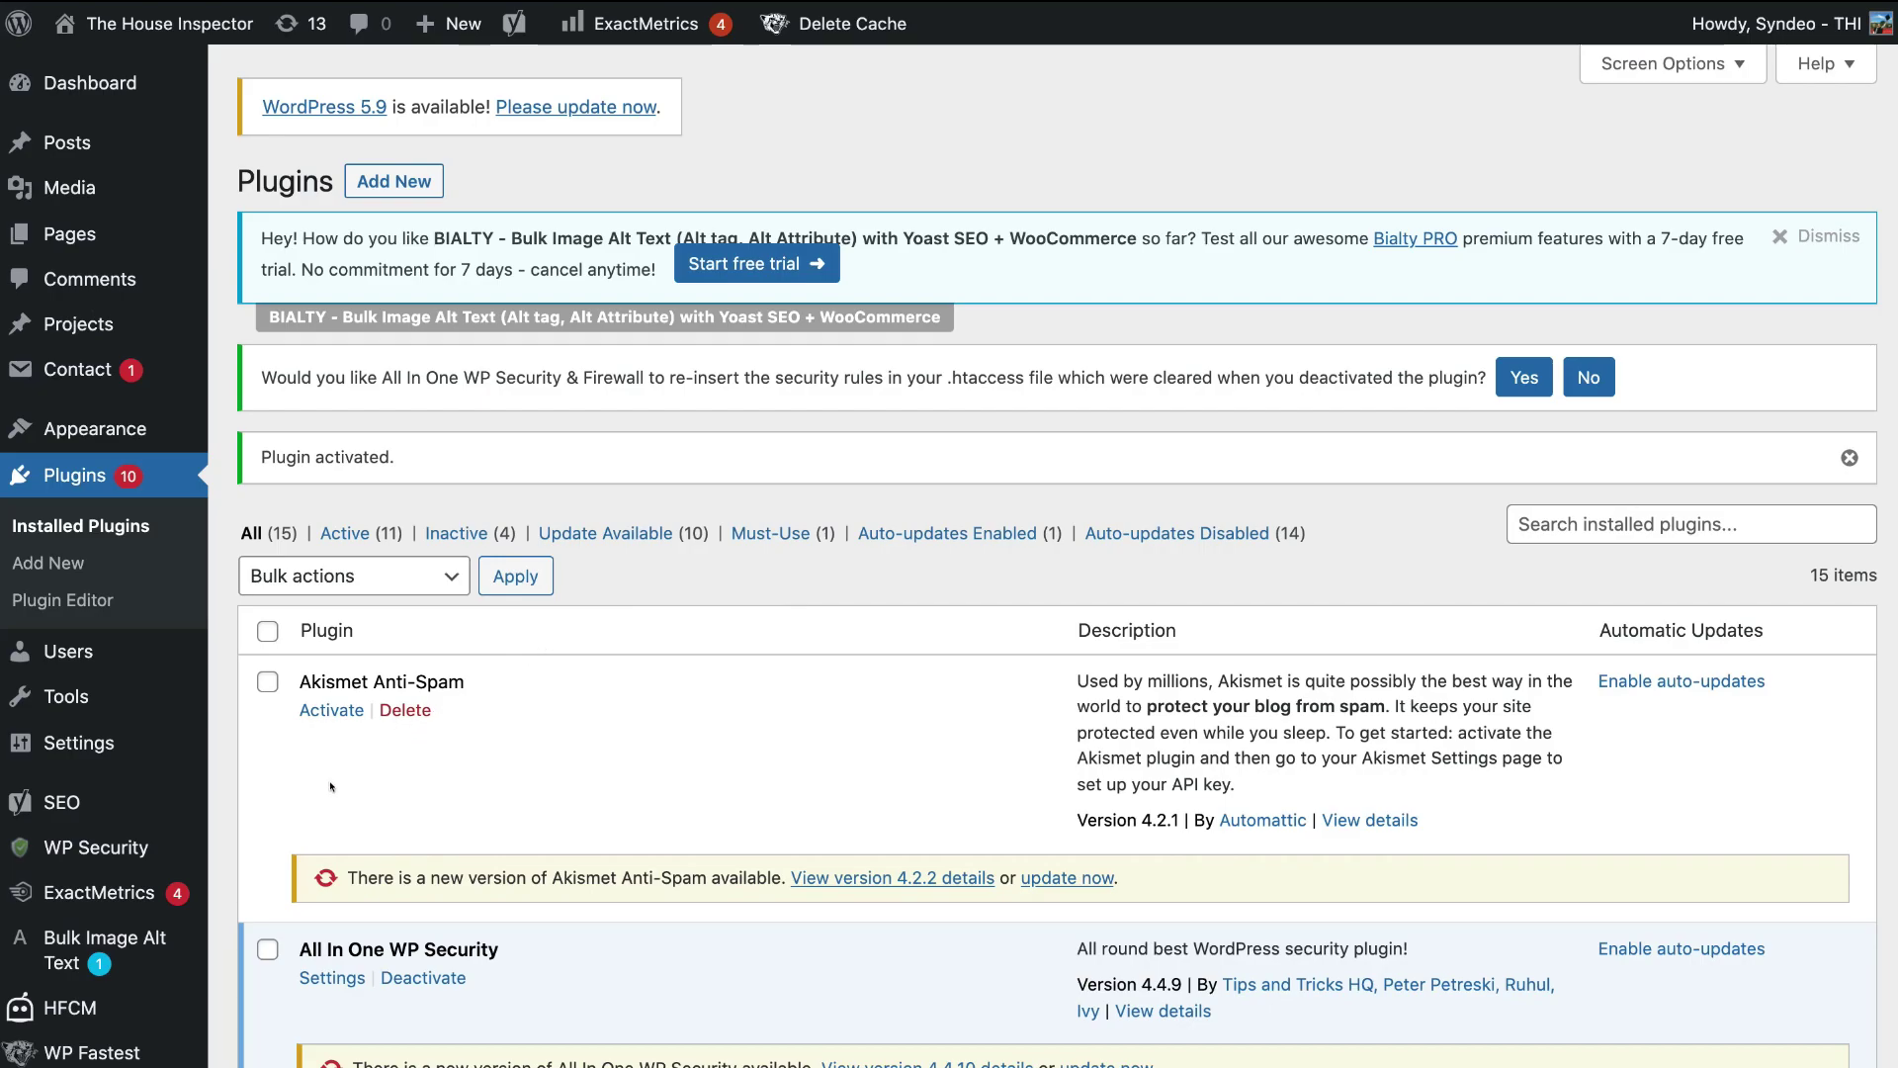
- In Header Footer Code Manager, start a new snippet named "Global Site Tag - Google Ads"
mouse_move(69, 1008)
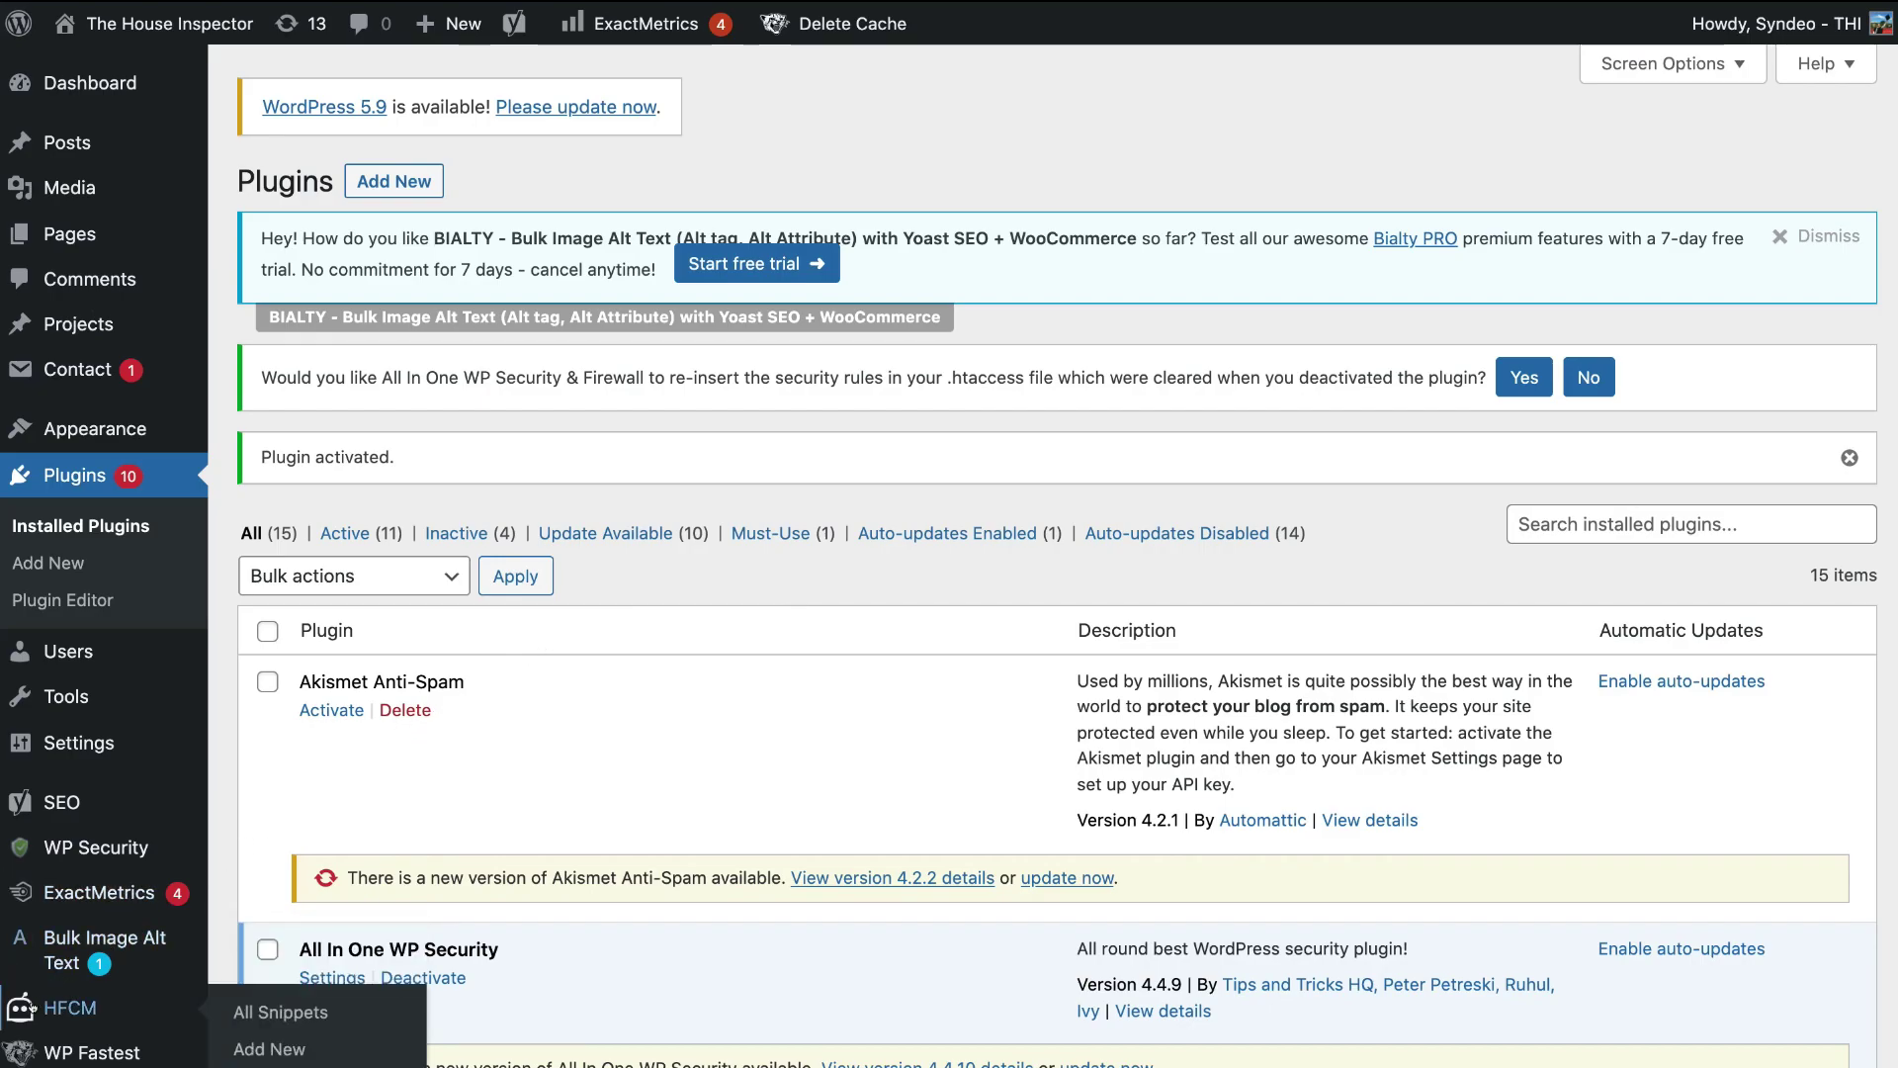
left_click(104, 1006)
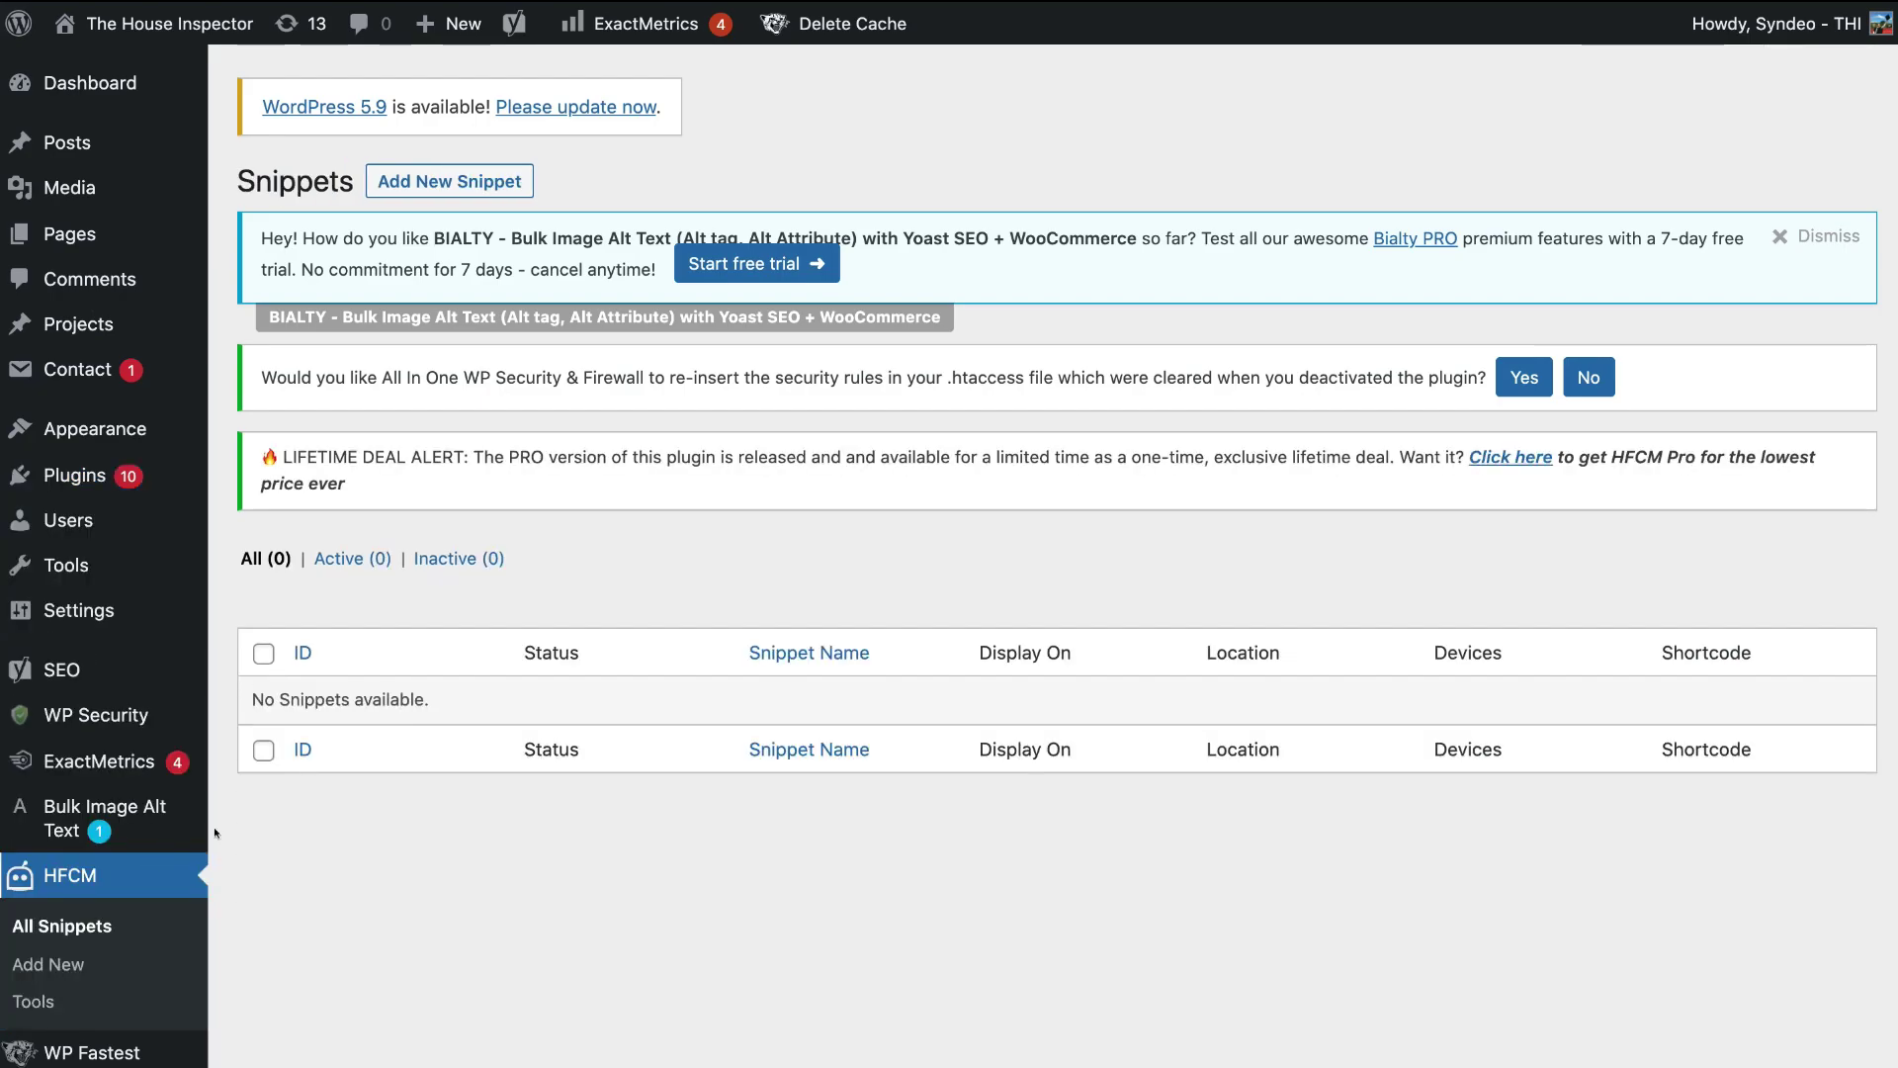
left_click(448, 180)
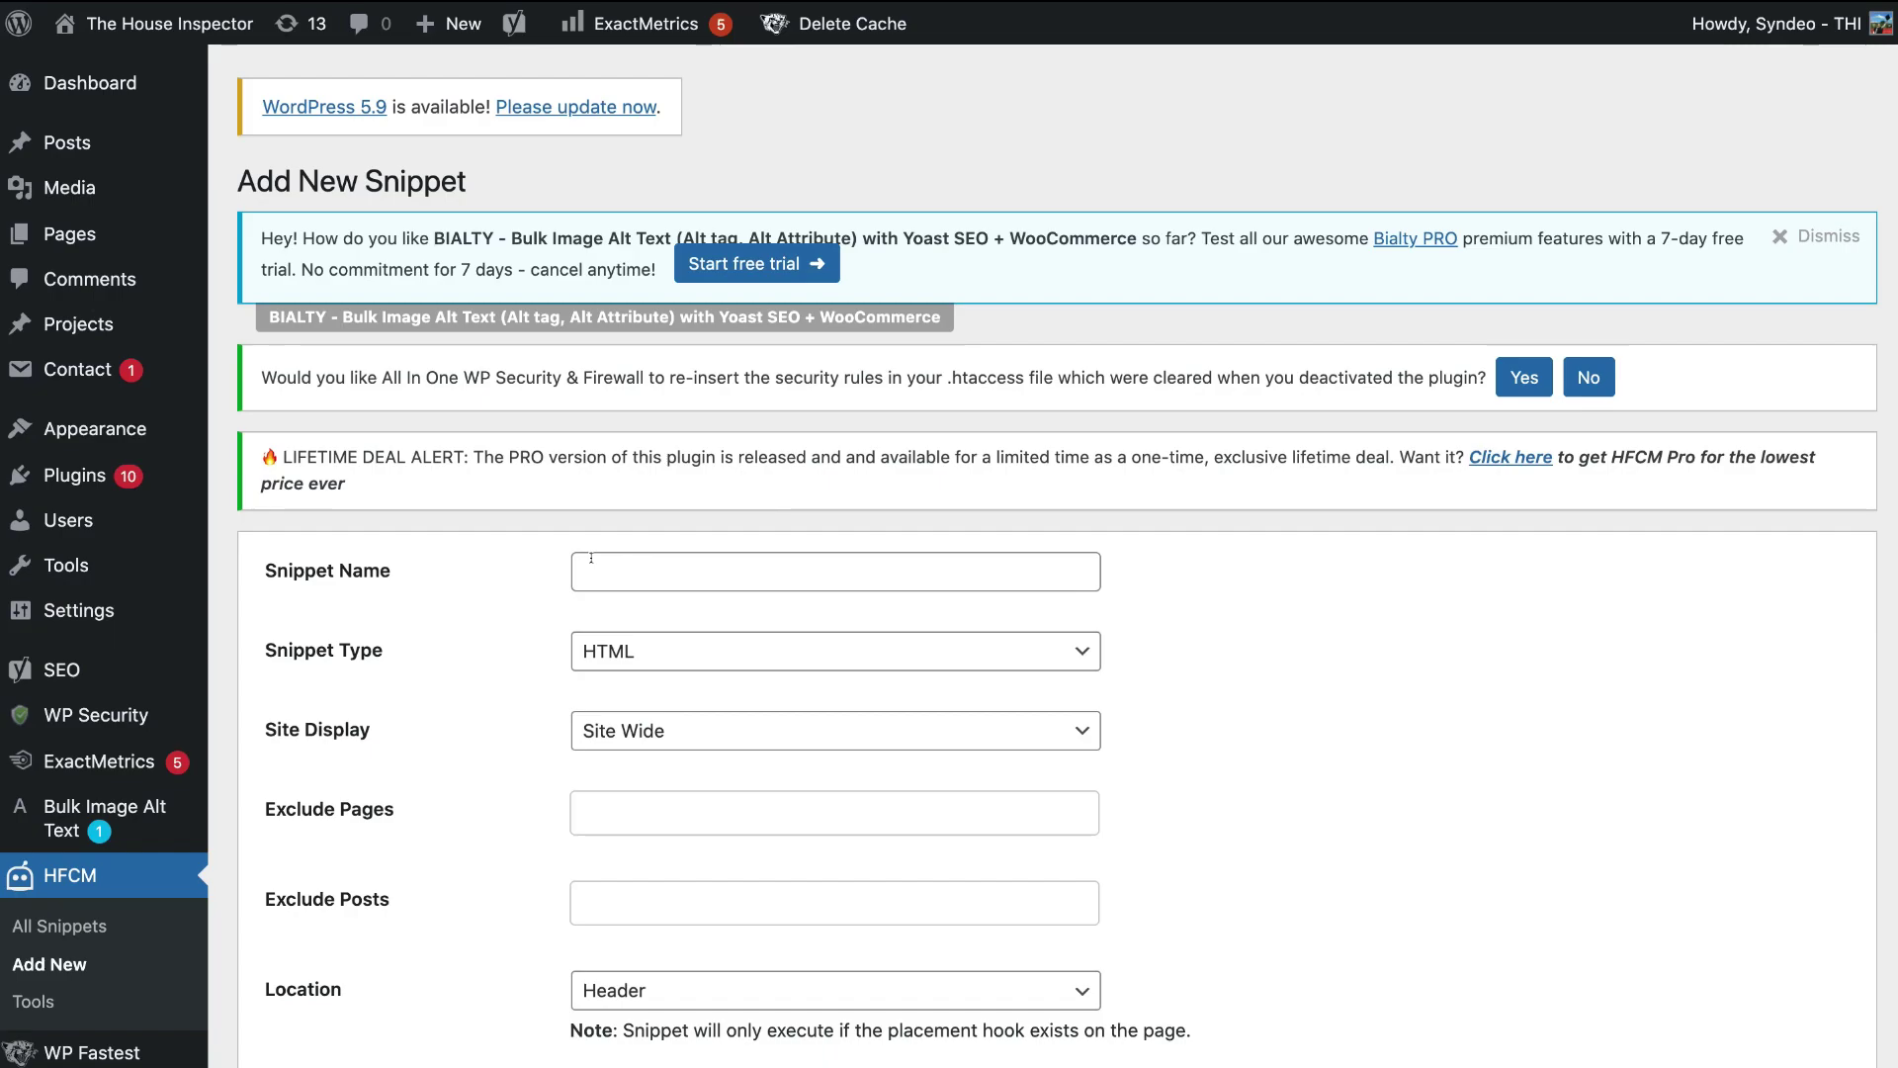
left_click(591, 558)
type("Global Site Tag - Google Ads")
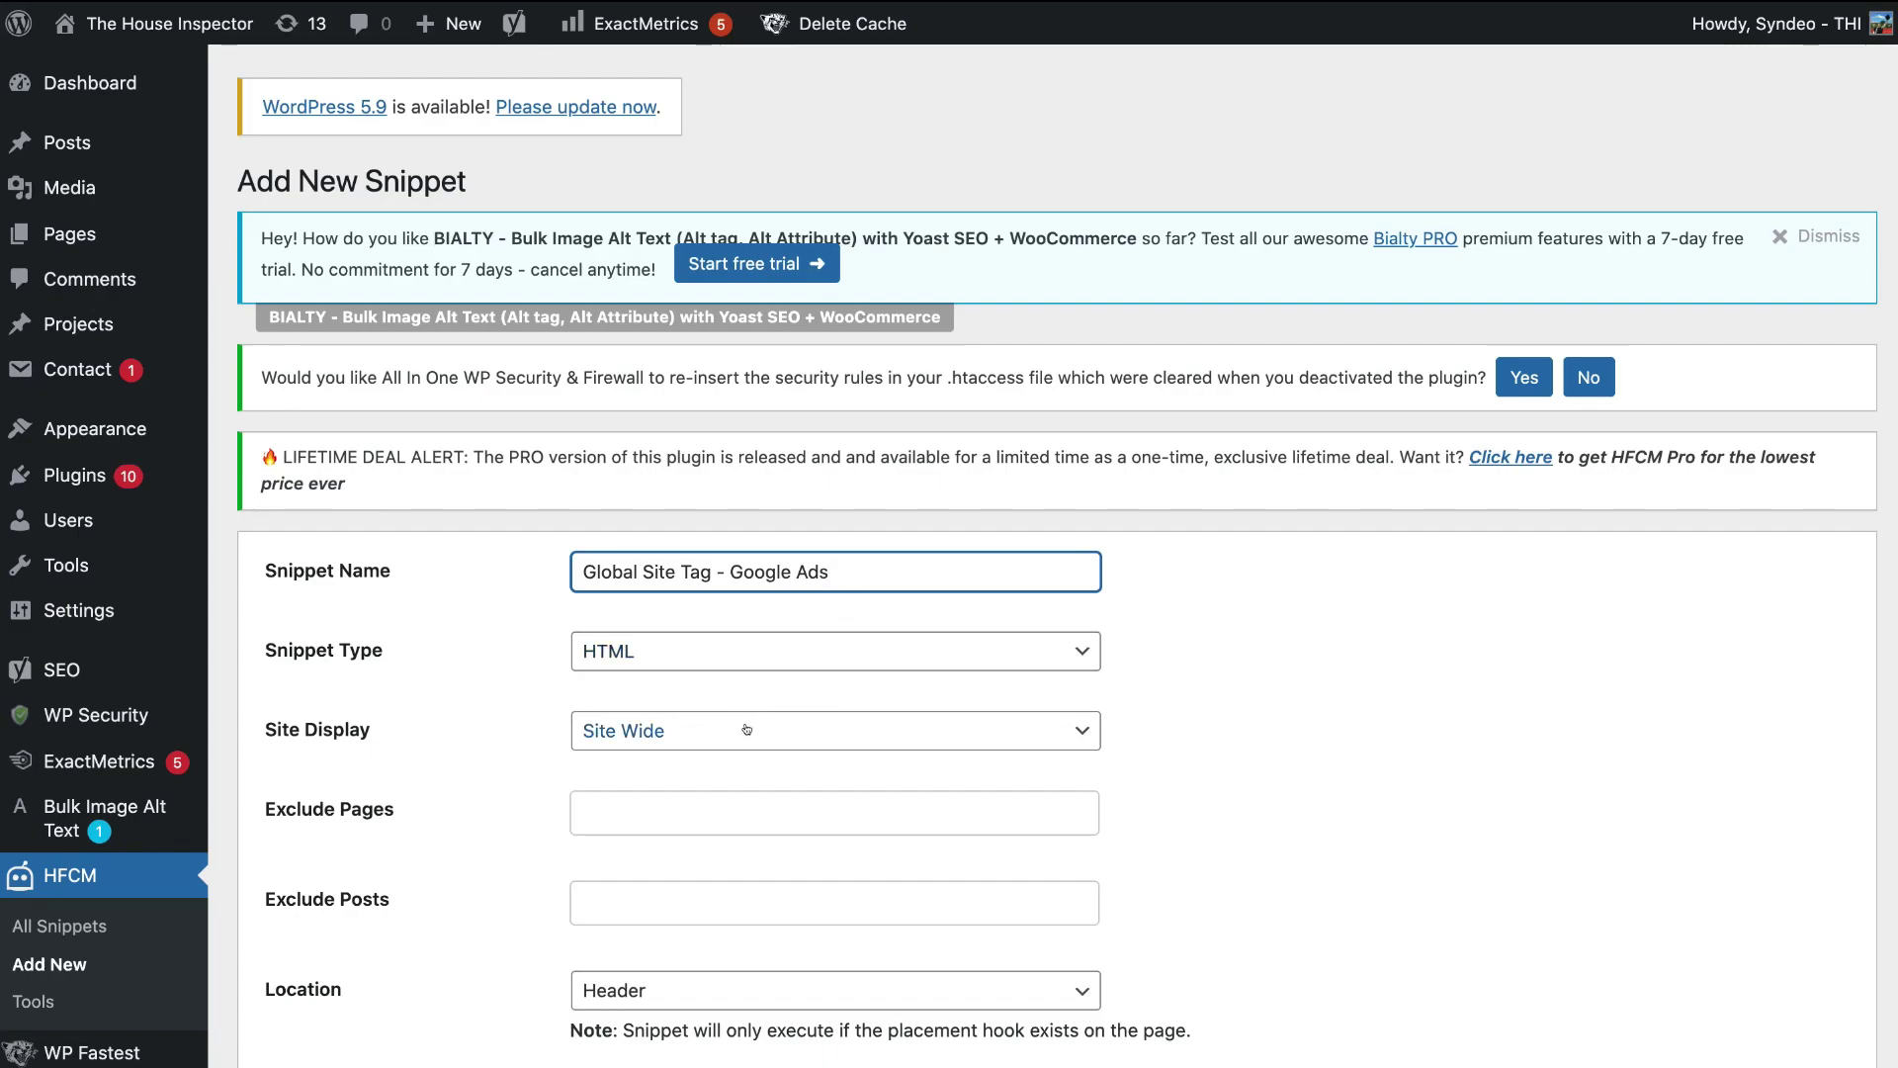
- Paste the copied global site tag into the snippet's code area and save the snippet
scroll(797, 727, "down", 3)
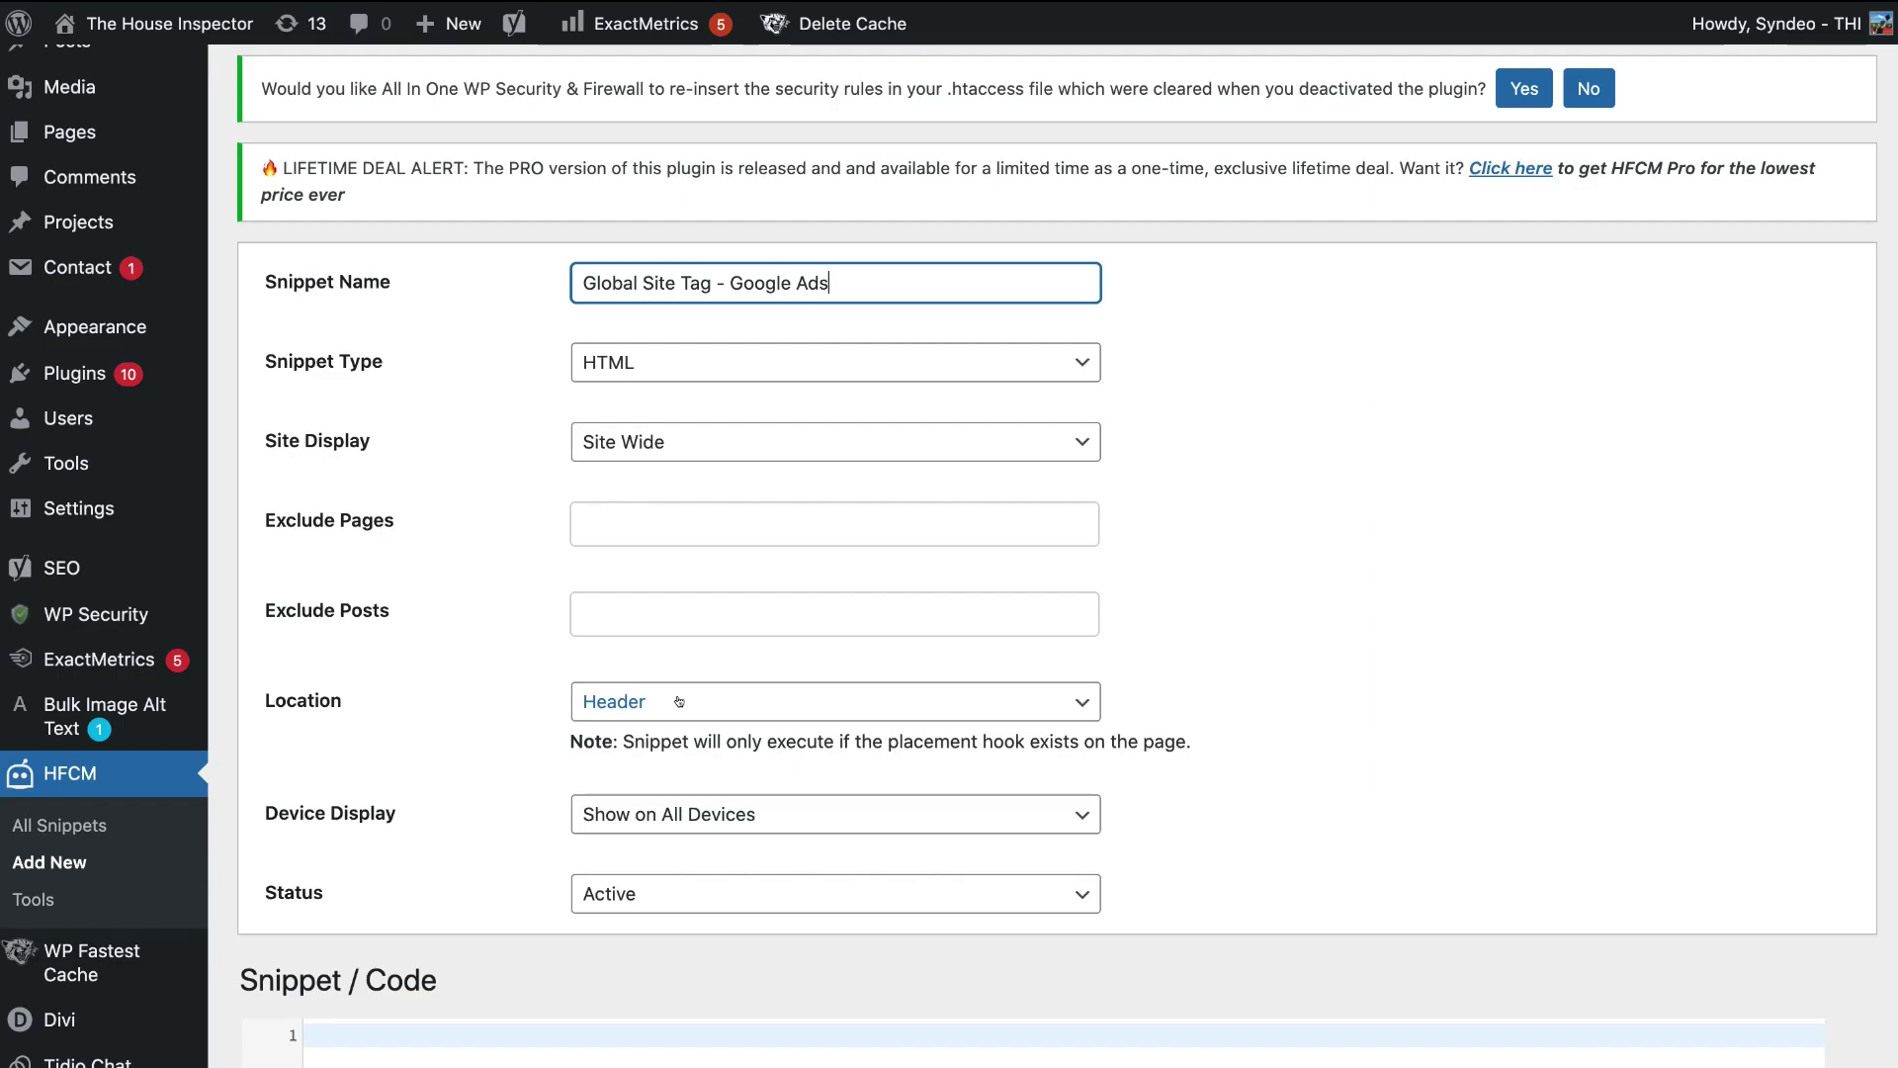
scroll(678, 701, "down", 1)
scroll(679, 701, "down", 3)
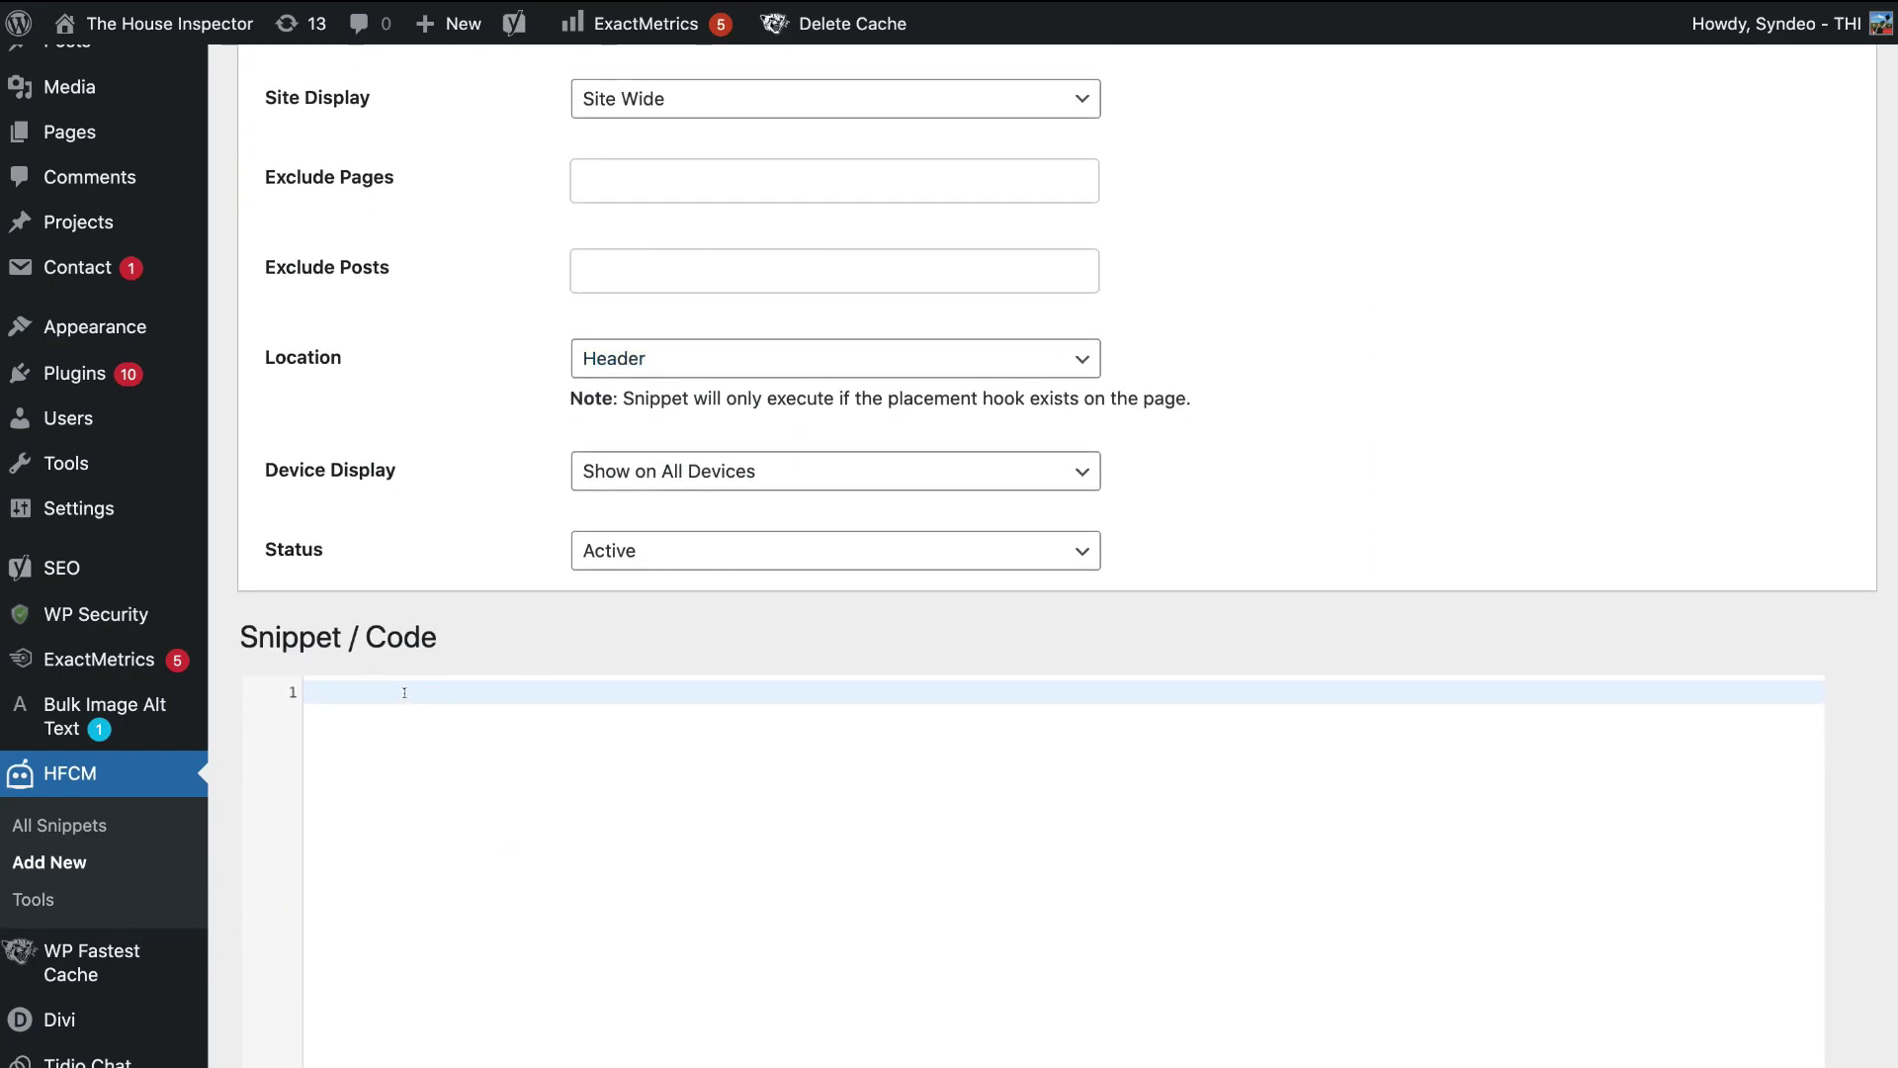
scroll(403, 694, "down", 1)
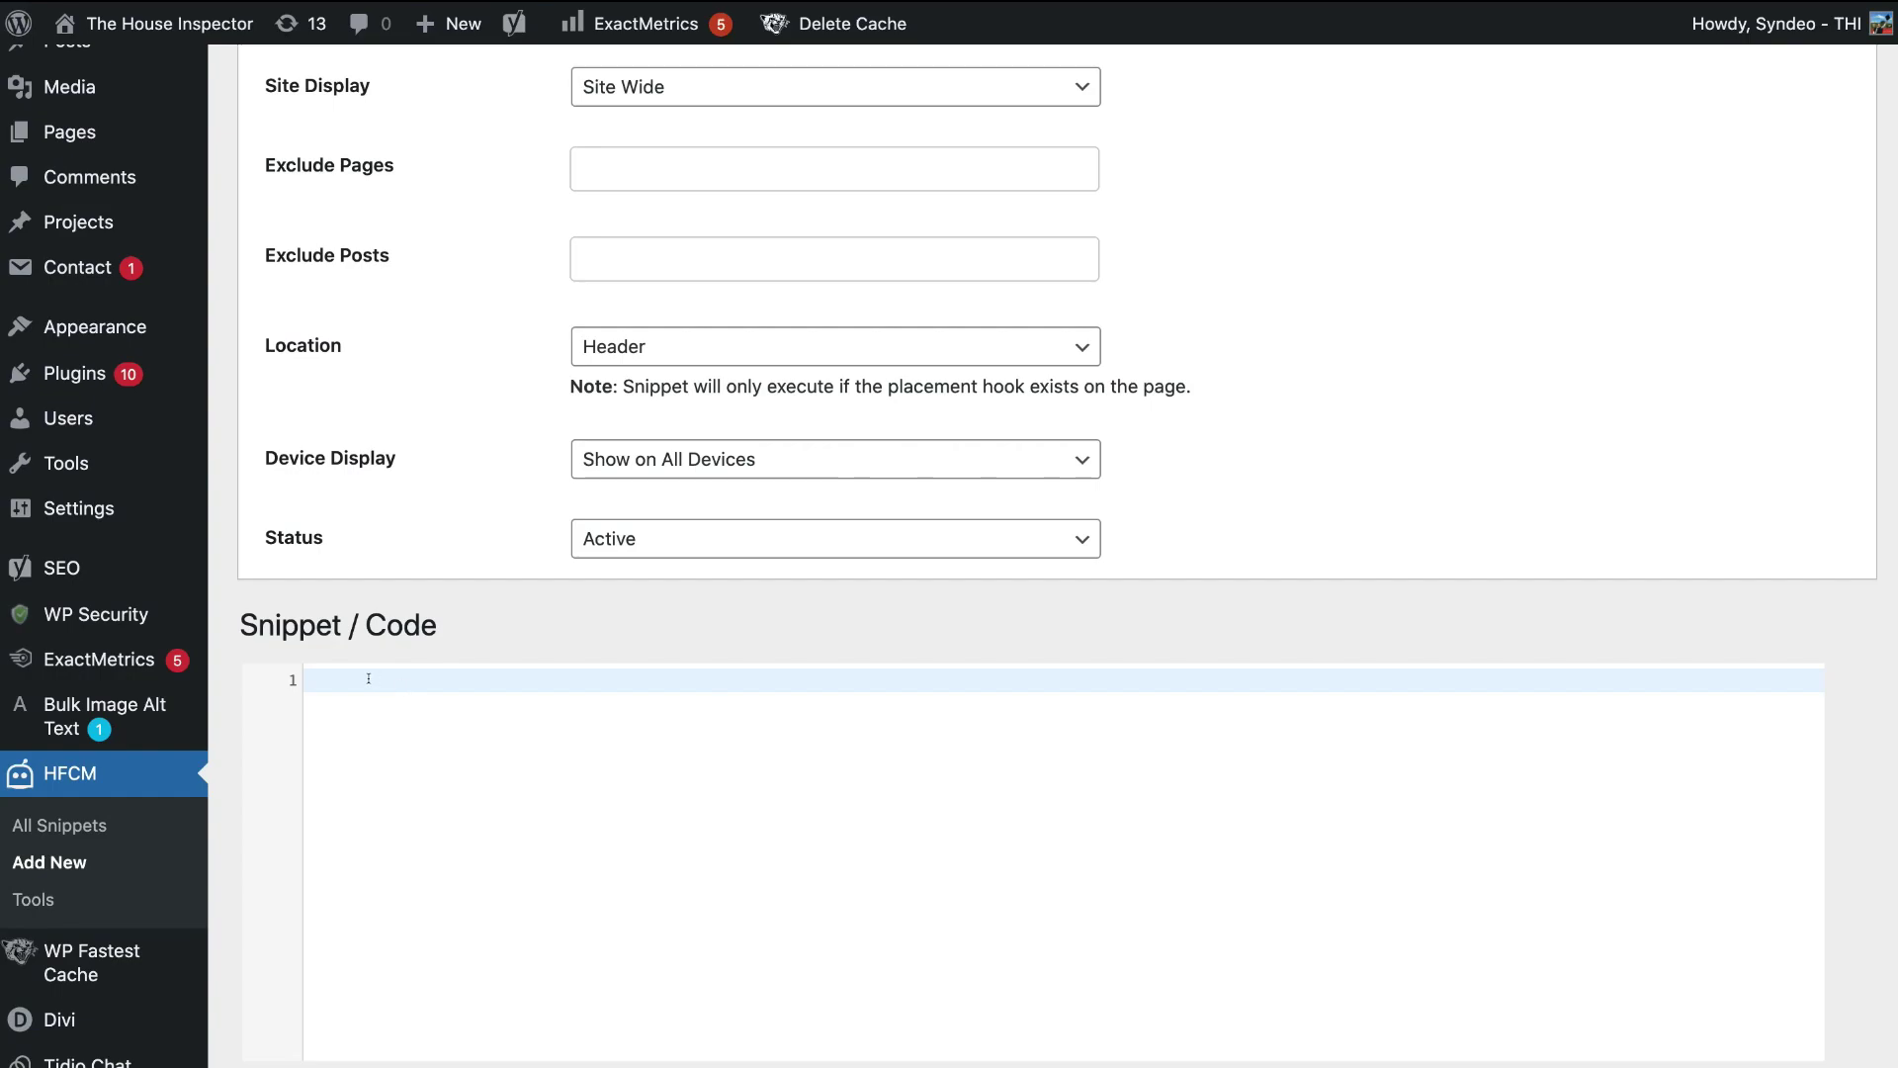
right_click(371, 680)
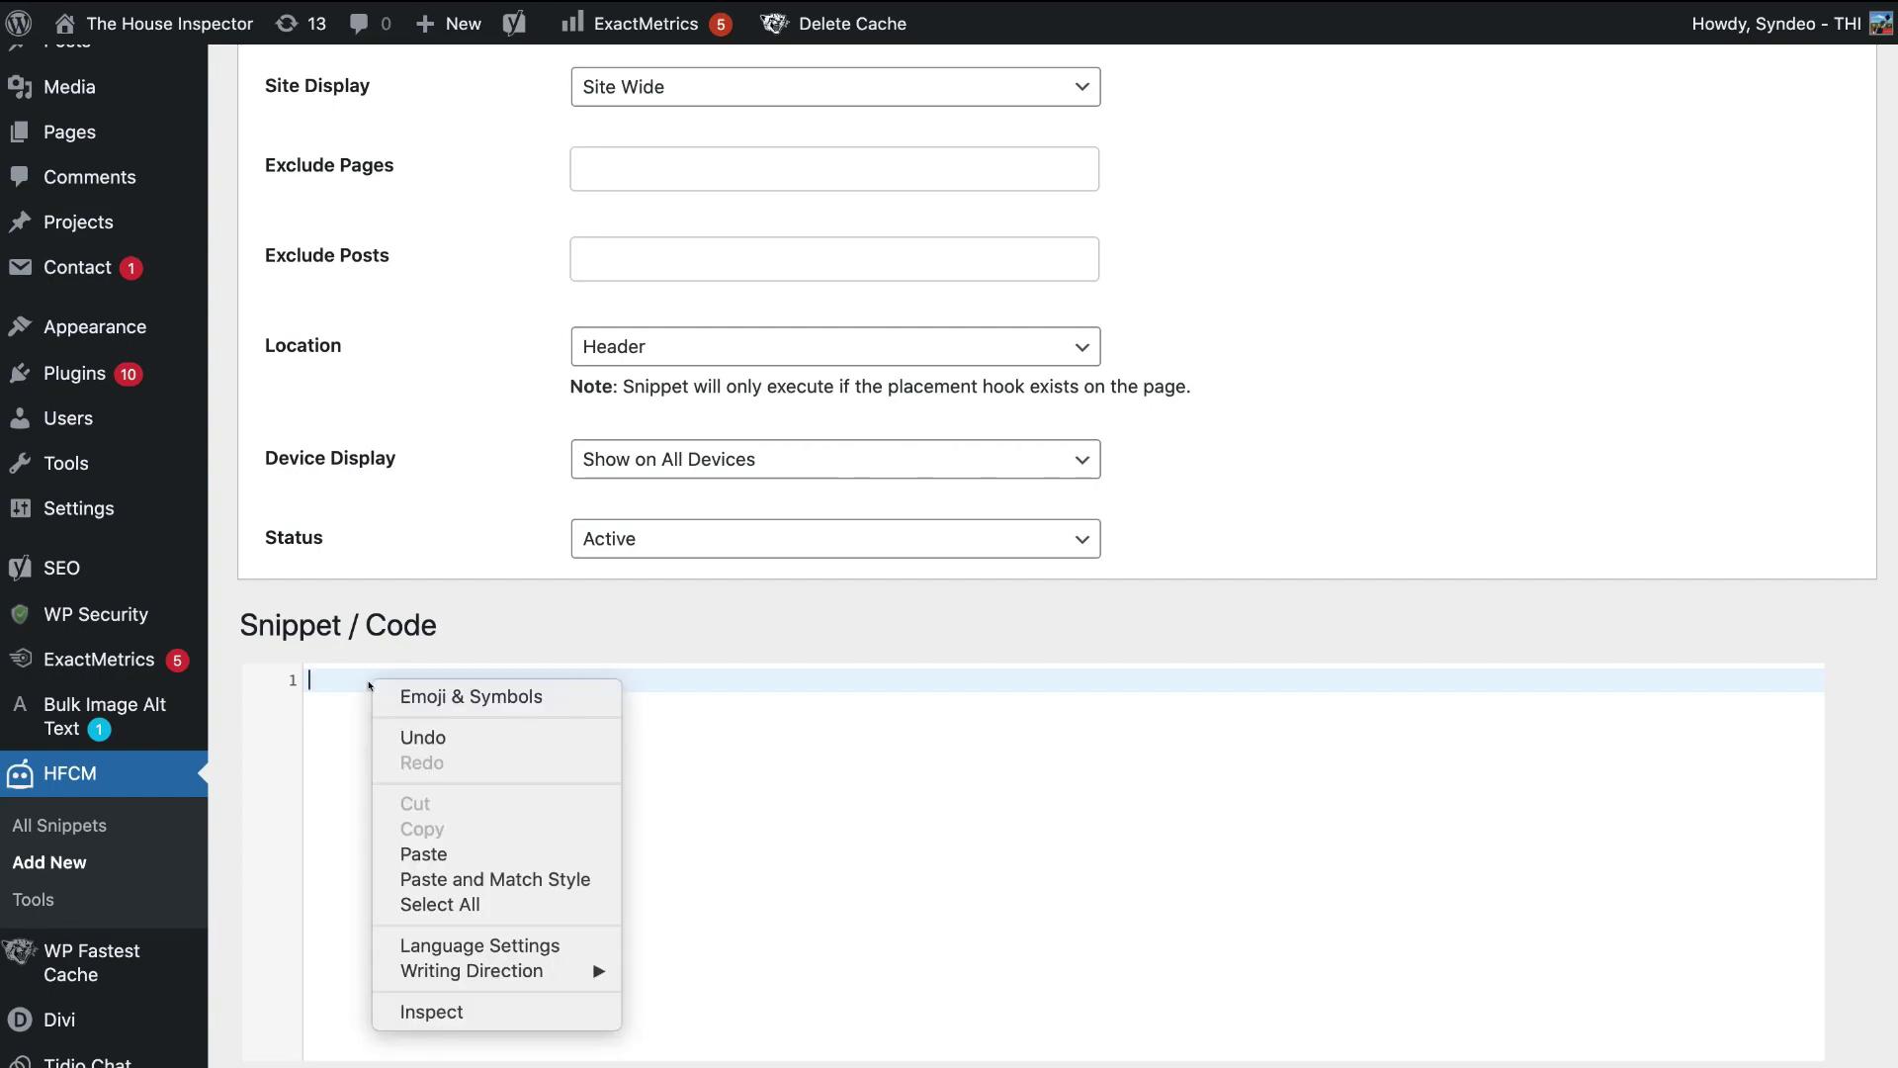
left_click(428, 854)
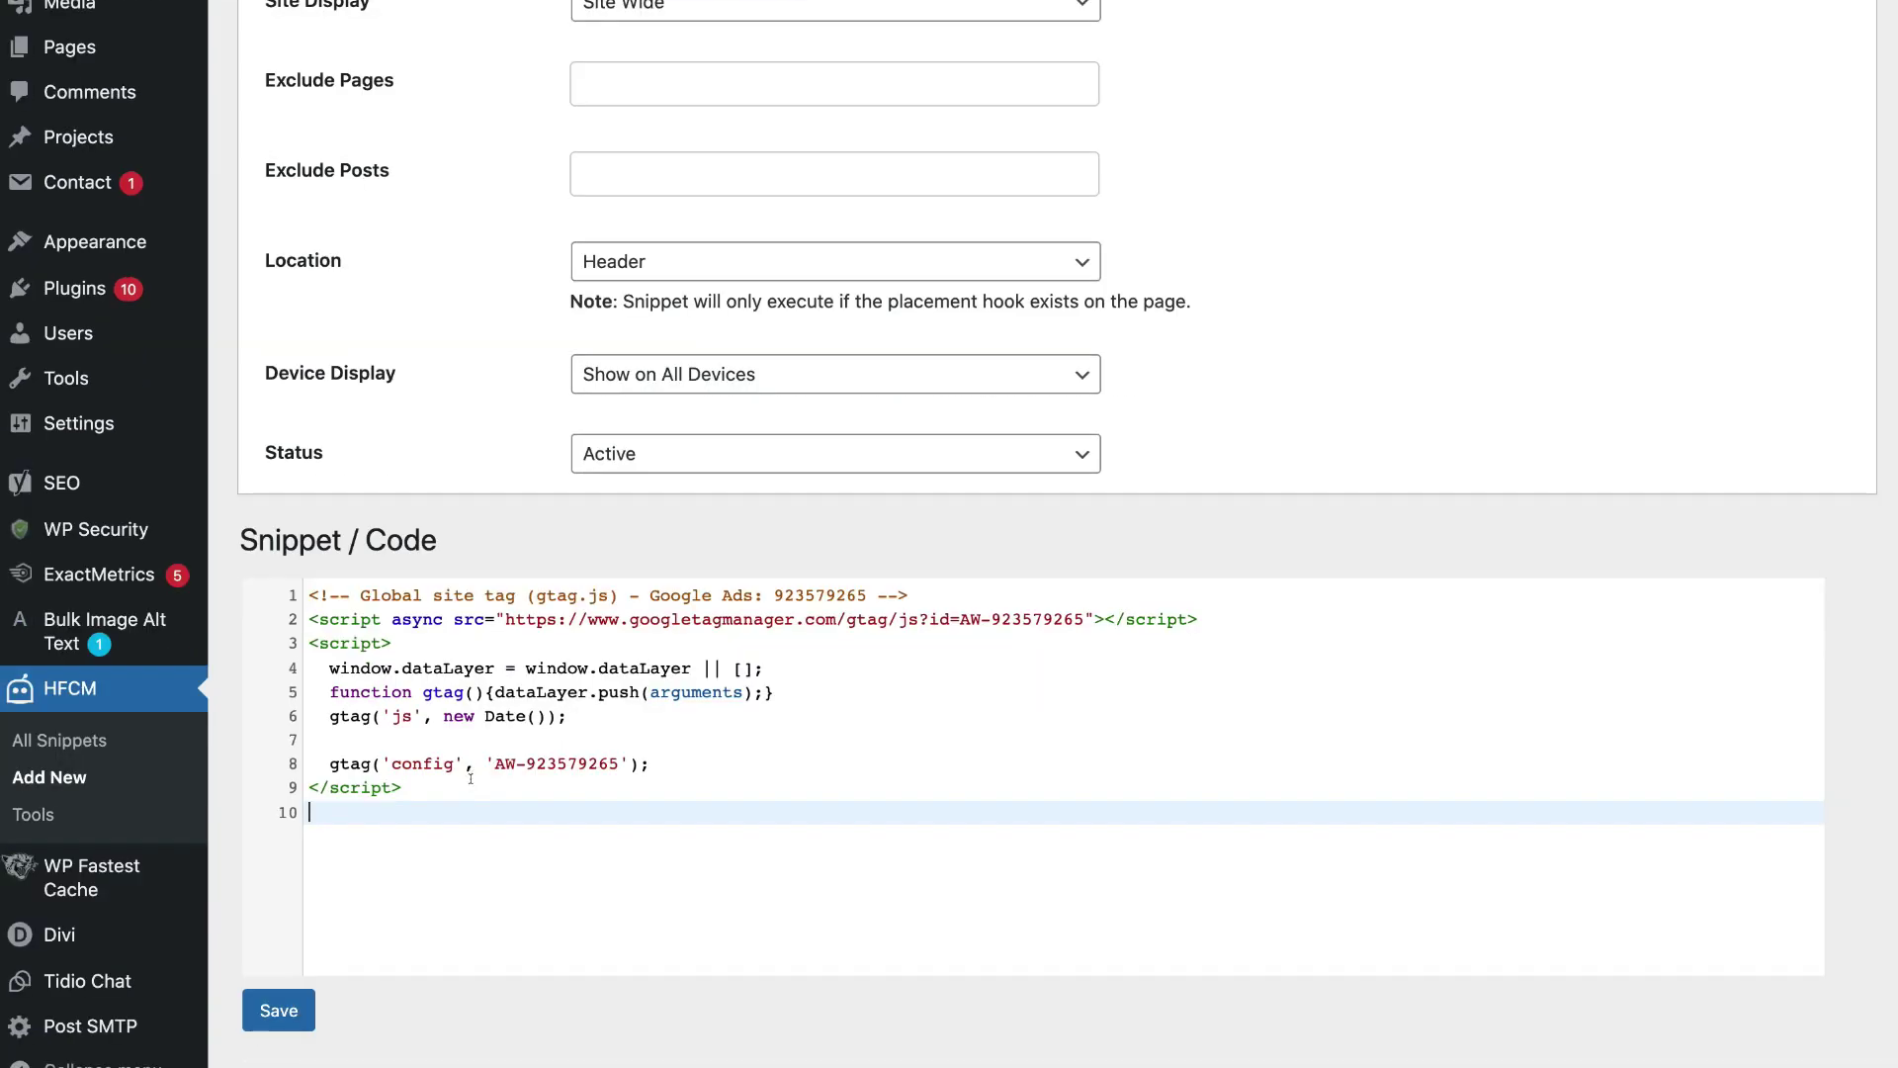
left_click(278, 1008)
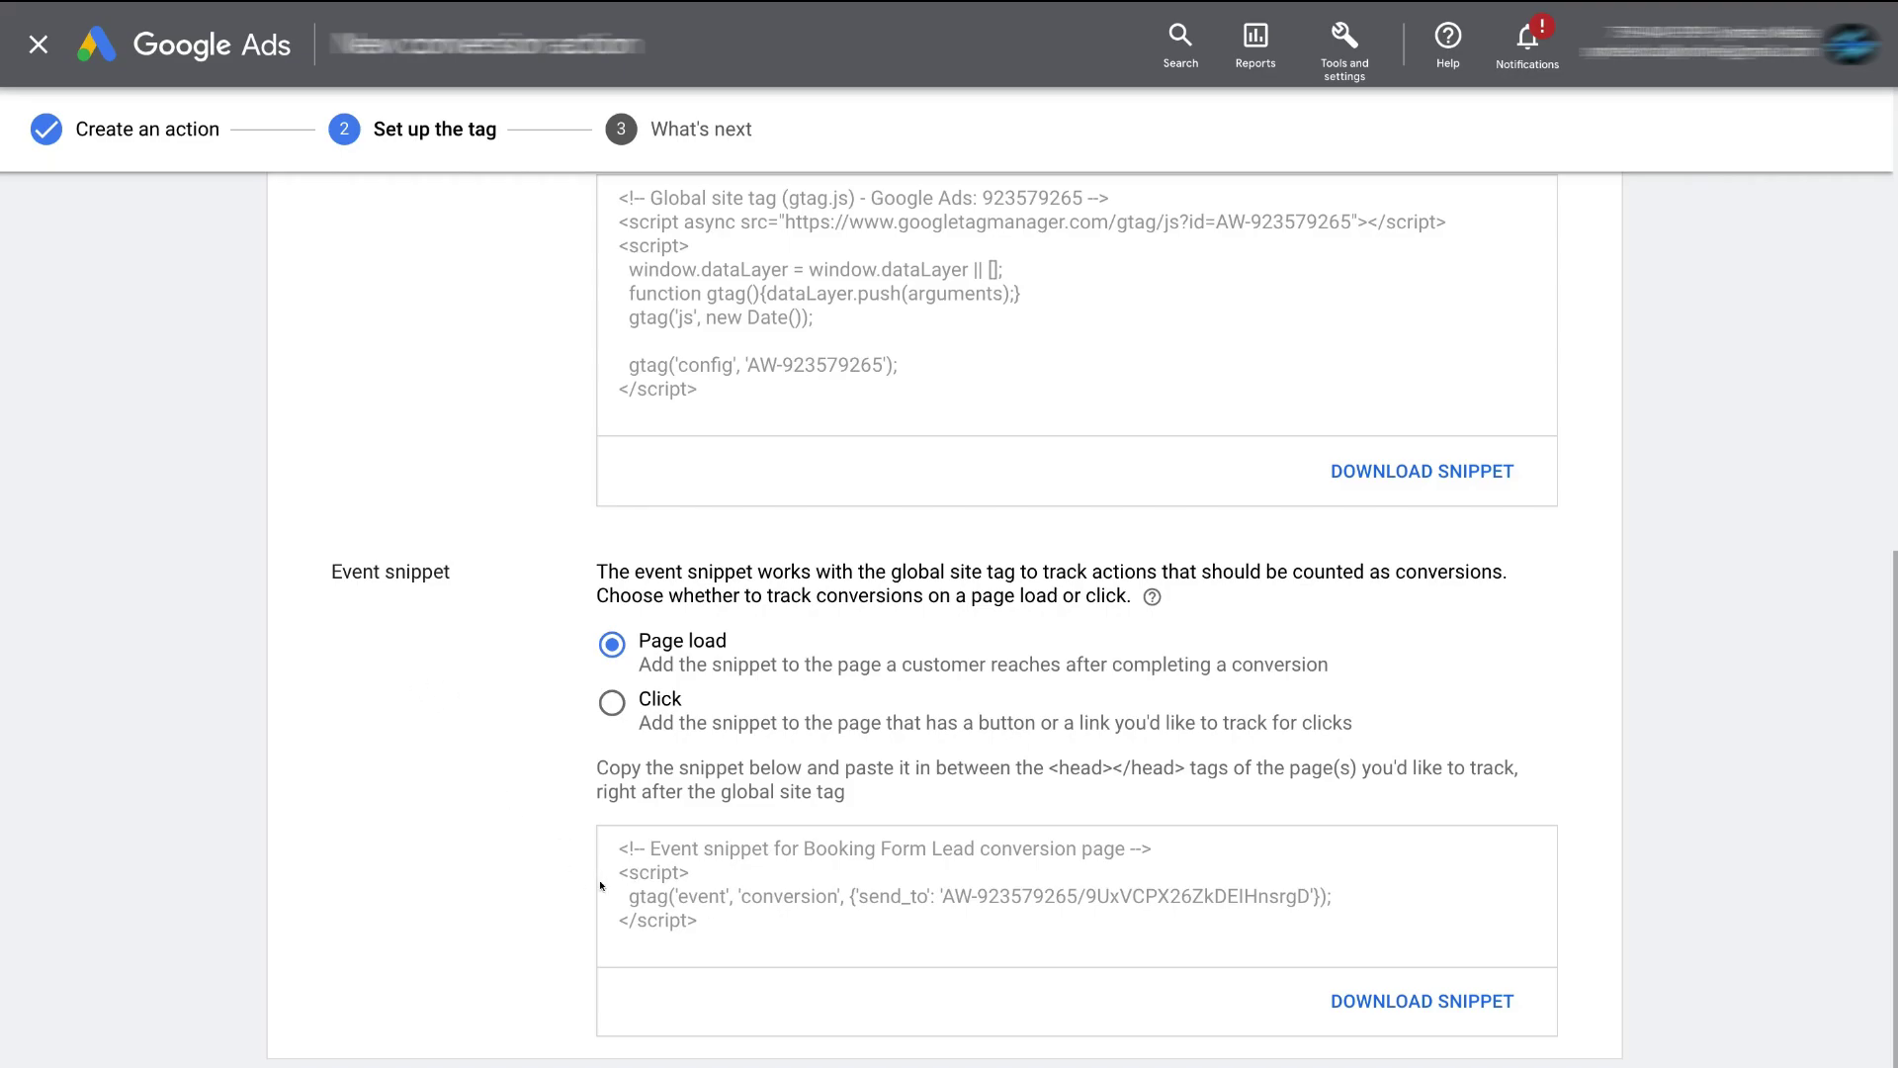
- Switch to Google Ads and copy the entire event snippet code for the Booking Form Lead conversion page
left_click_drag(714, 906, 612, 840)
right_click(660, 866)
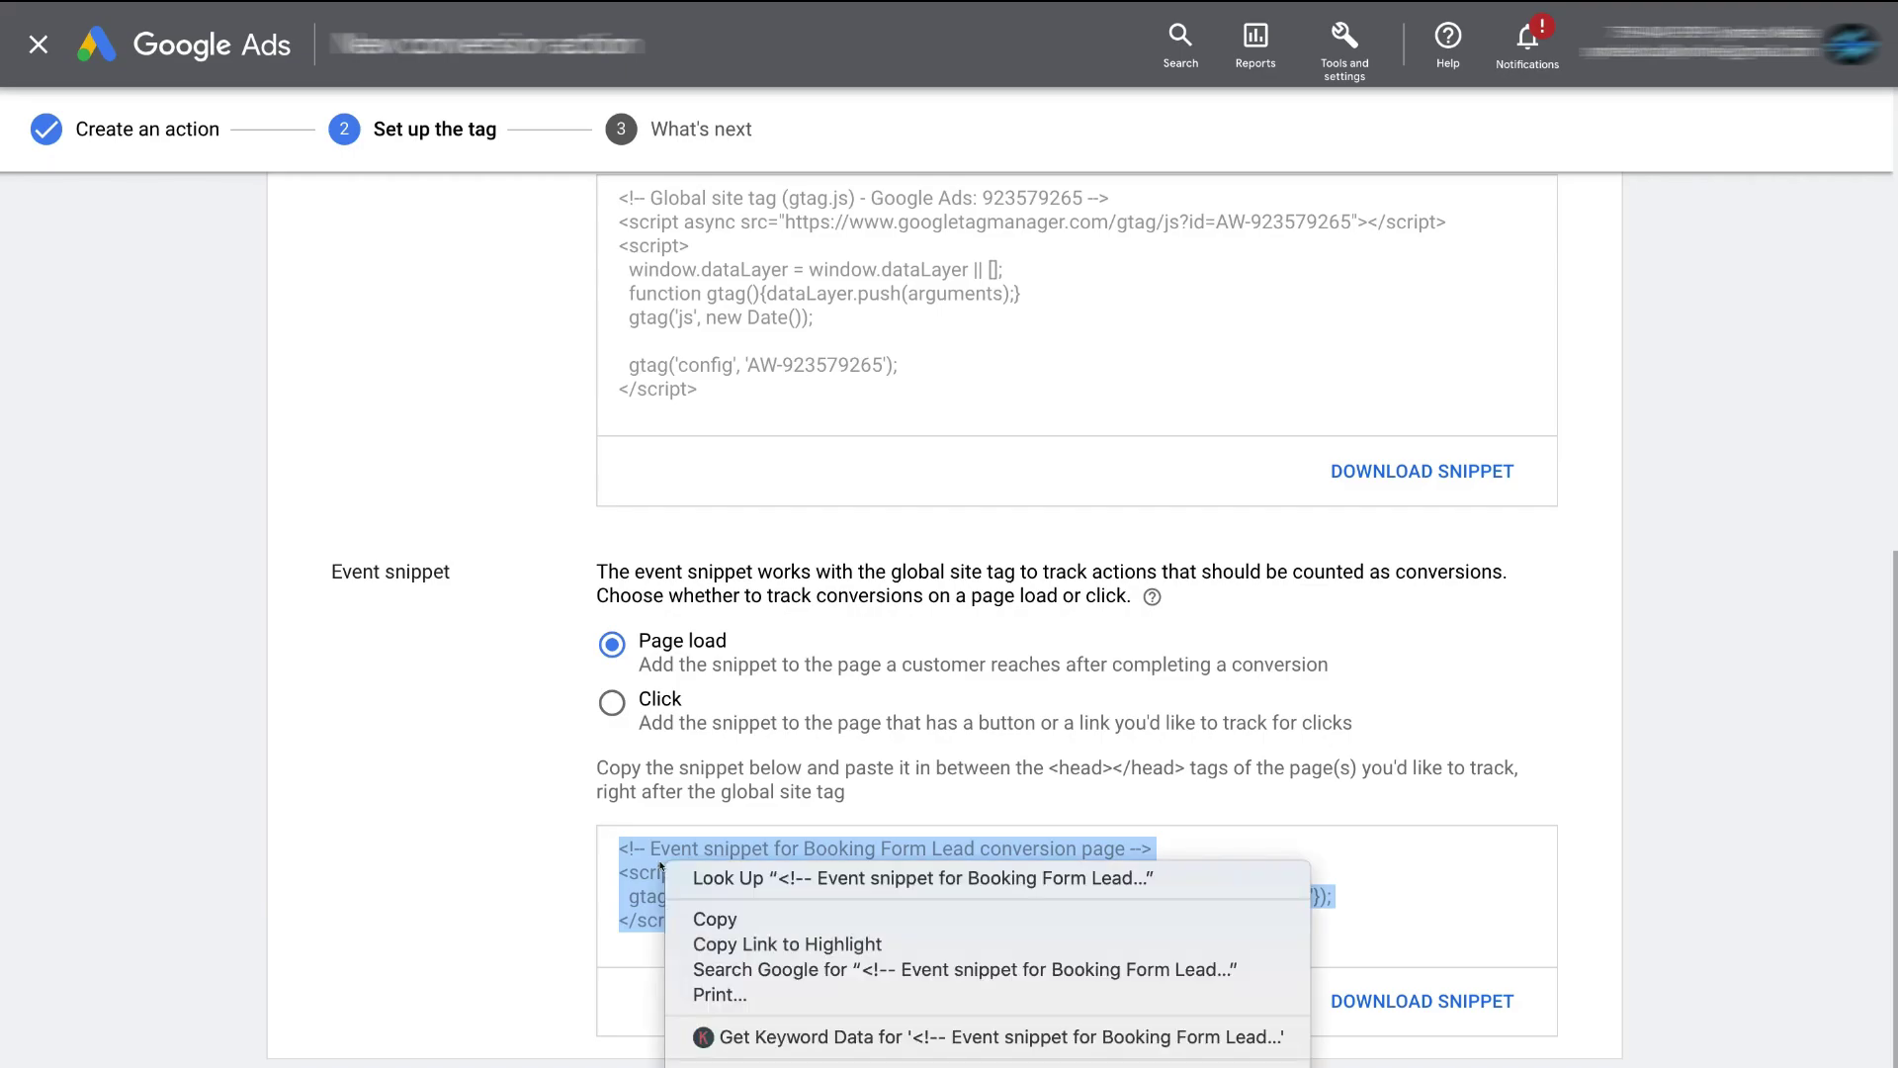
left_click(772, 916)
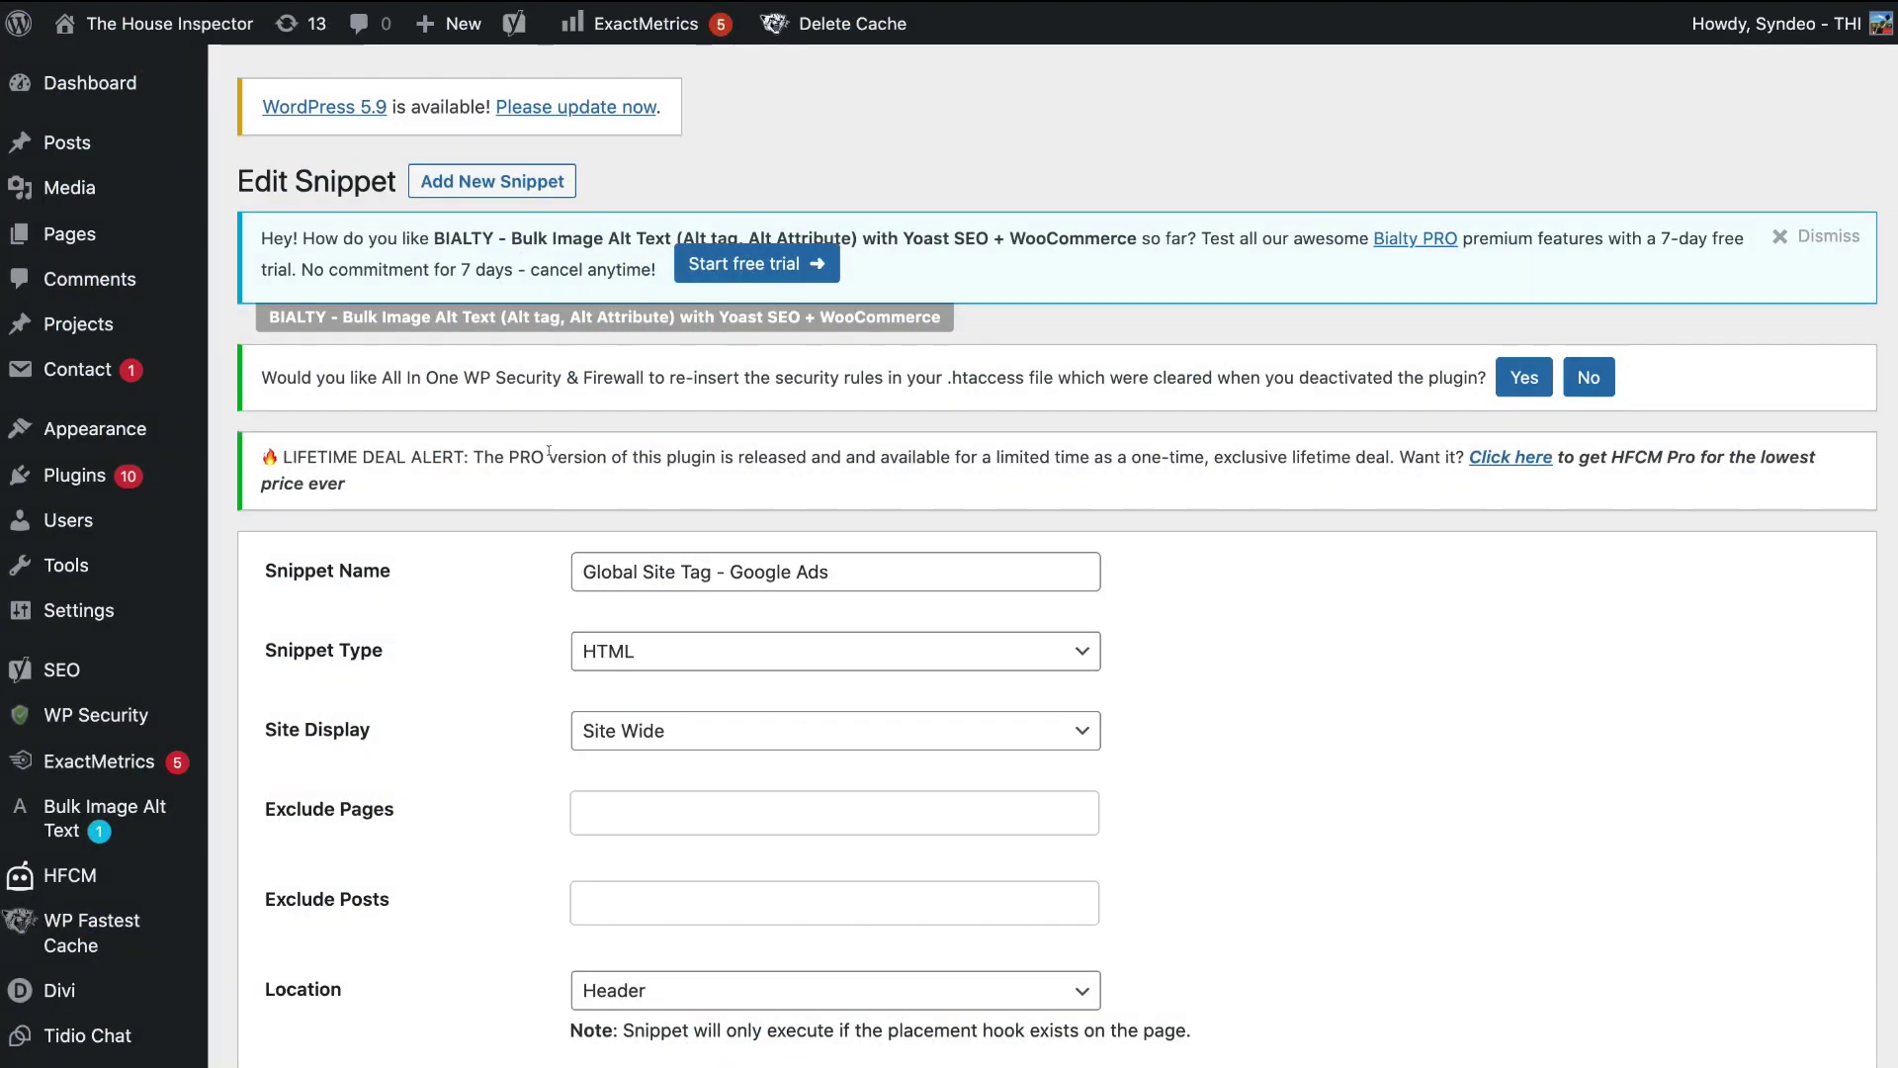
- Back in WordPress, add another new snippet named "Event Snippet - Google Ads (Booking Form Conversions)"
left_click(462, 181)
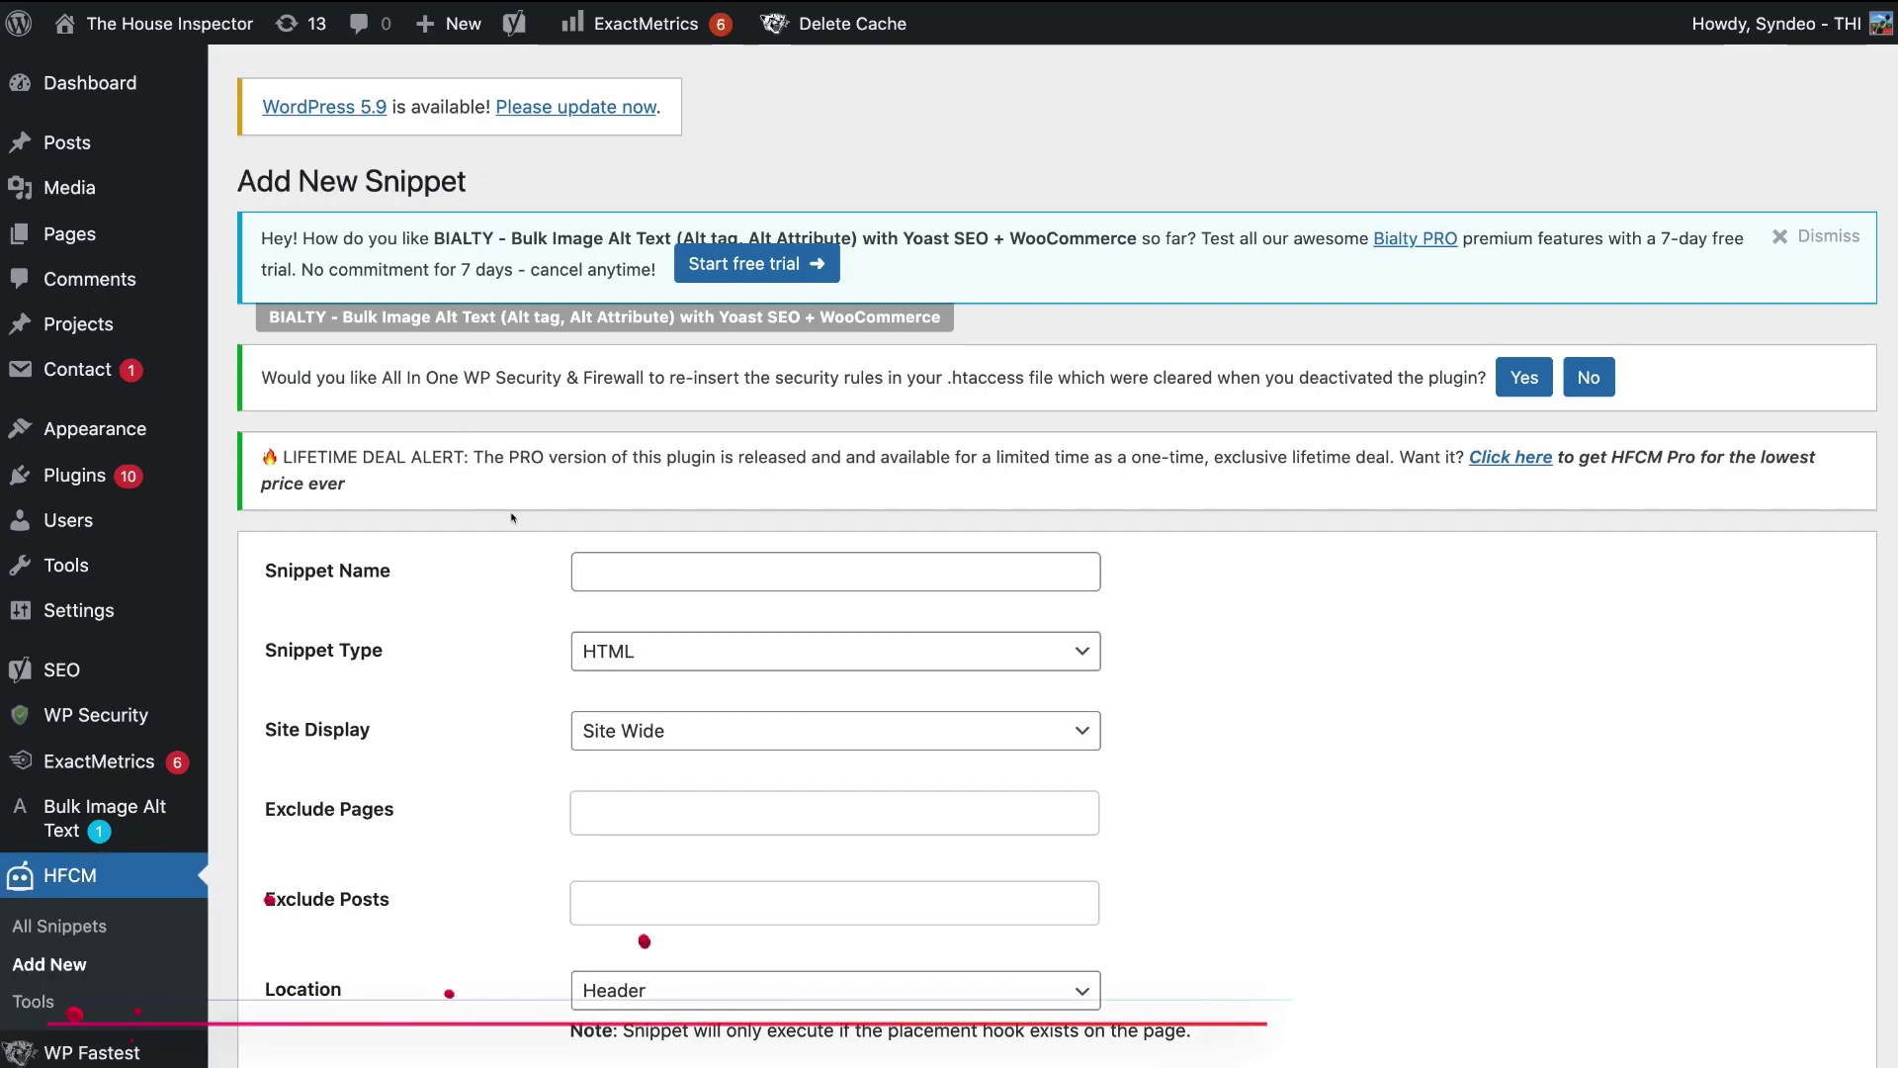
left_click(593, 557)
type("Event Snippet - Google Ads")
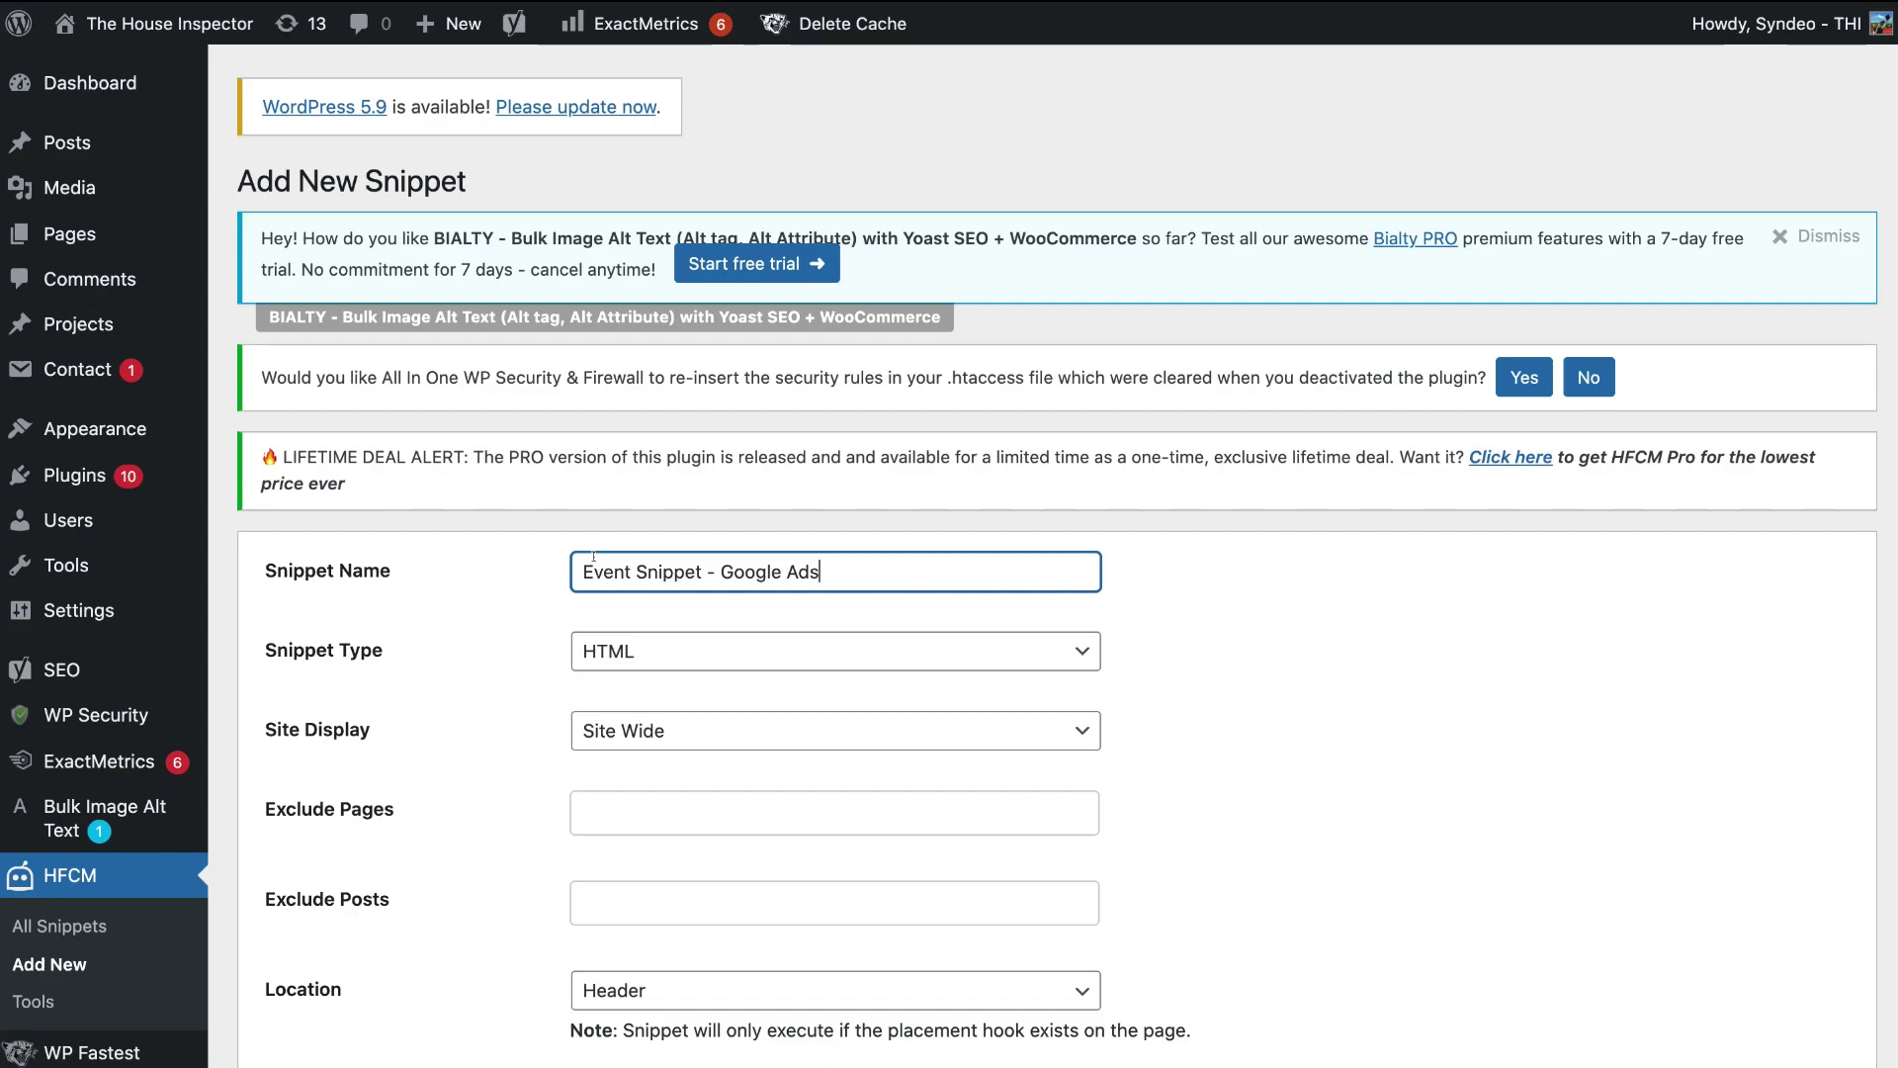
type(" (Booking Form Conversions)")
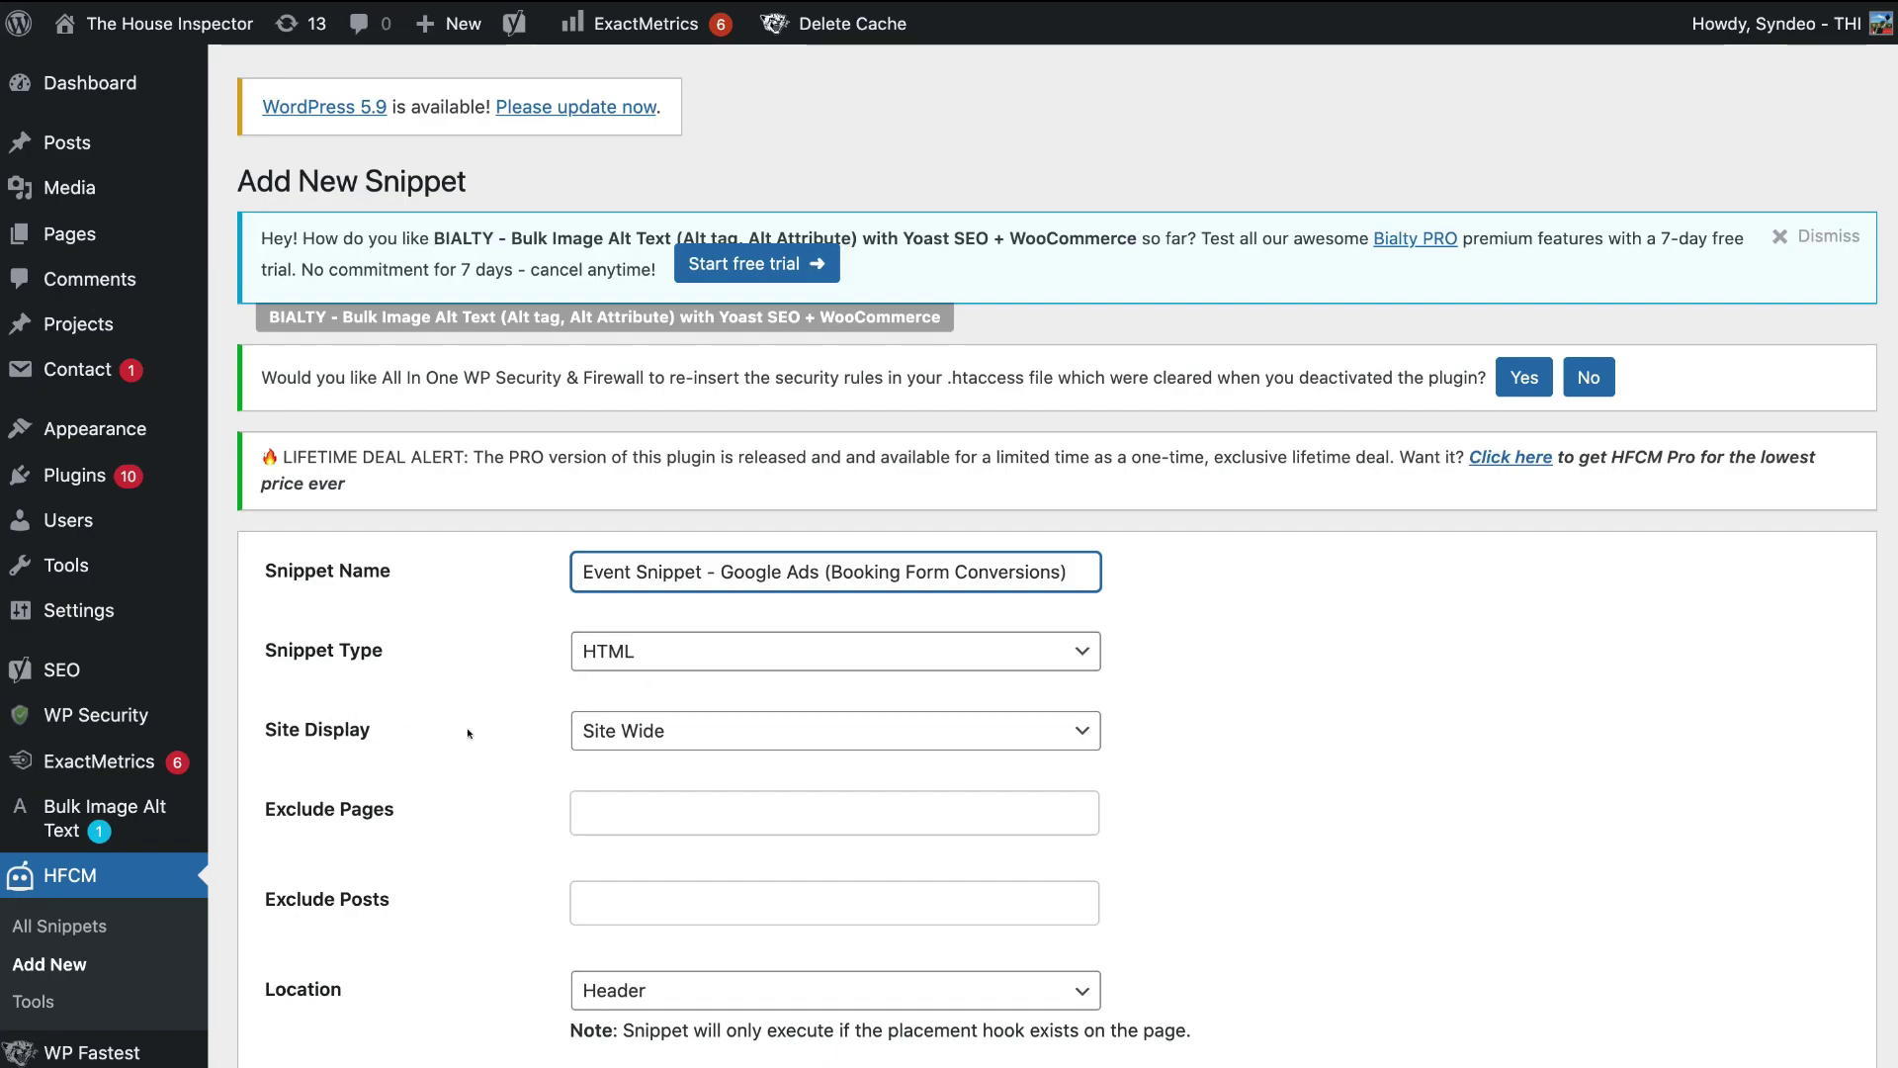
- Limit the event snippet's site display to the specific page "Thank you" and set its location to Before Content
left_click(702, 732)
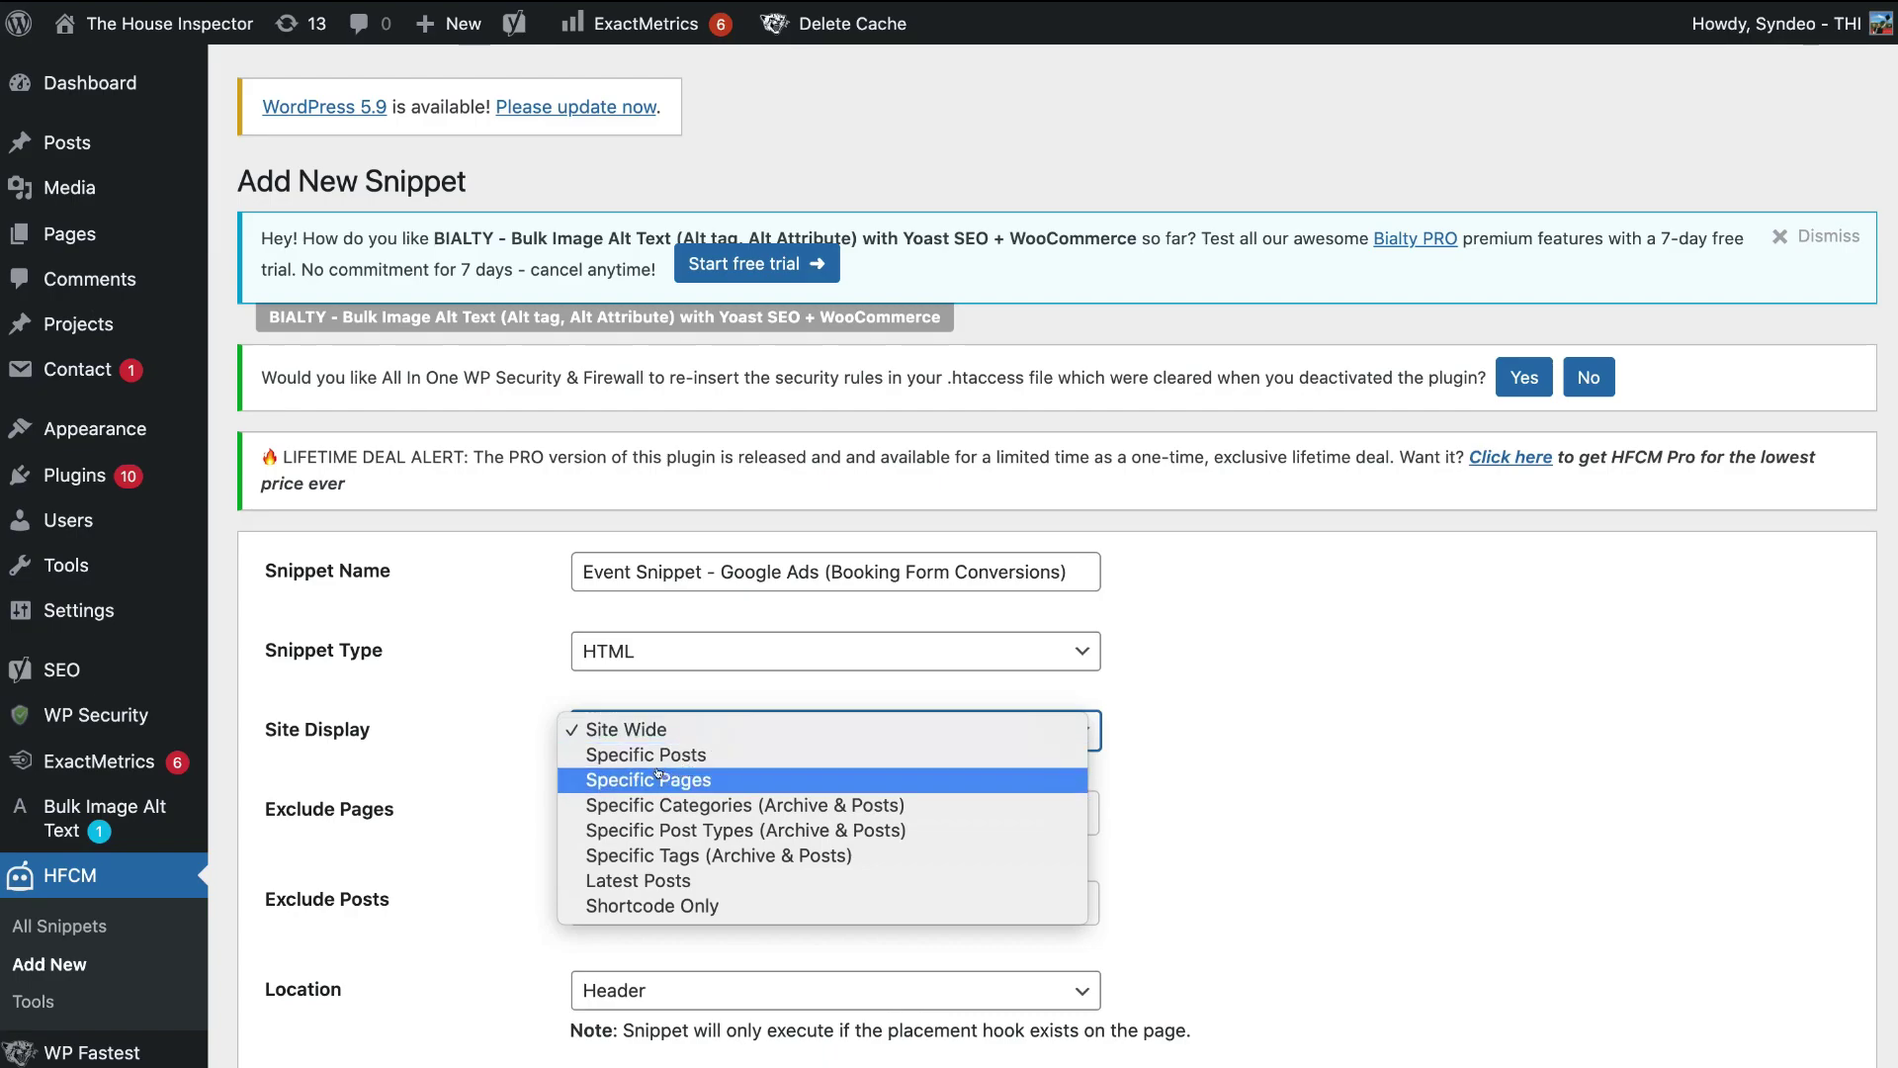
left_click(719, 779)
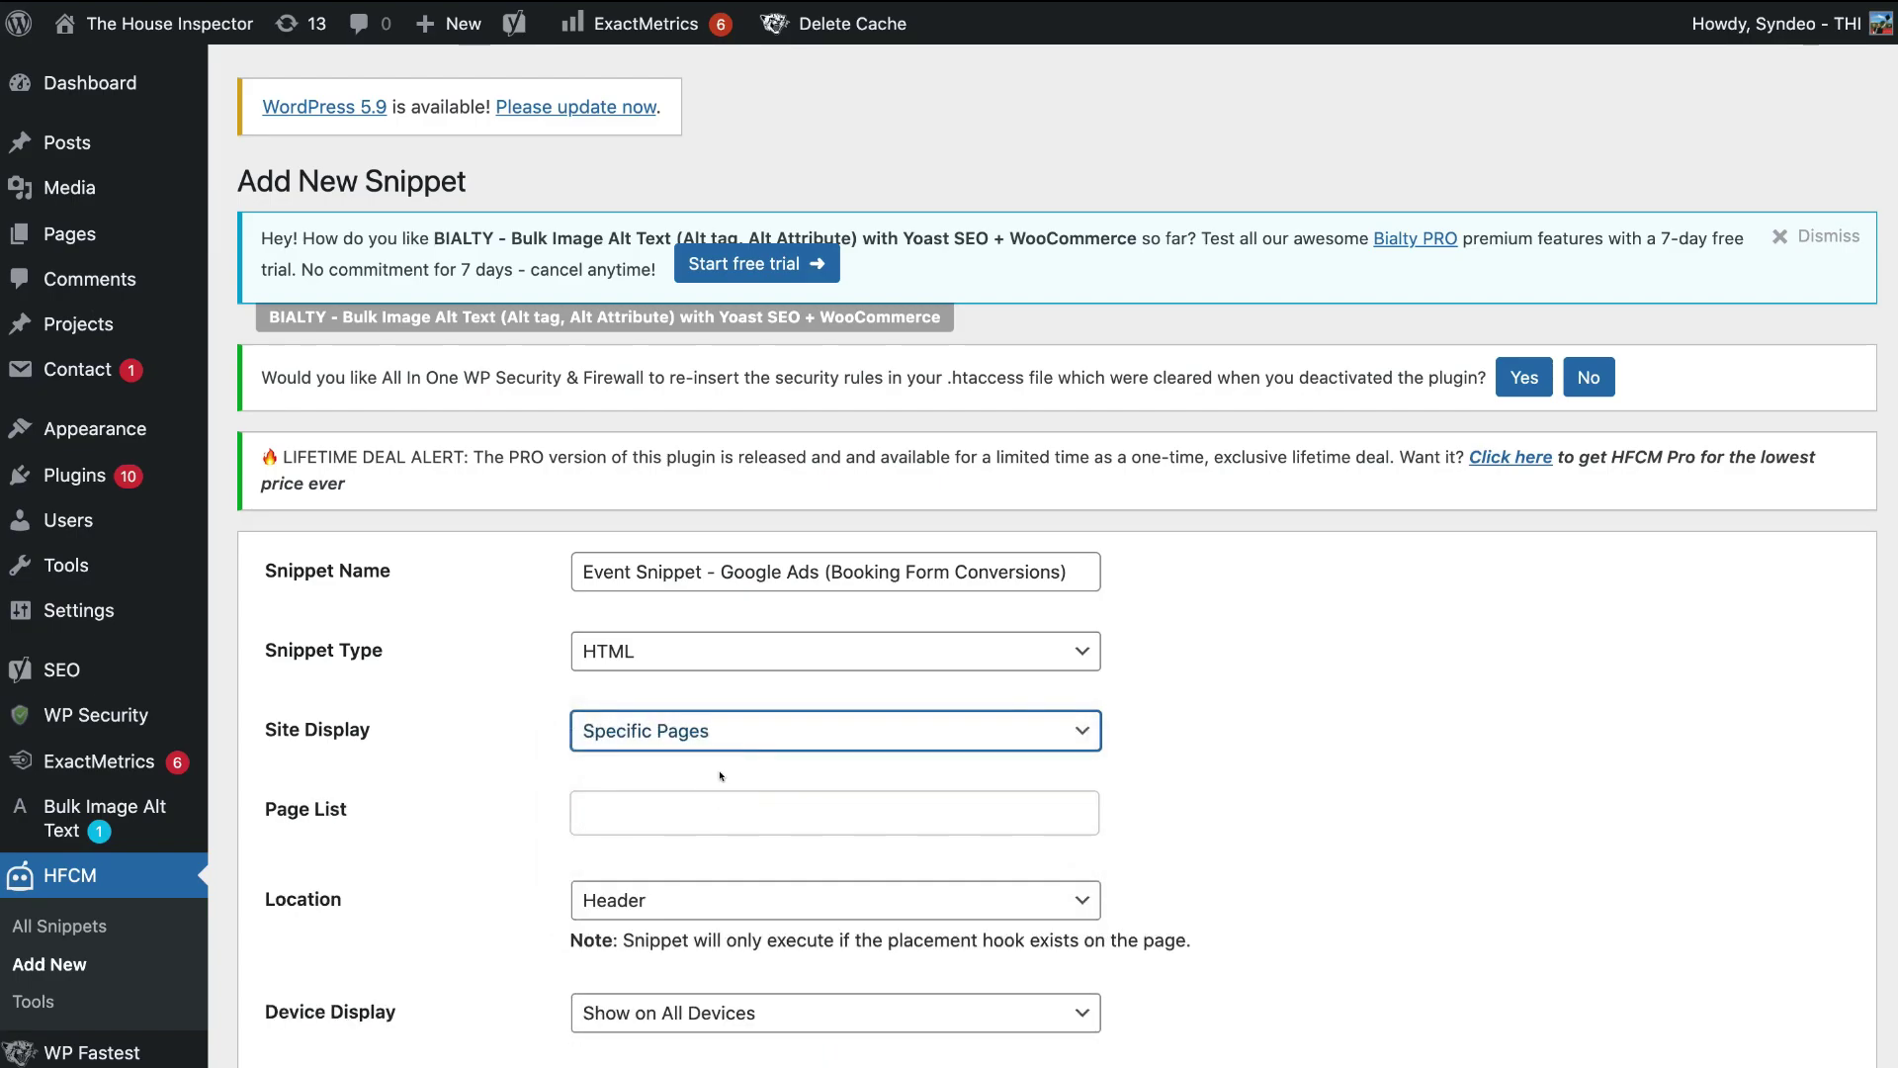
left_click(611, 791)
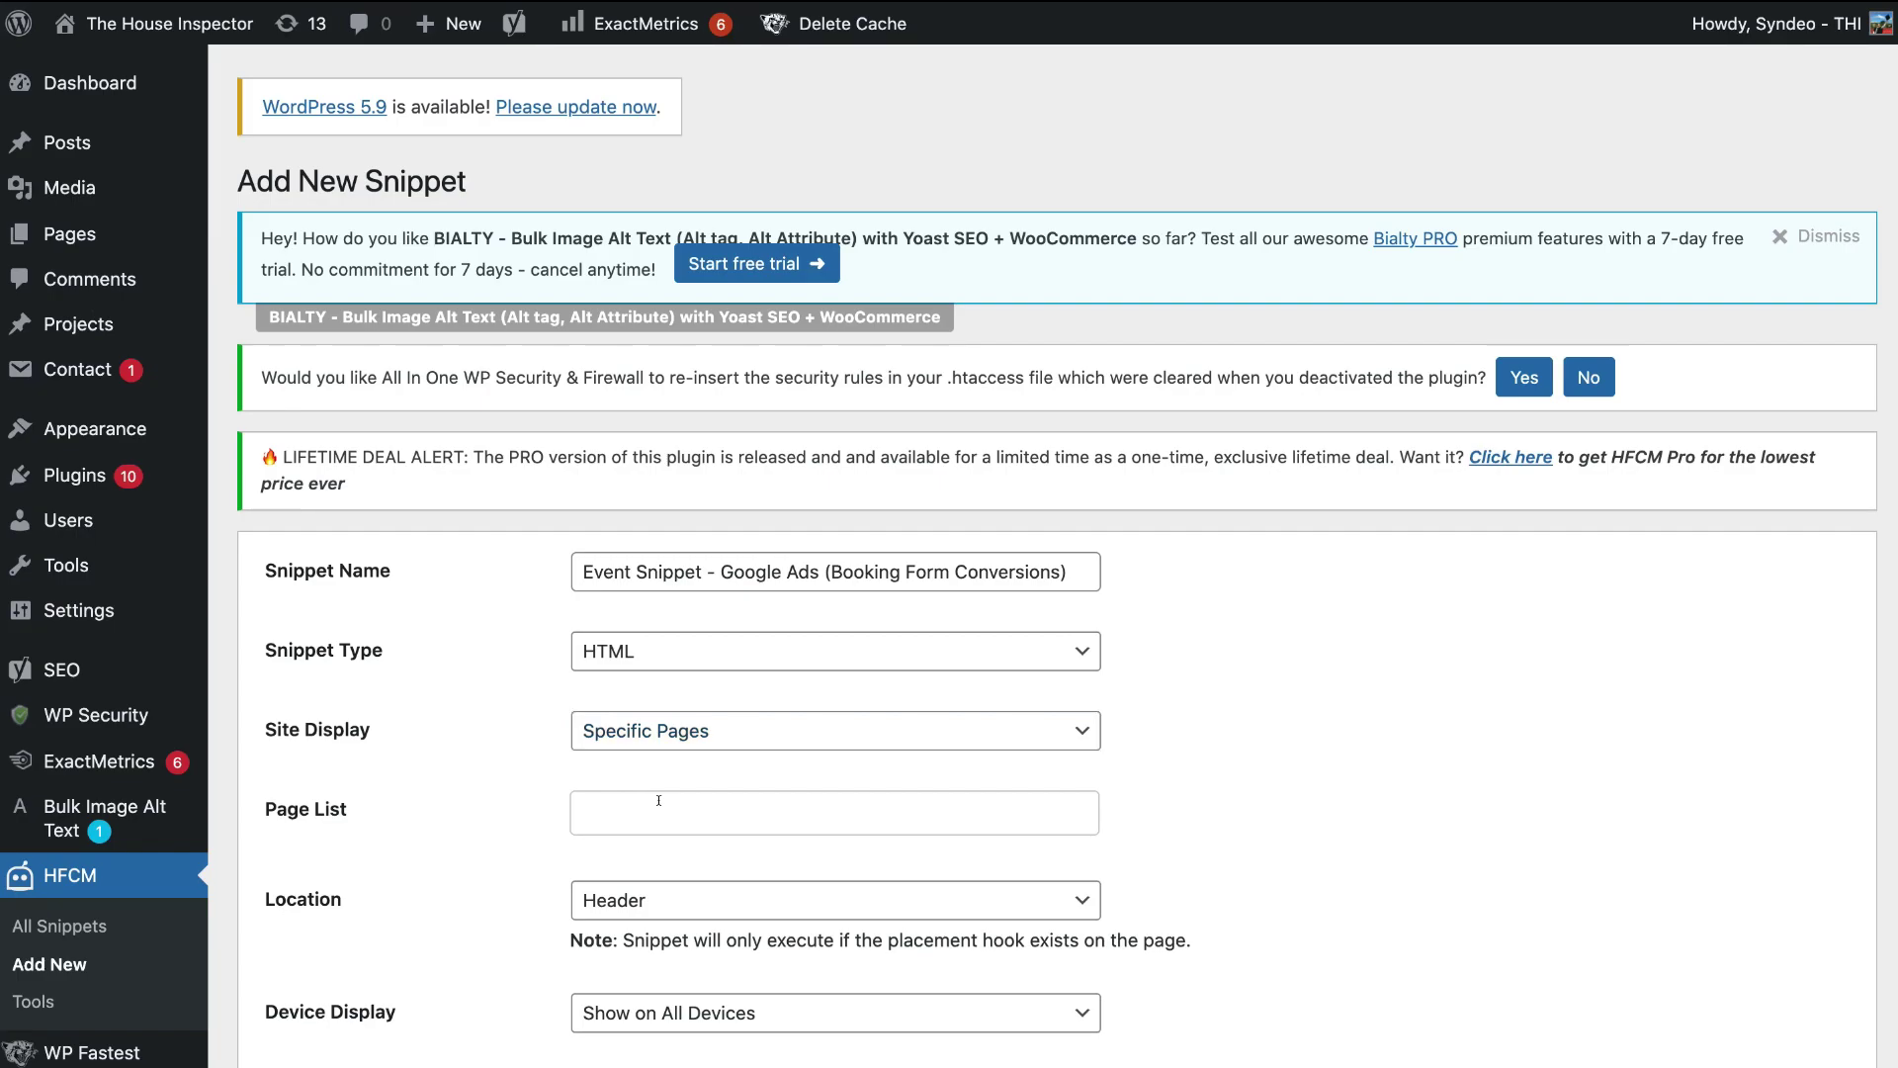
scroll(633, 821, "down", 1)
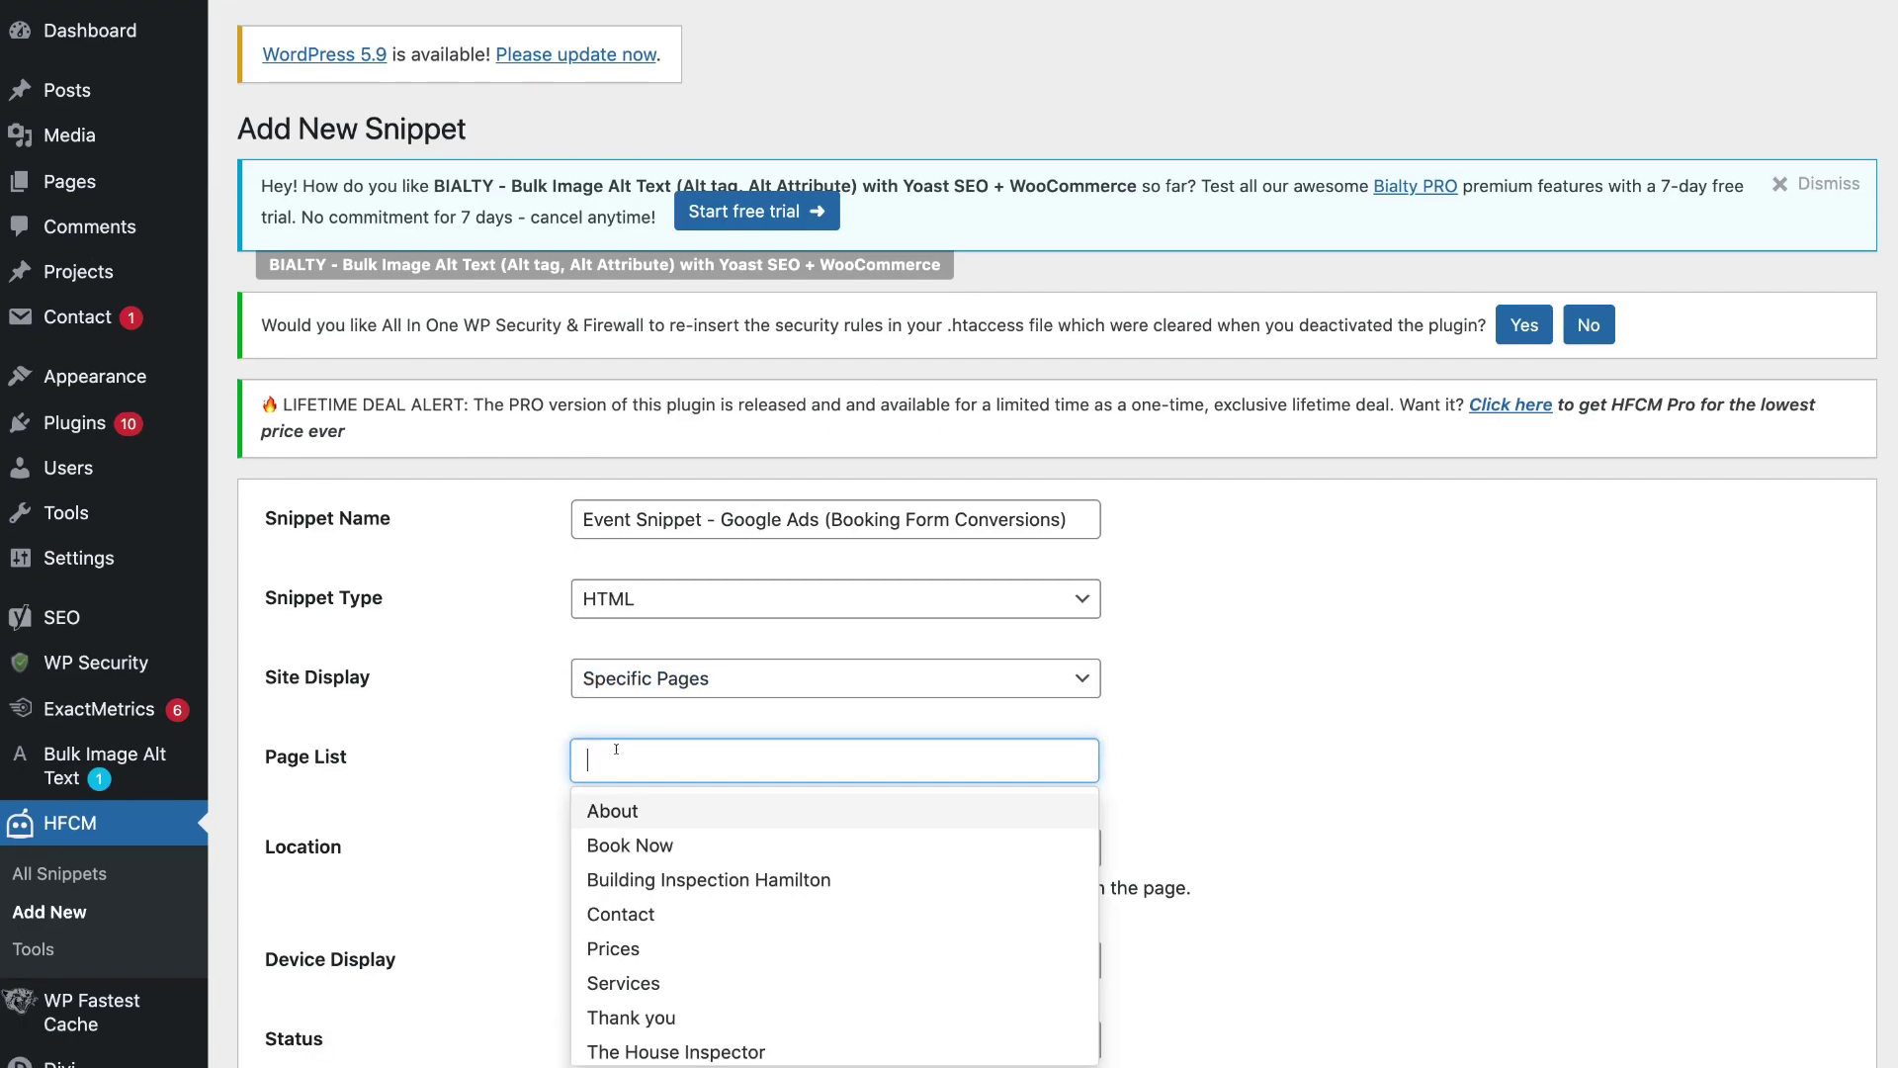
left_click(696, 1009)
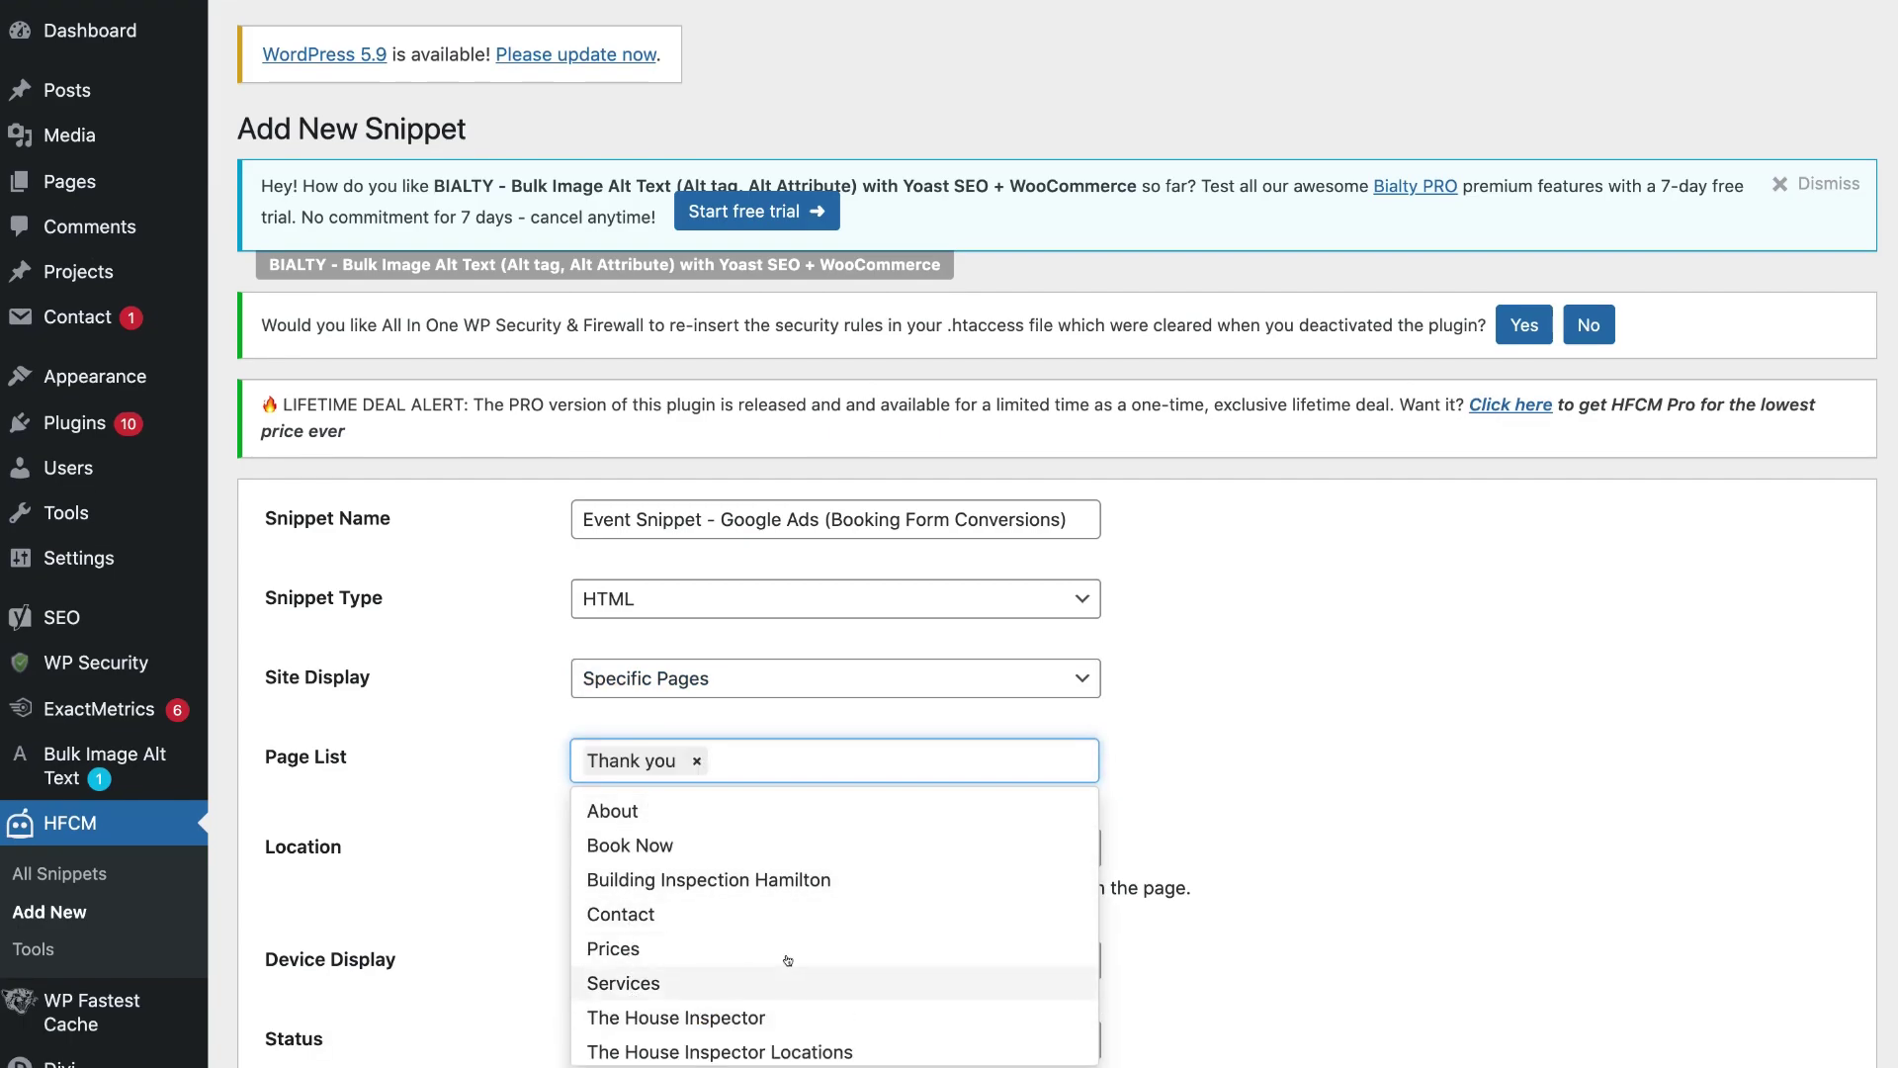
left_click(1154, 813)
scroll(1174, 841, "up", 1)
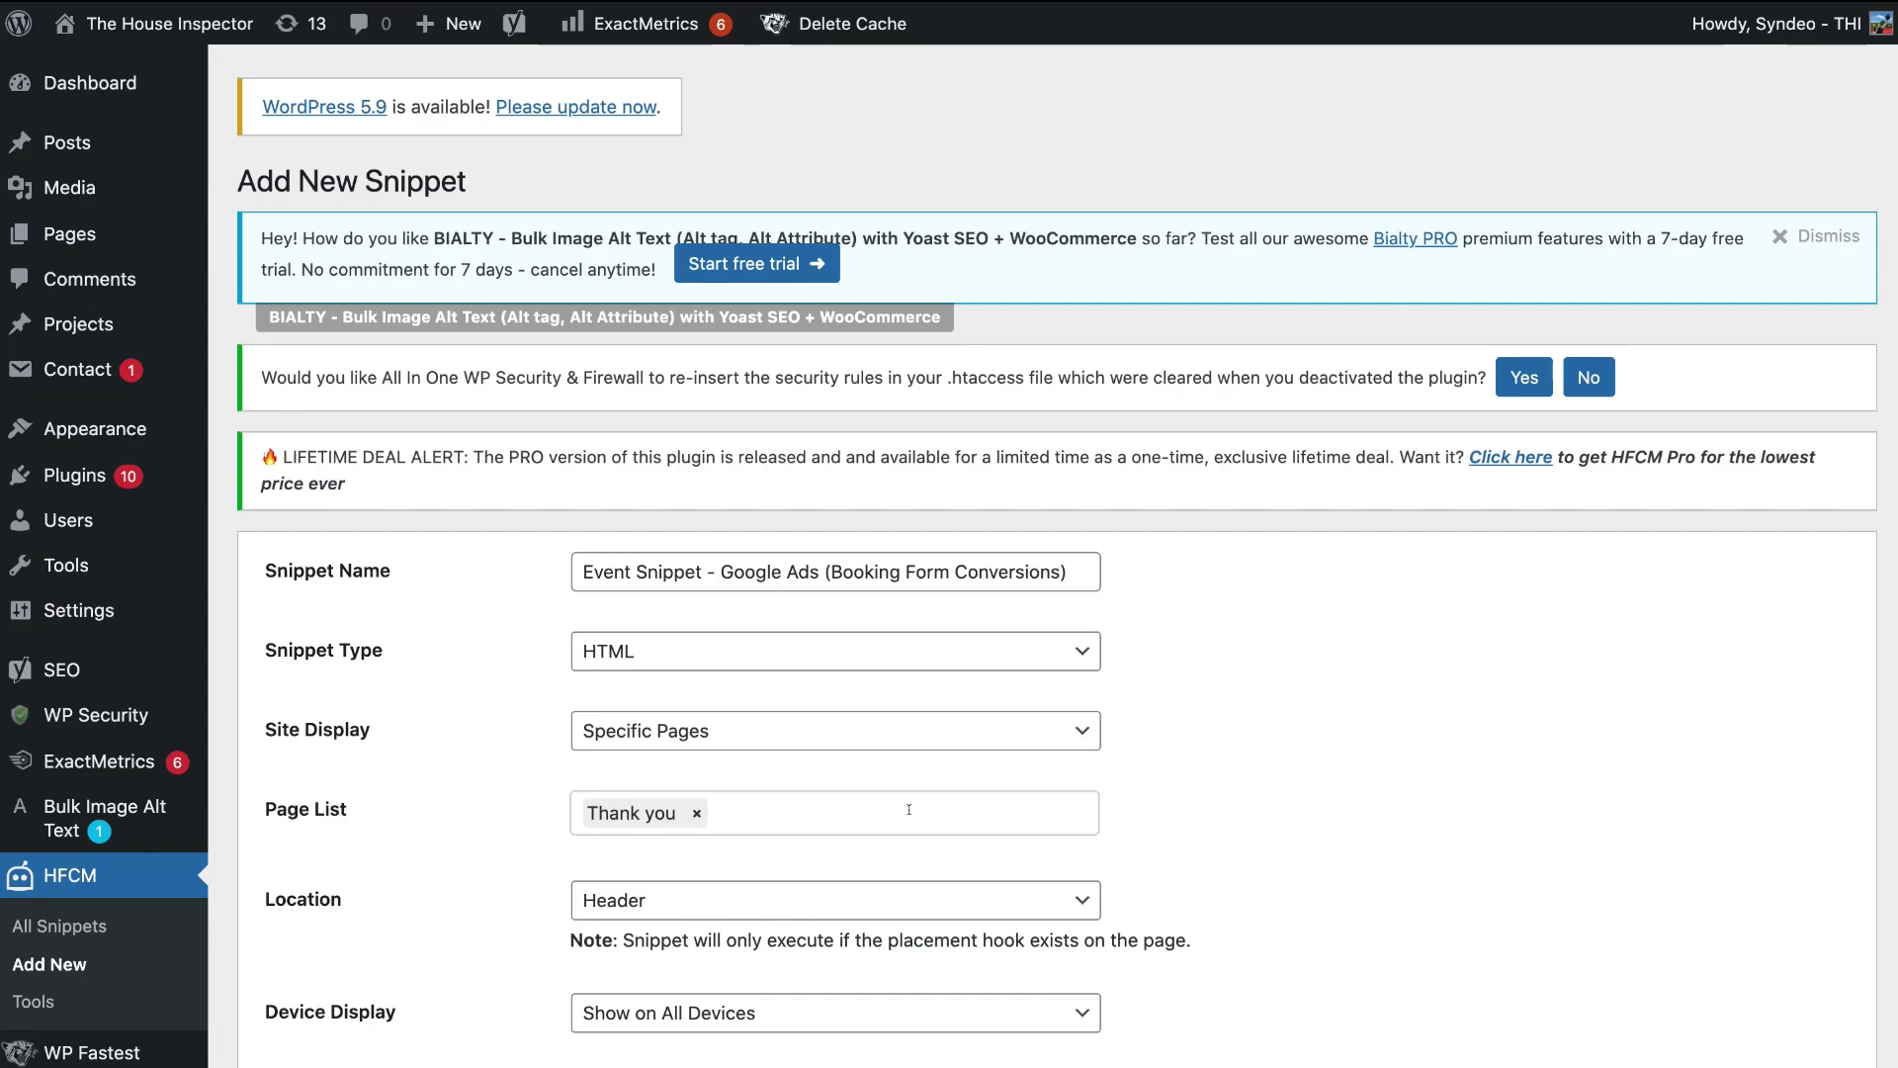
left_click(858, 896)
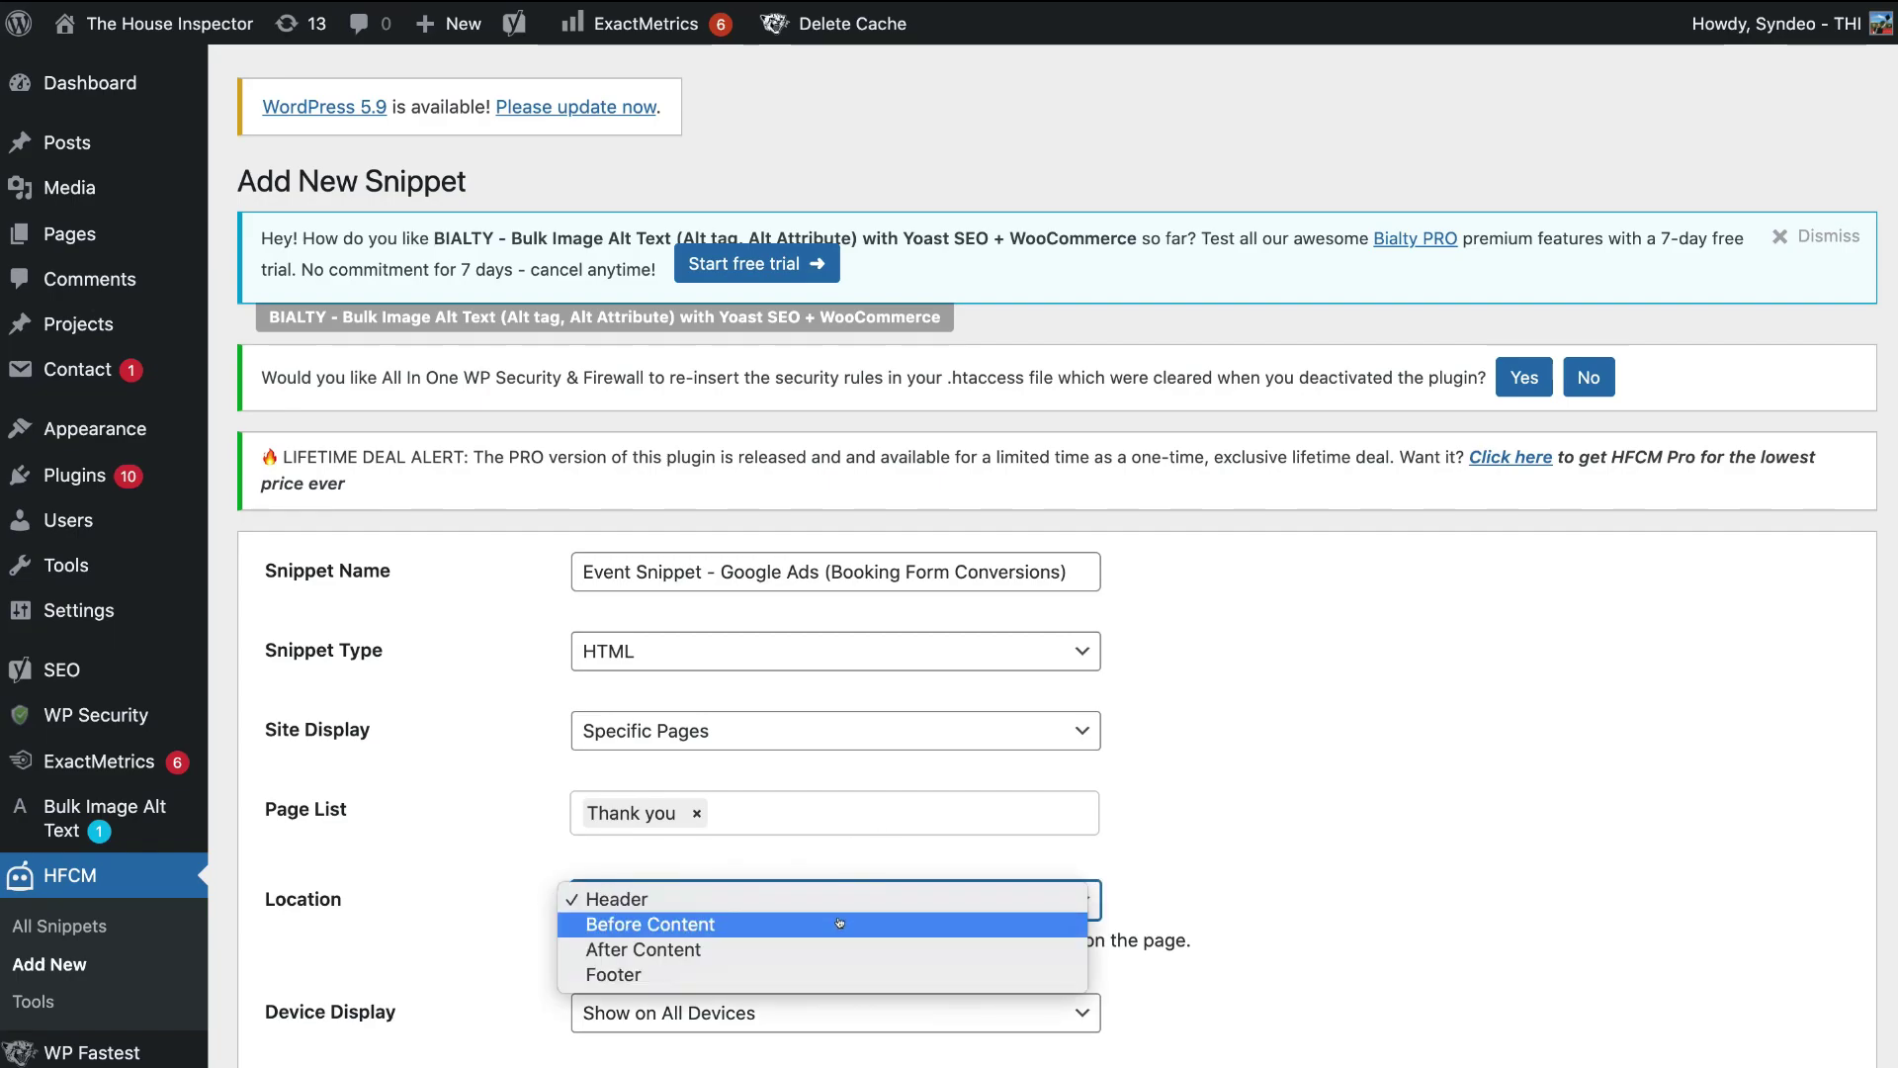
left_click(839, 922)
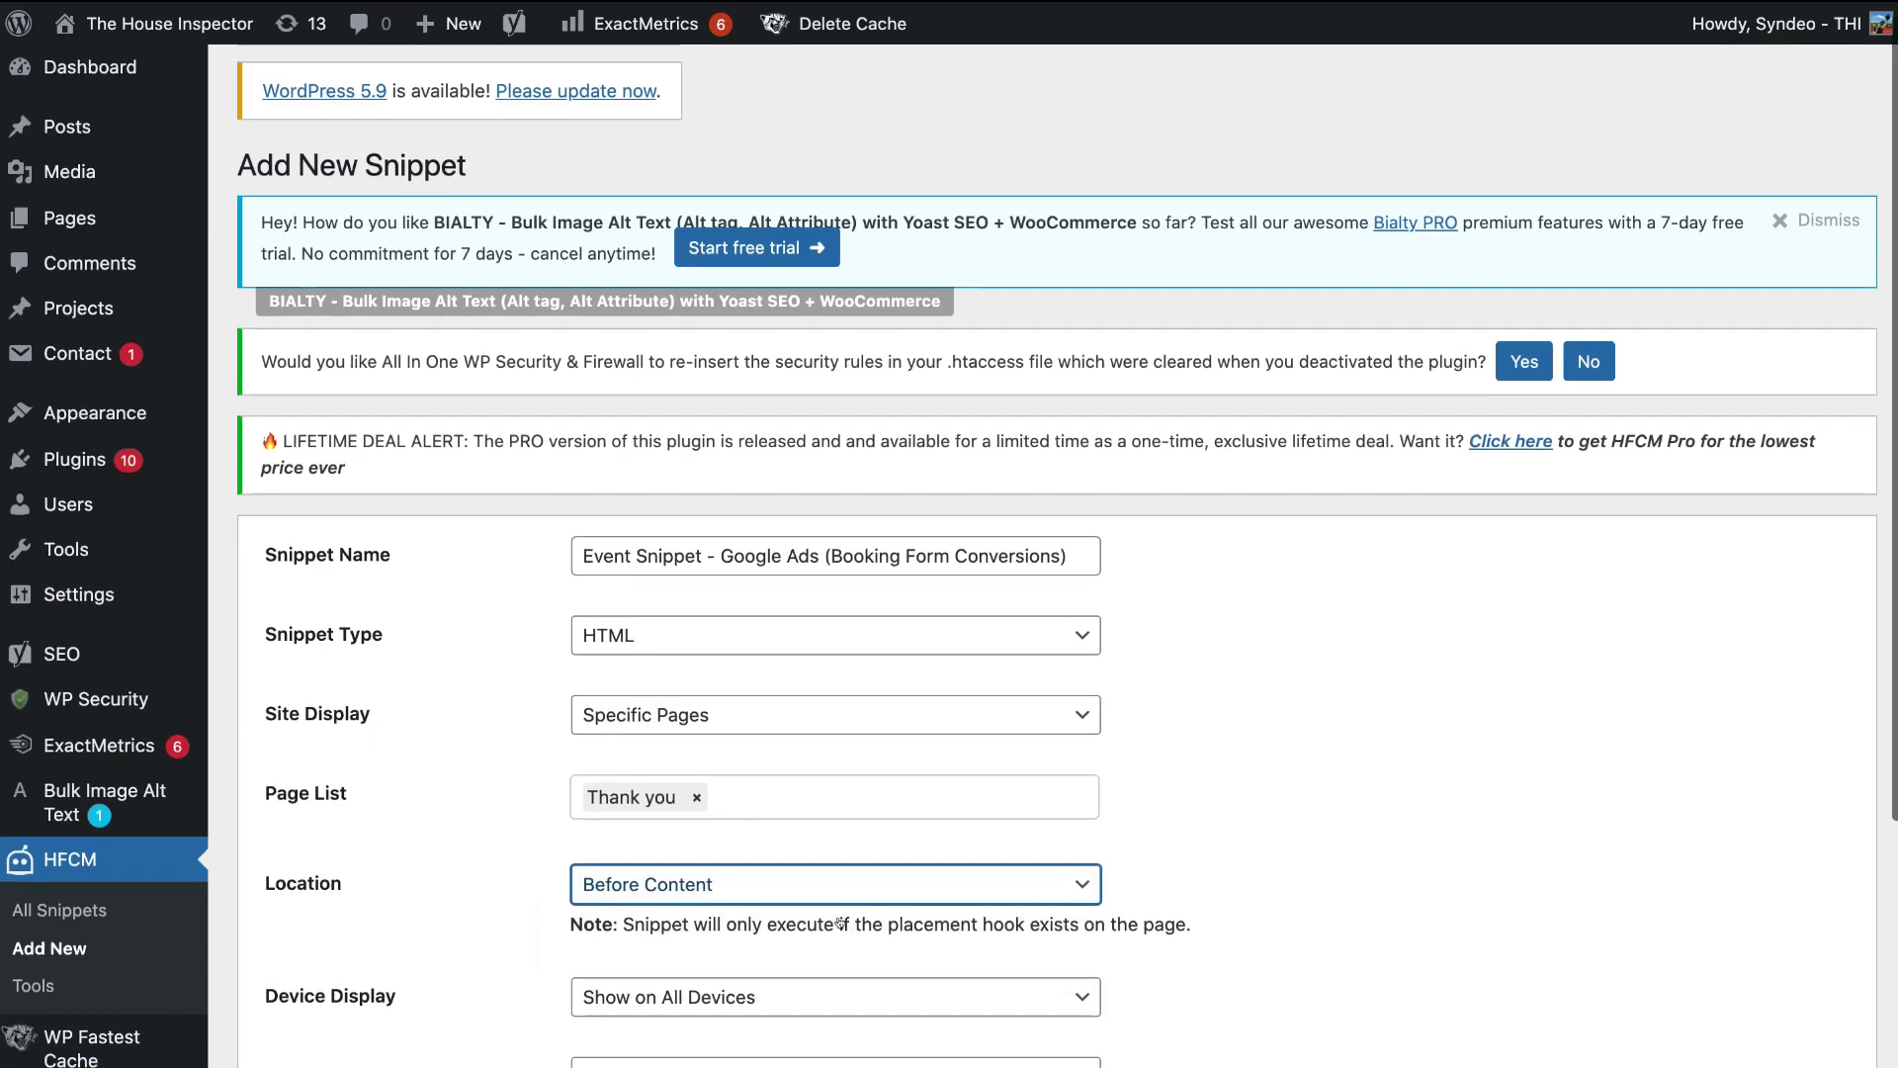
- Paste the copied event snippet into the new snippet's code area and save it
scroll(839, 922, "down", 5)
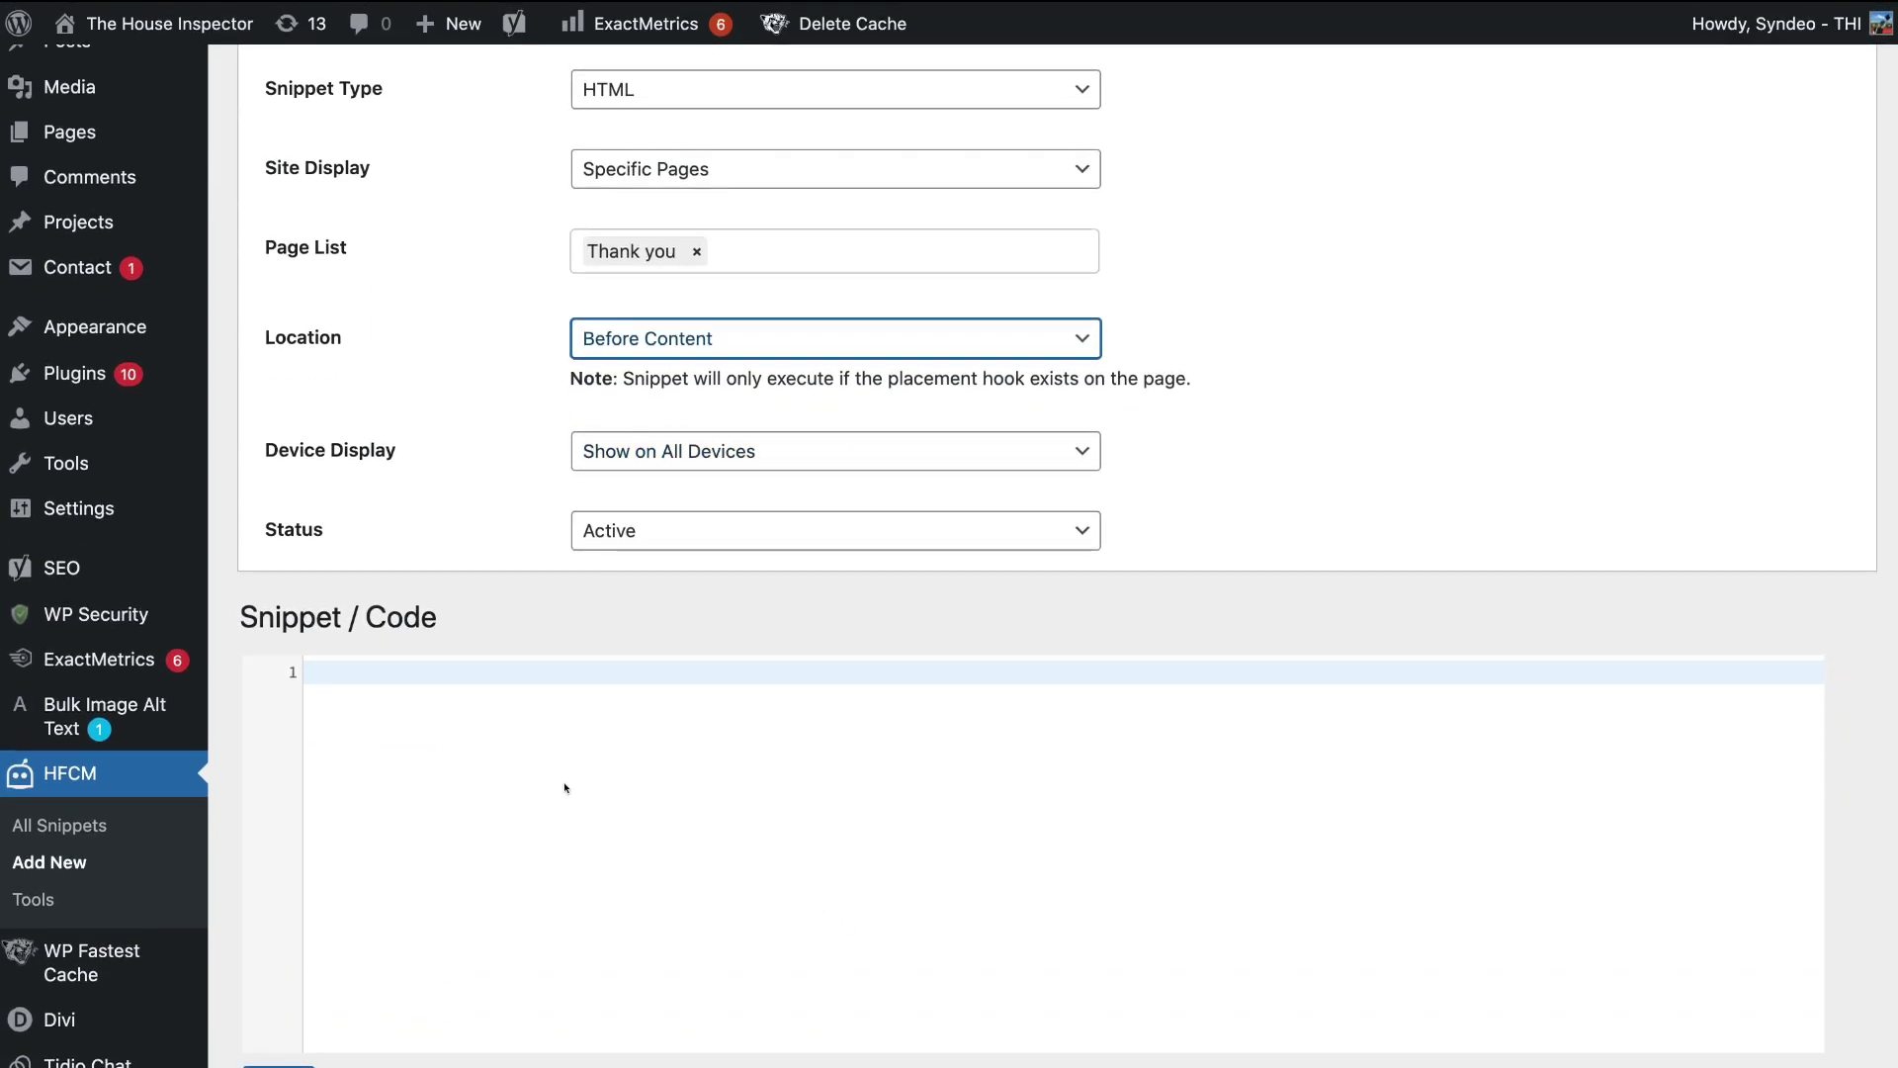
right_click(345, 673)
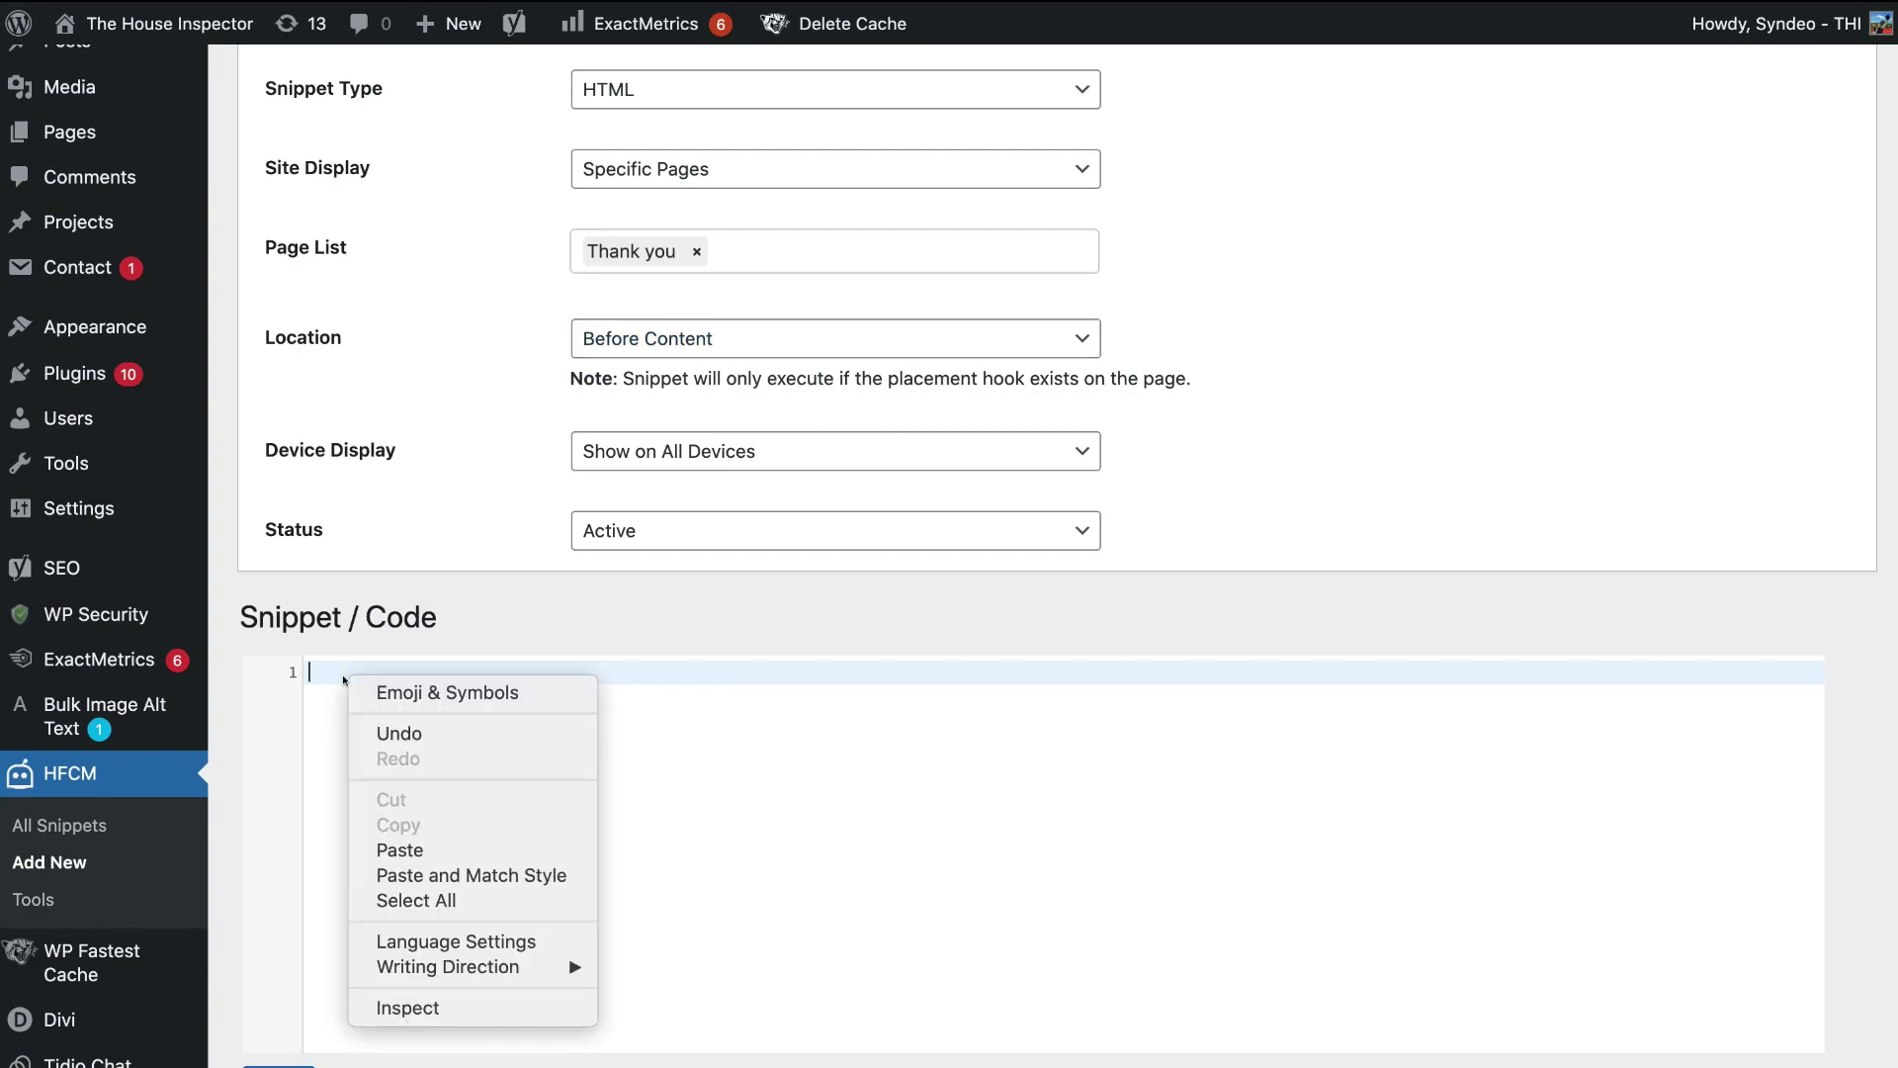
left_click(431, 851)
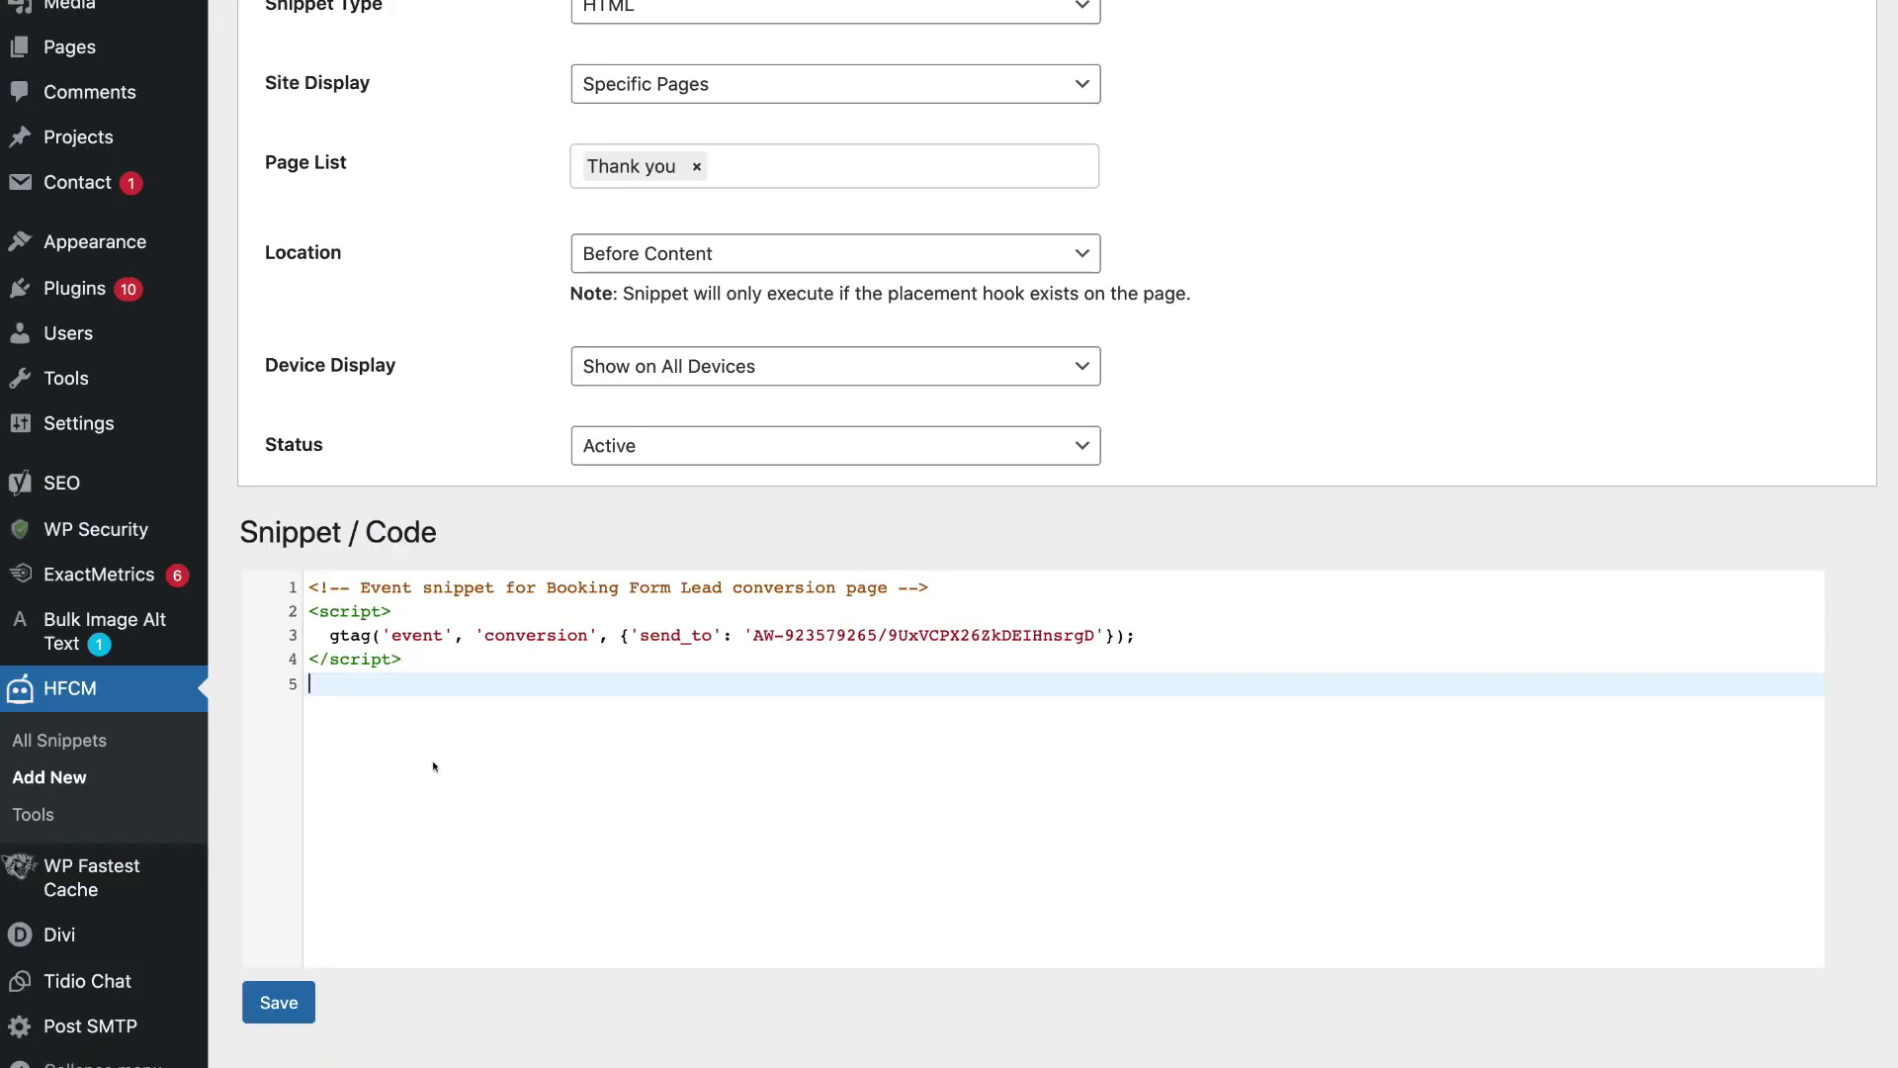
left_click(265, 1002)
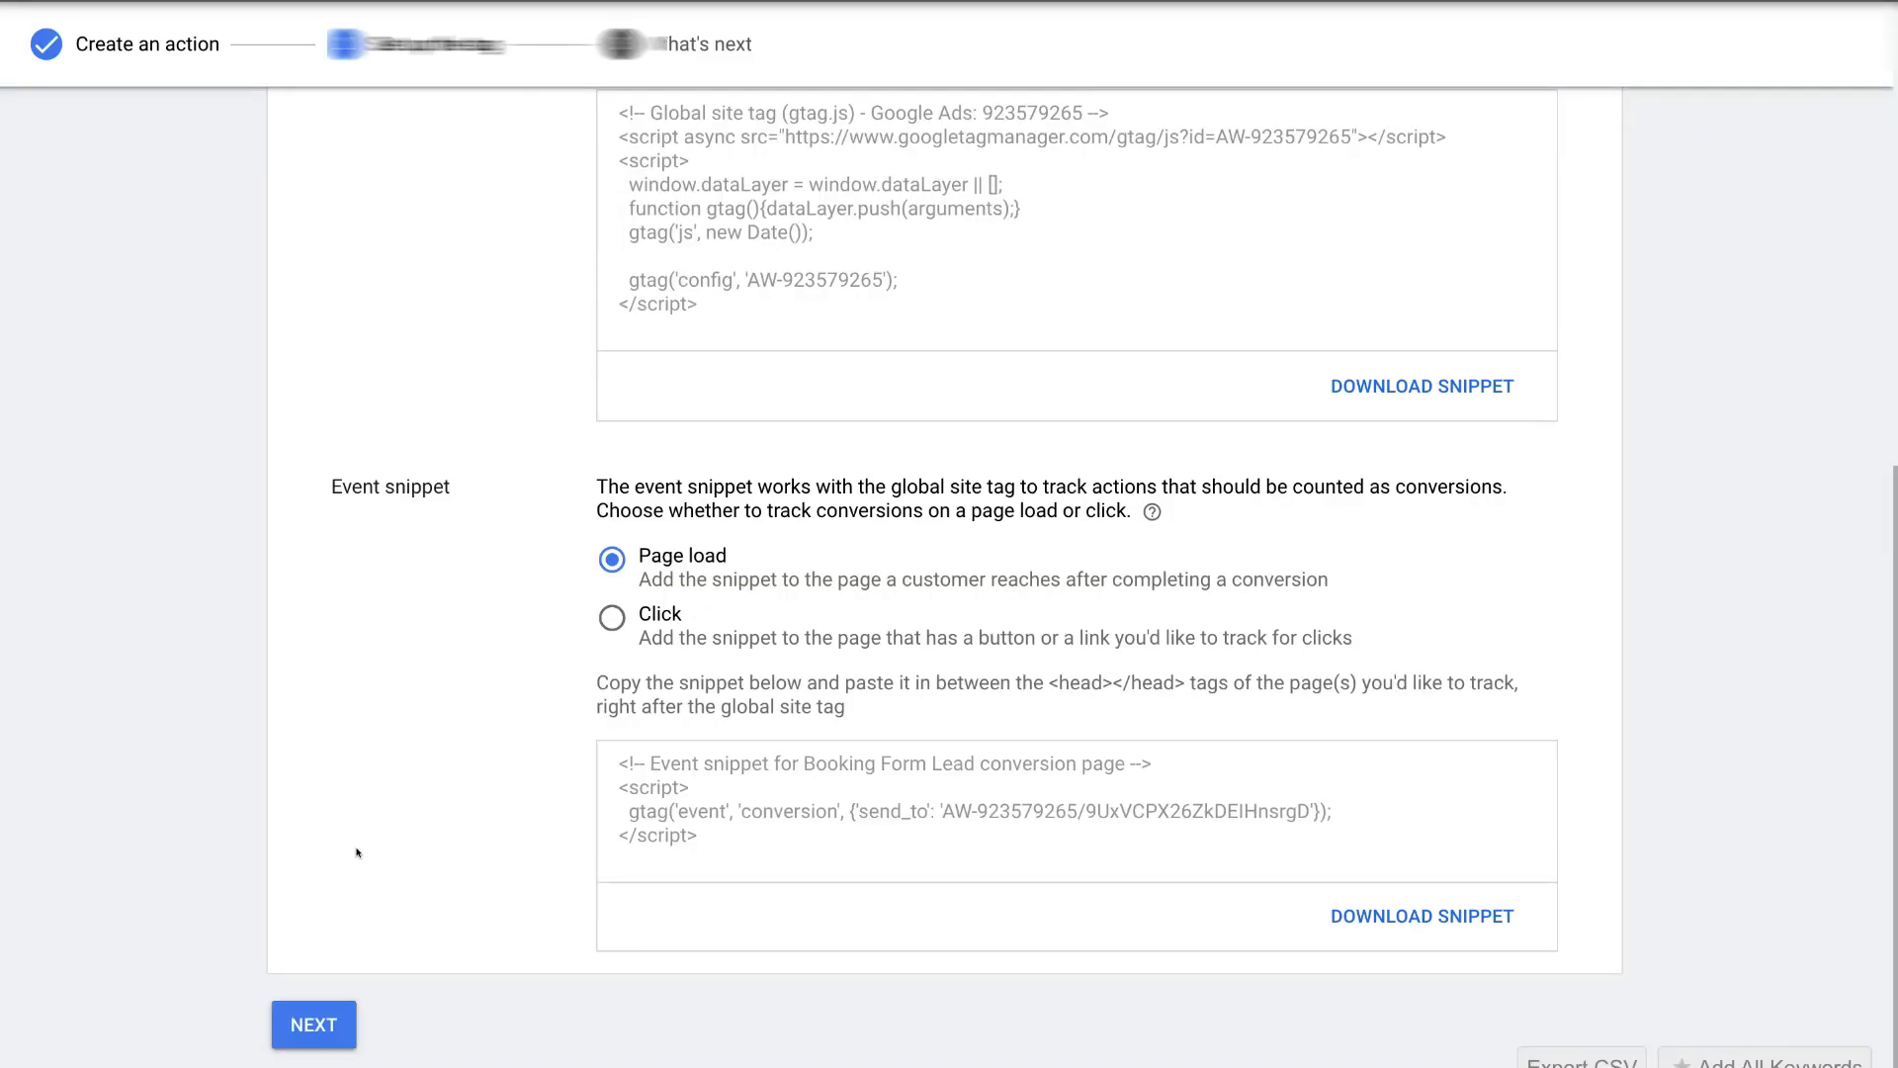
- Switch to Google Ads, finish the conversion action setup, and check the Booking Form Lead status in the conversions summary
left_click(307, 1022)
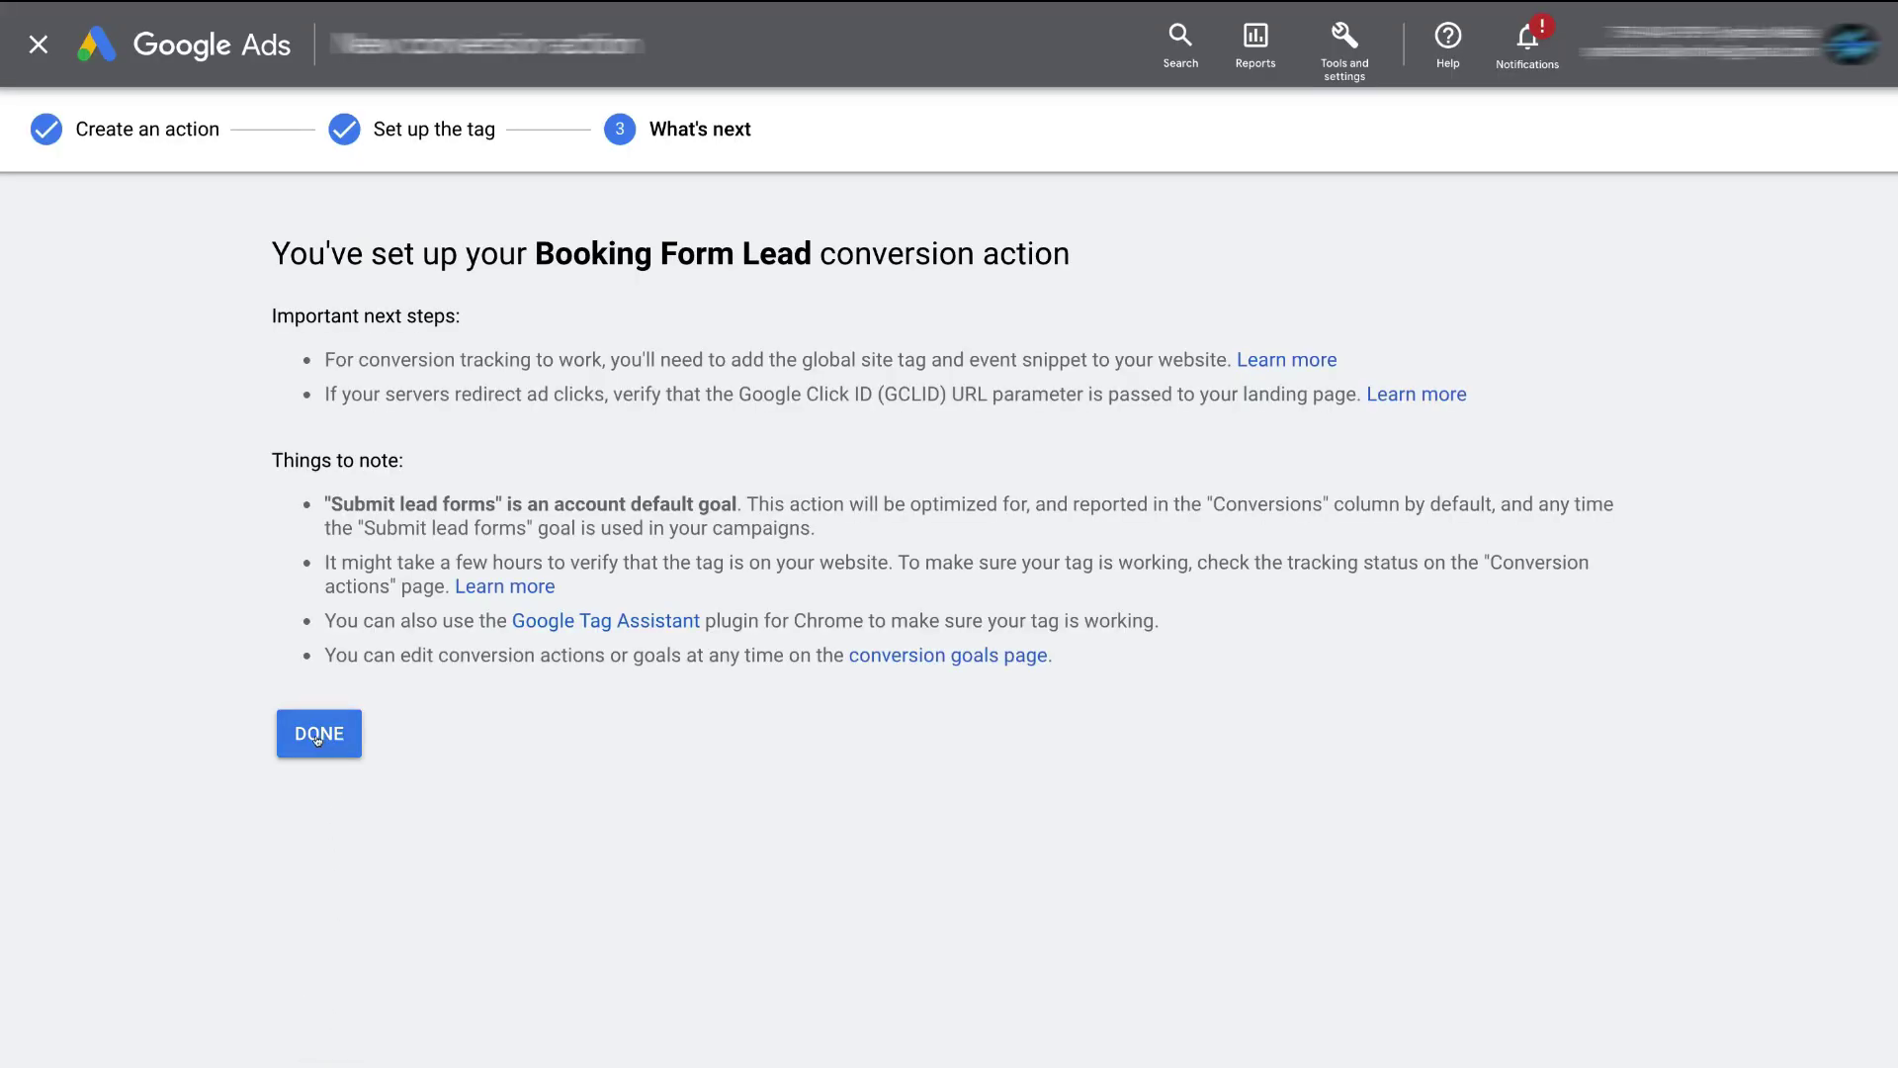
left_click(332, 749)
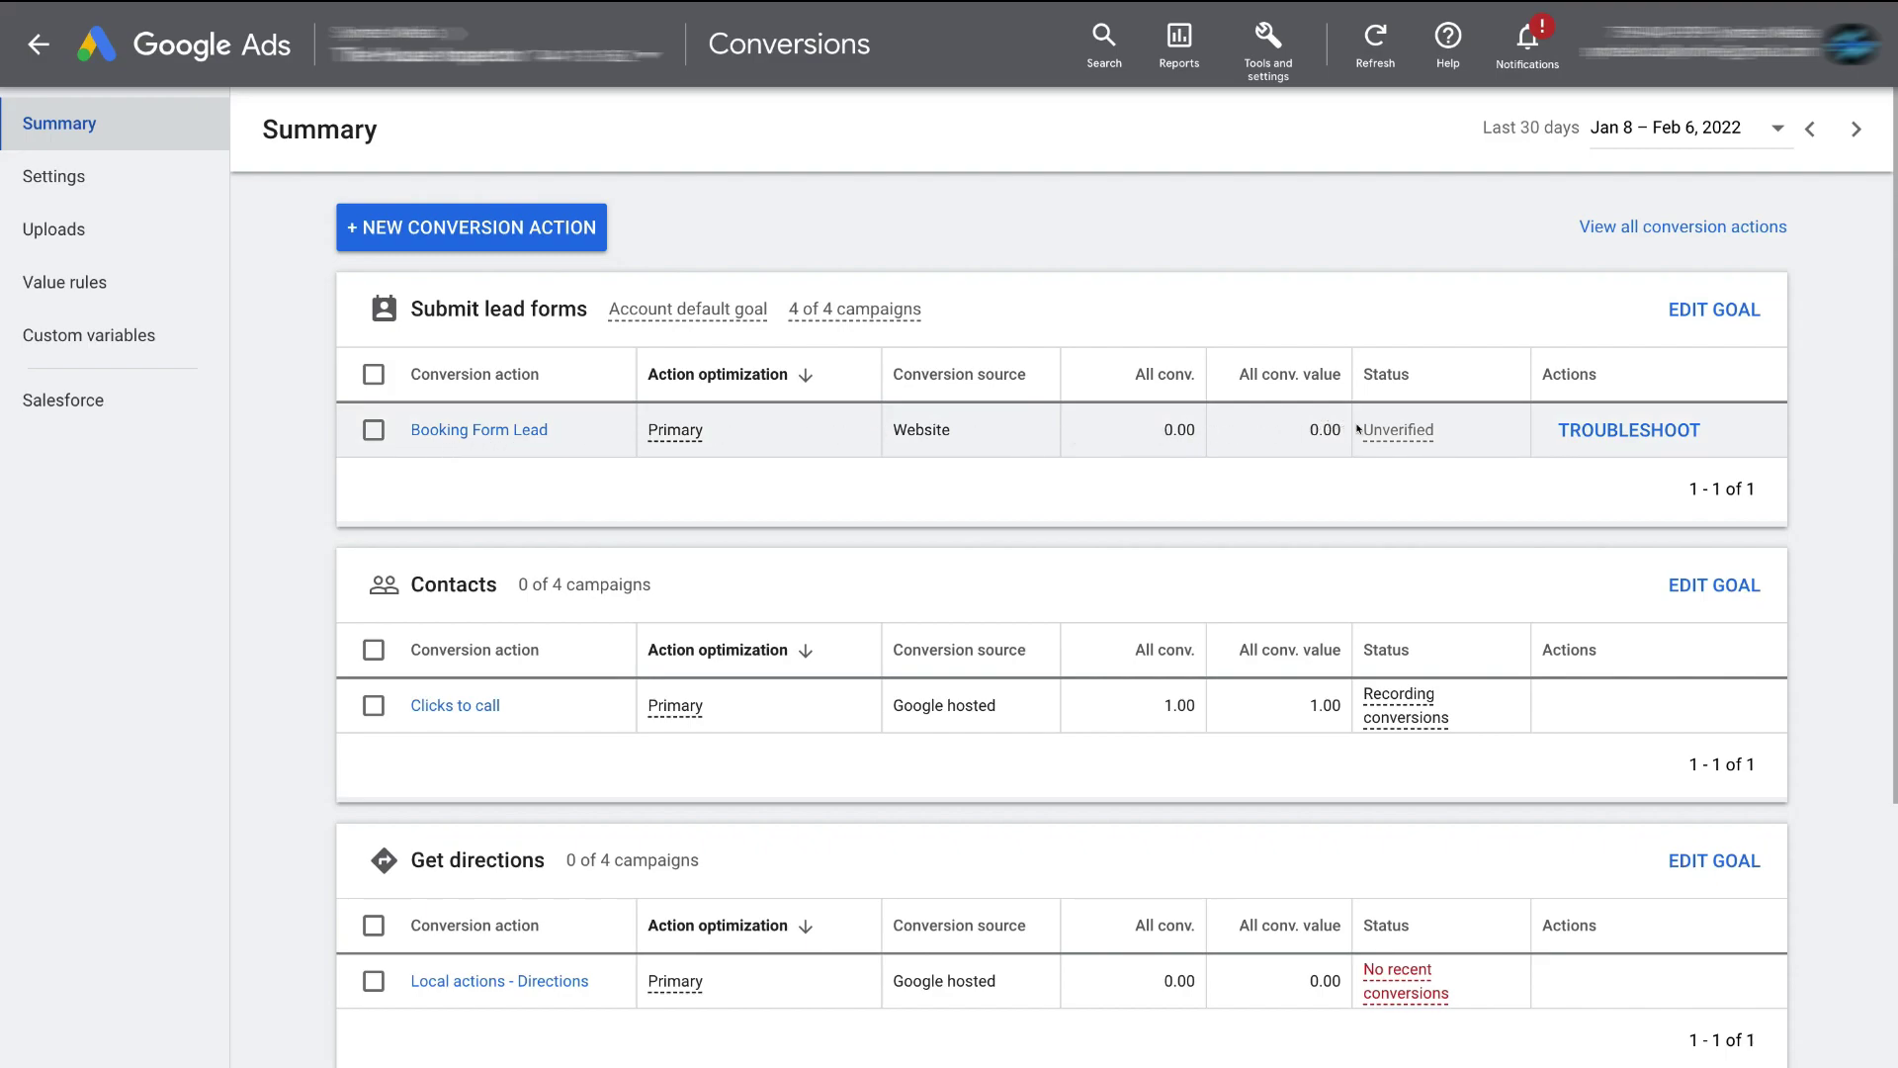
mouse_move(1408, 431)
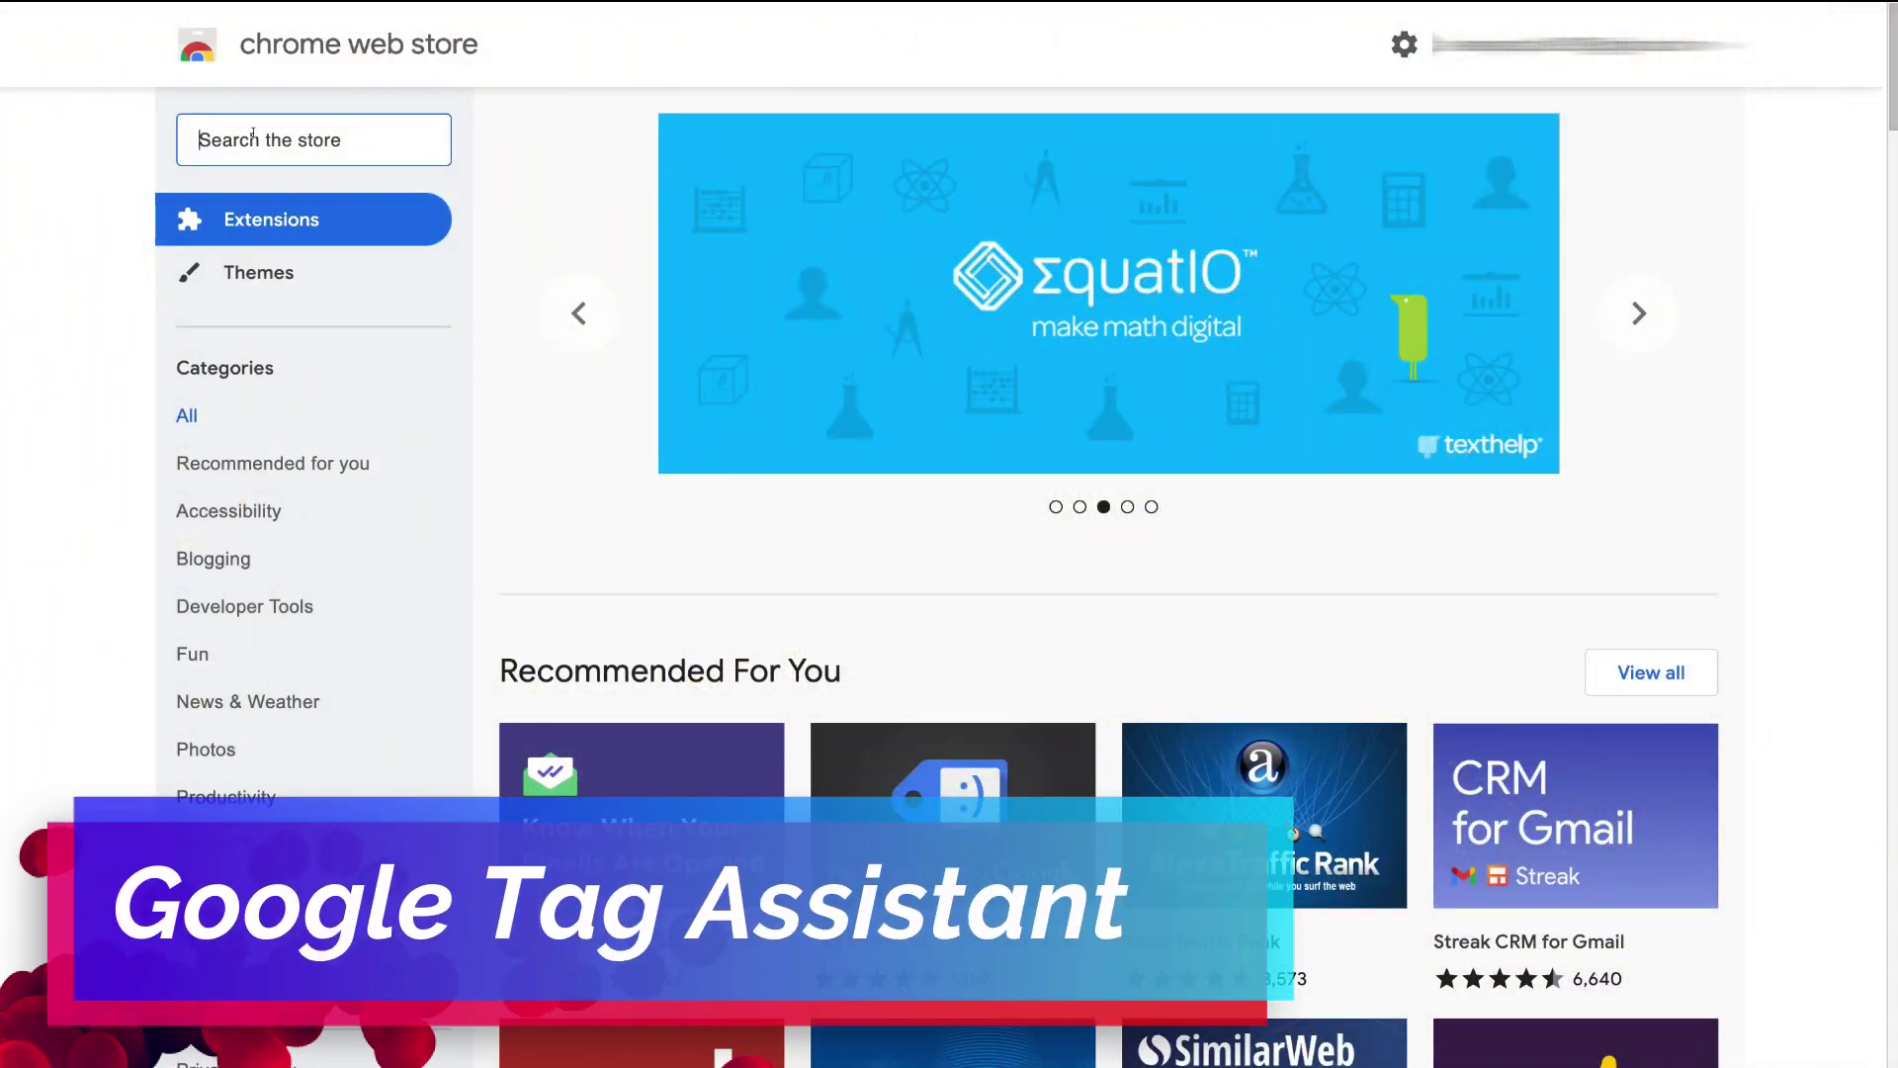
- In the Chrome Web Store, search for "Google Tag Assistant" and add the Tag Assistant Legacy (by Google) extension to Chrome
type("Google Tag")
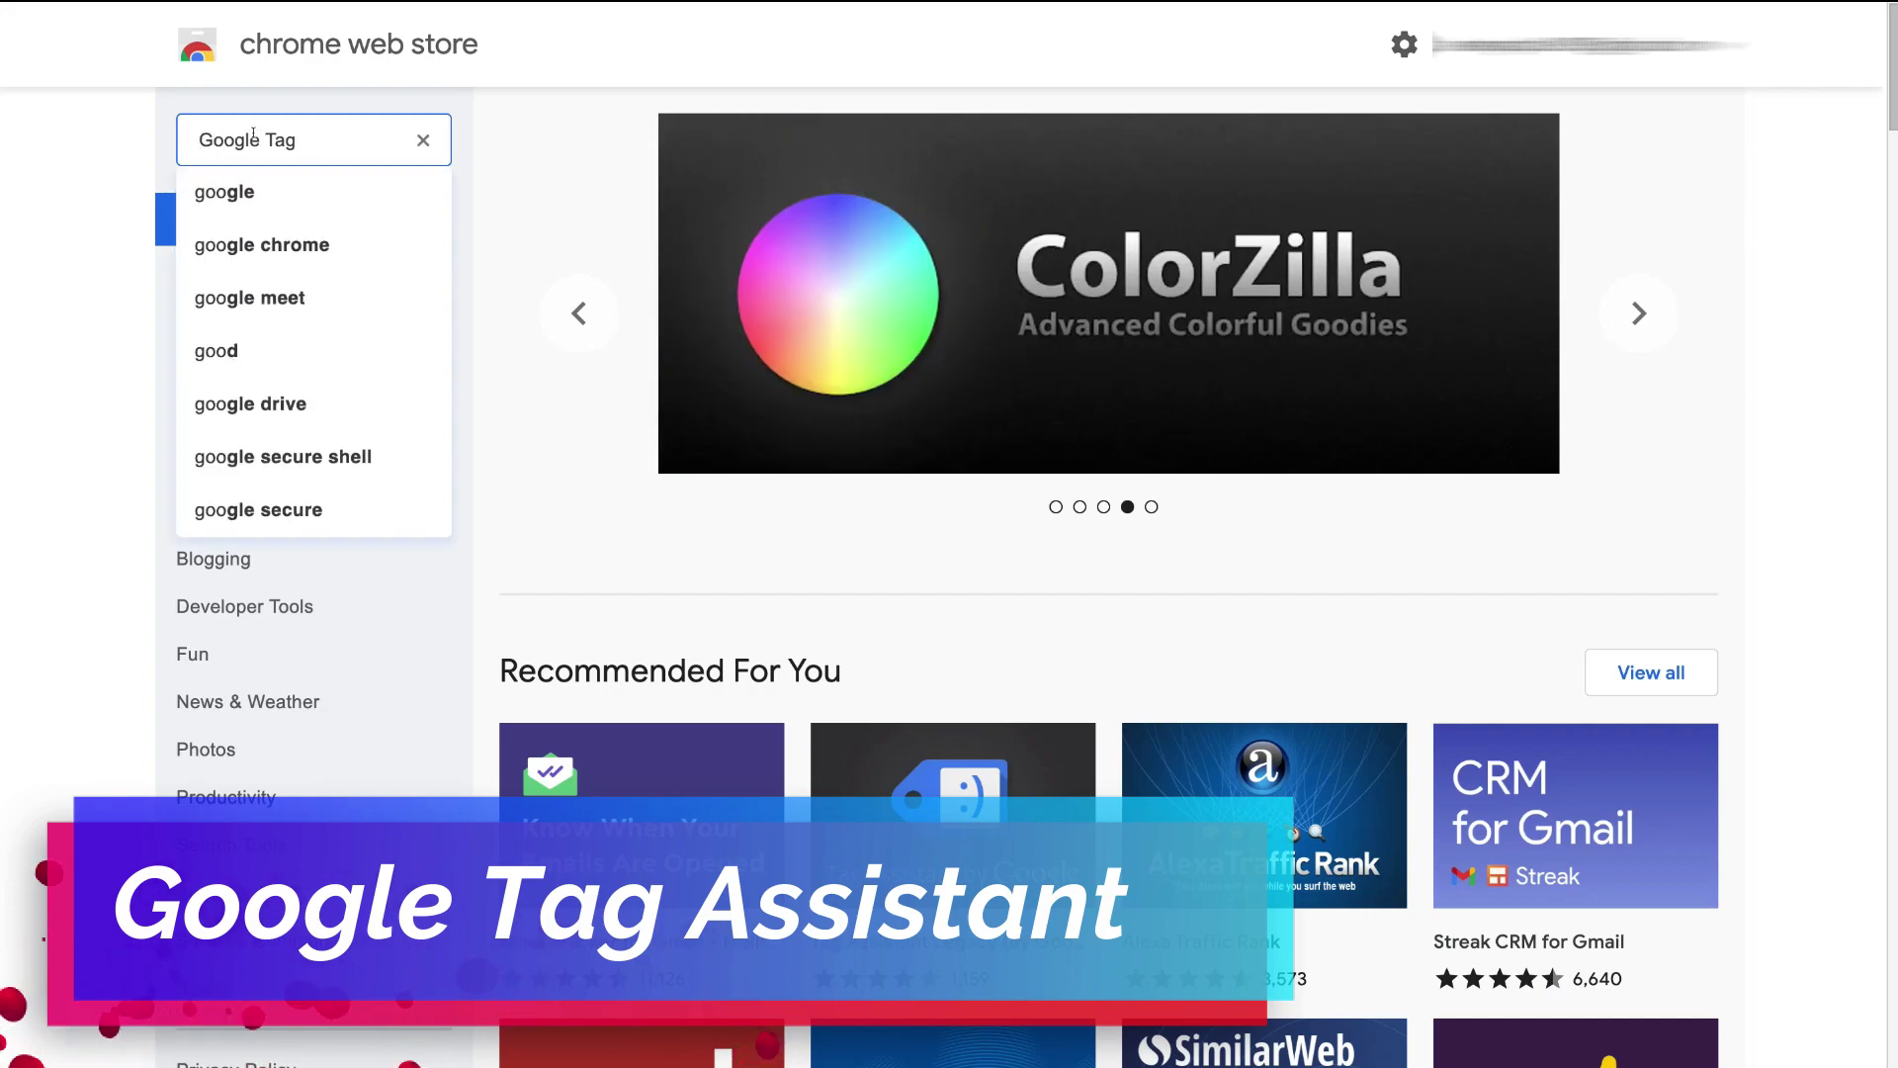
type(" Assistant")
key("Return")
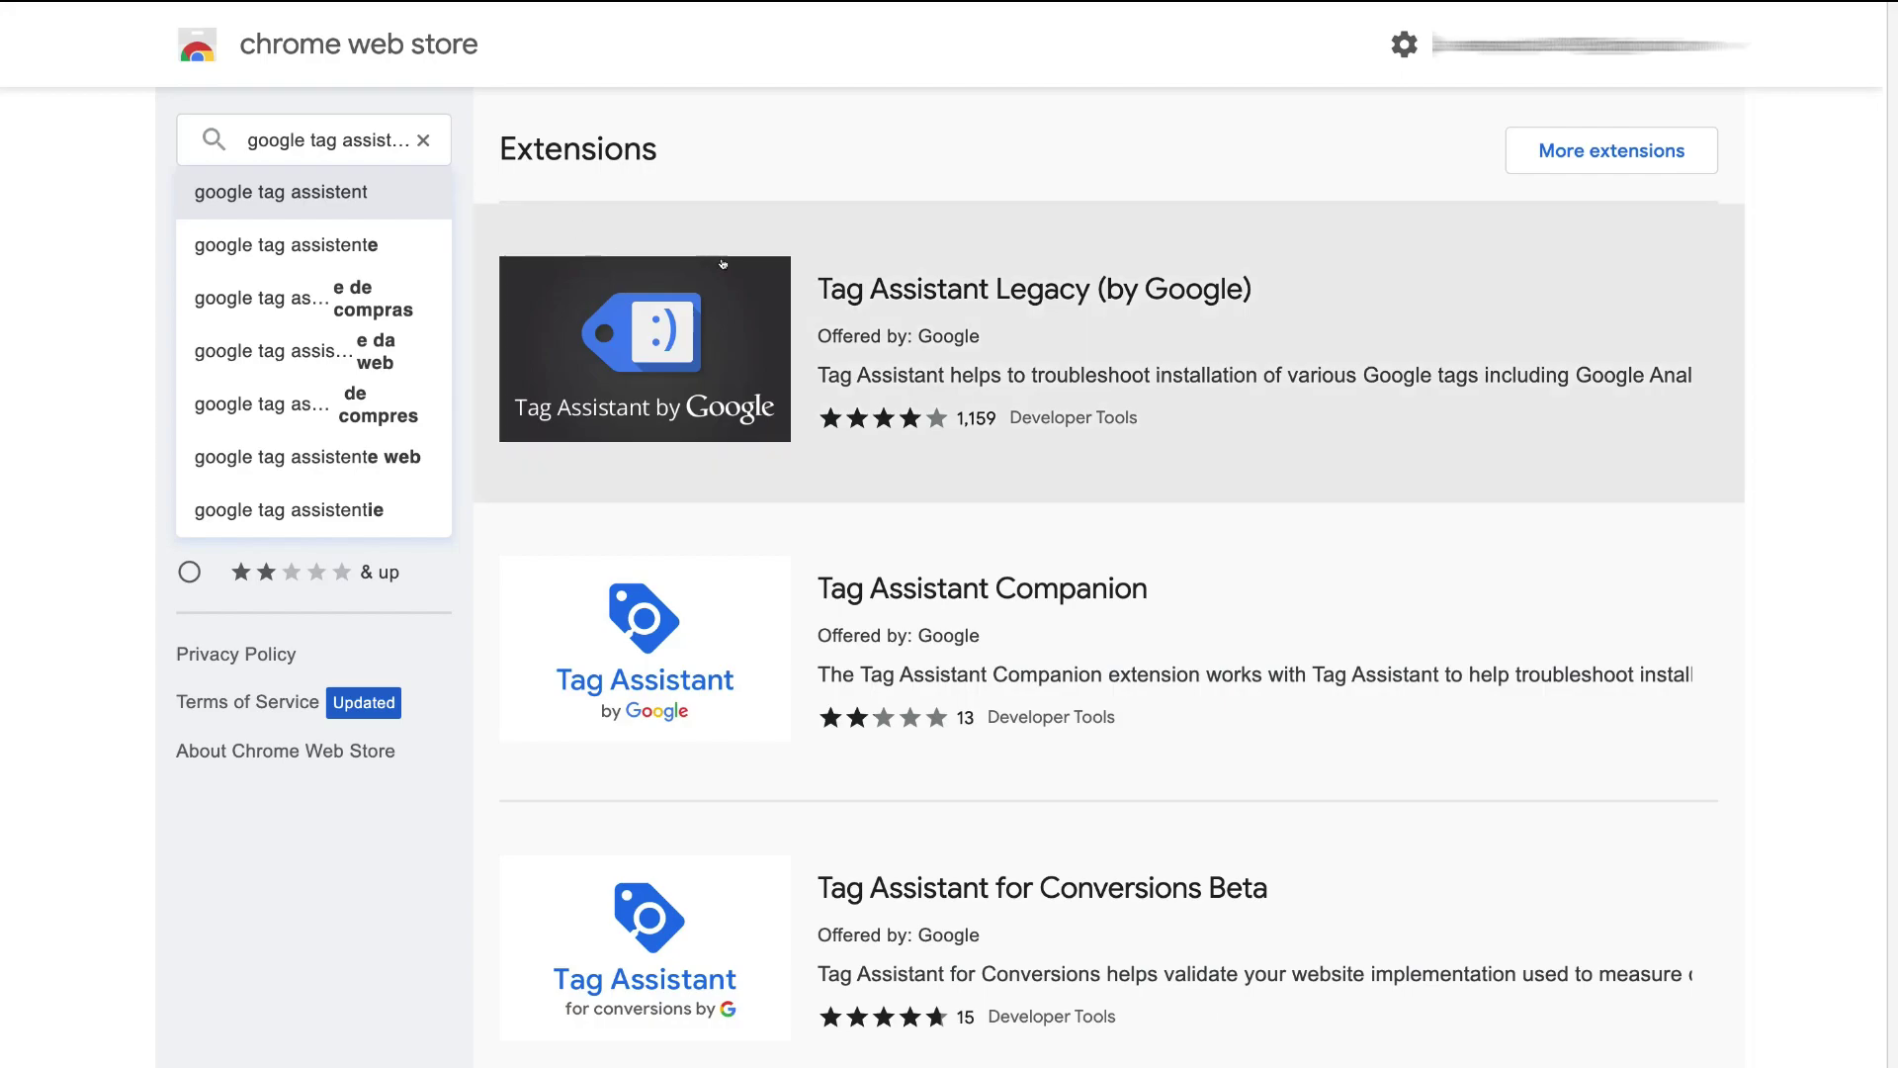
left_click(1106, 298)
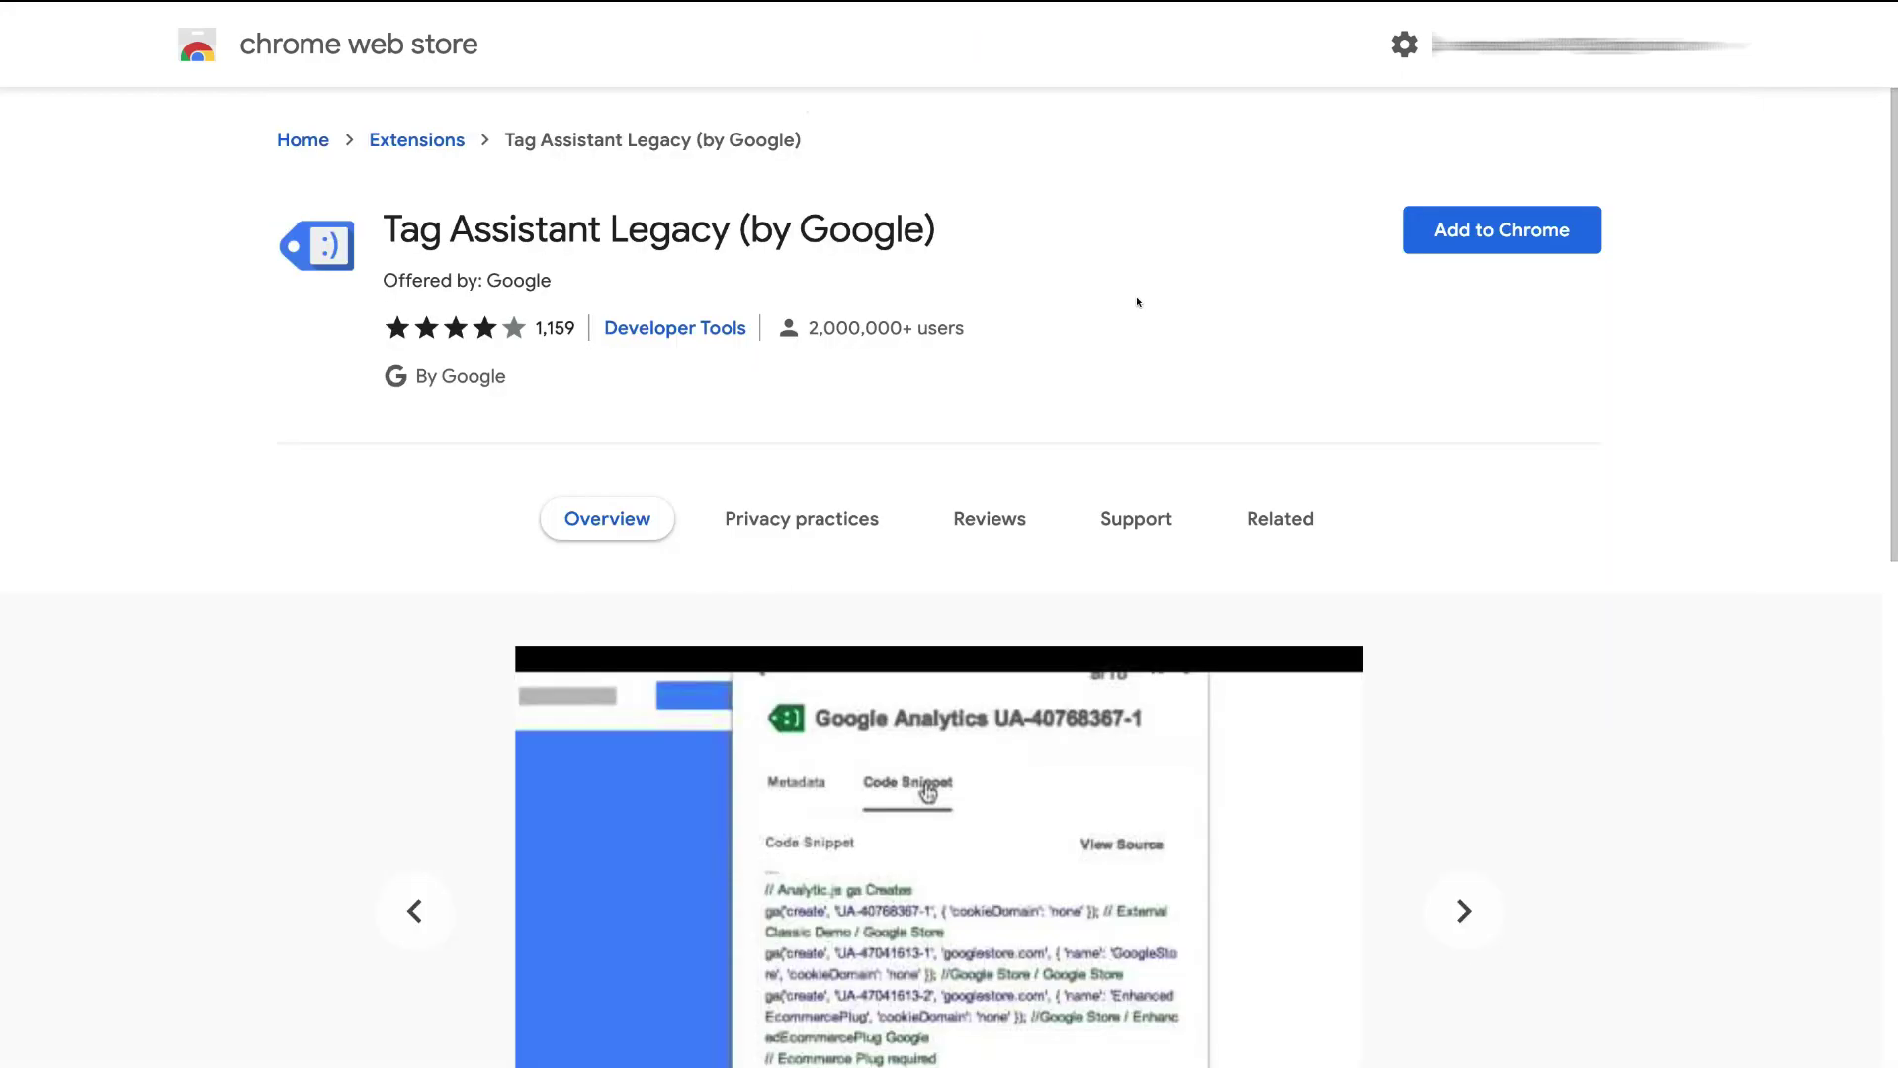
left_click(1475, 233)
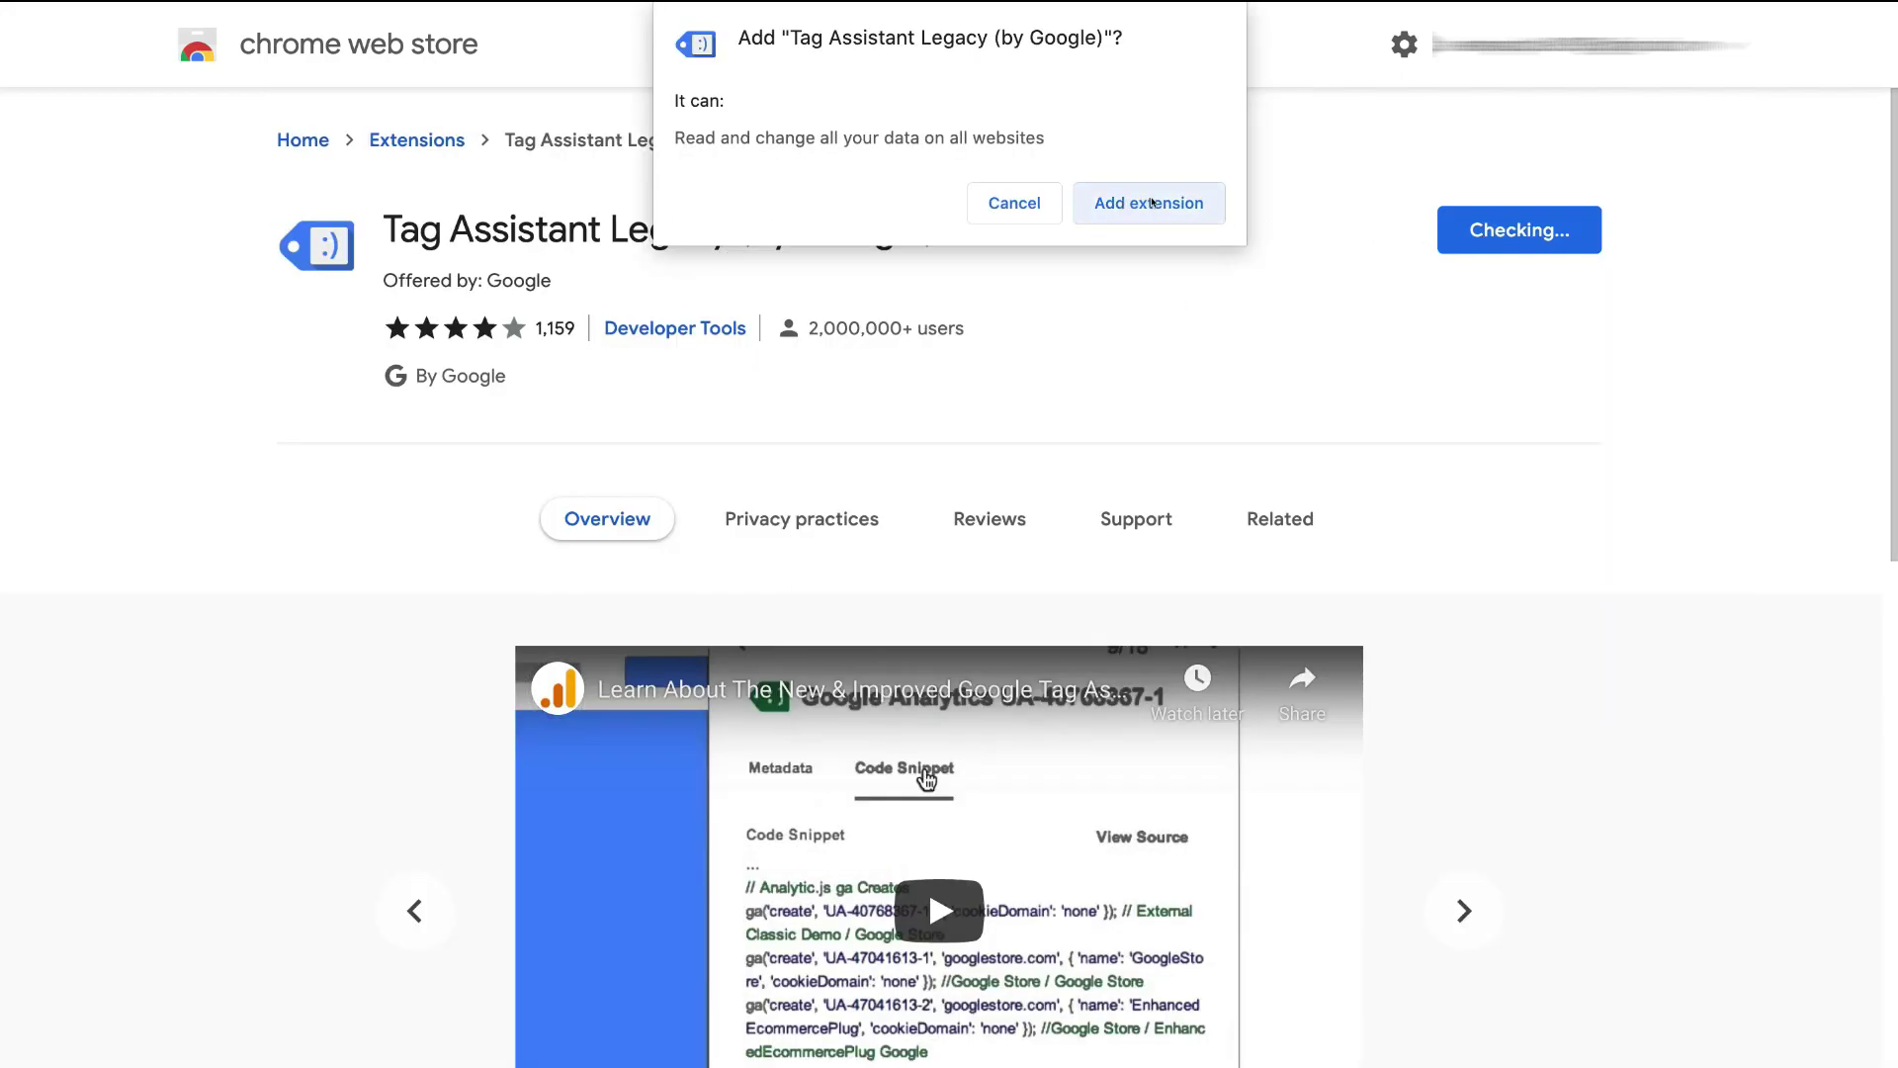
left_click(1151, 202)
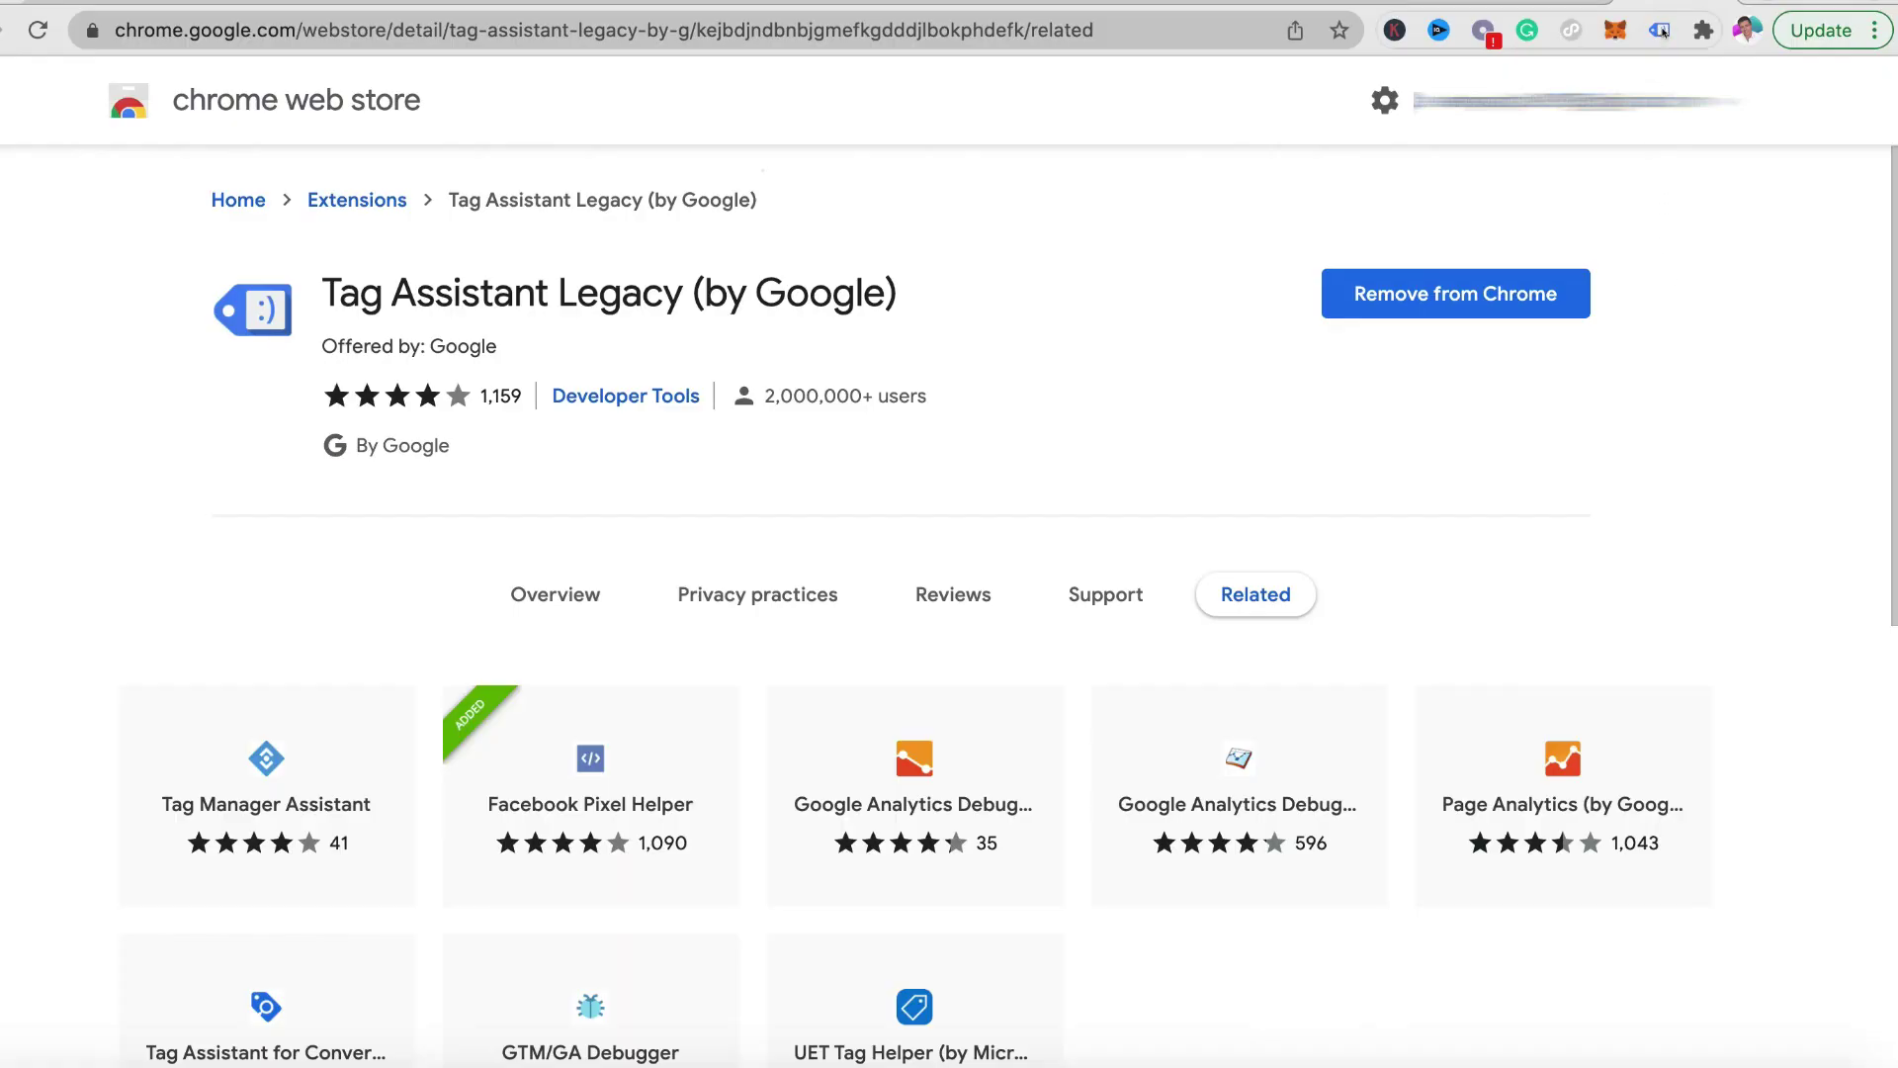
- Open the Tag Assistant Legacy extension, accept the preselected tag types with Validate selected pages, and enable tag checking
left_click(1661, 31)
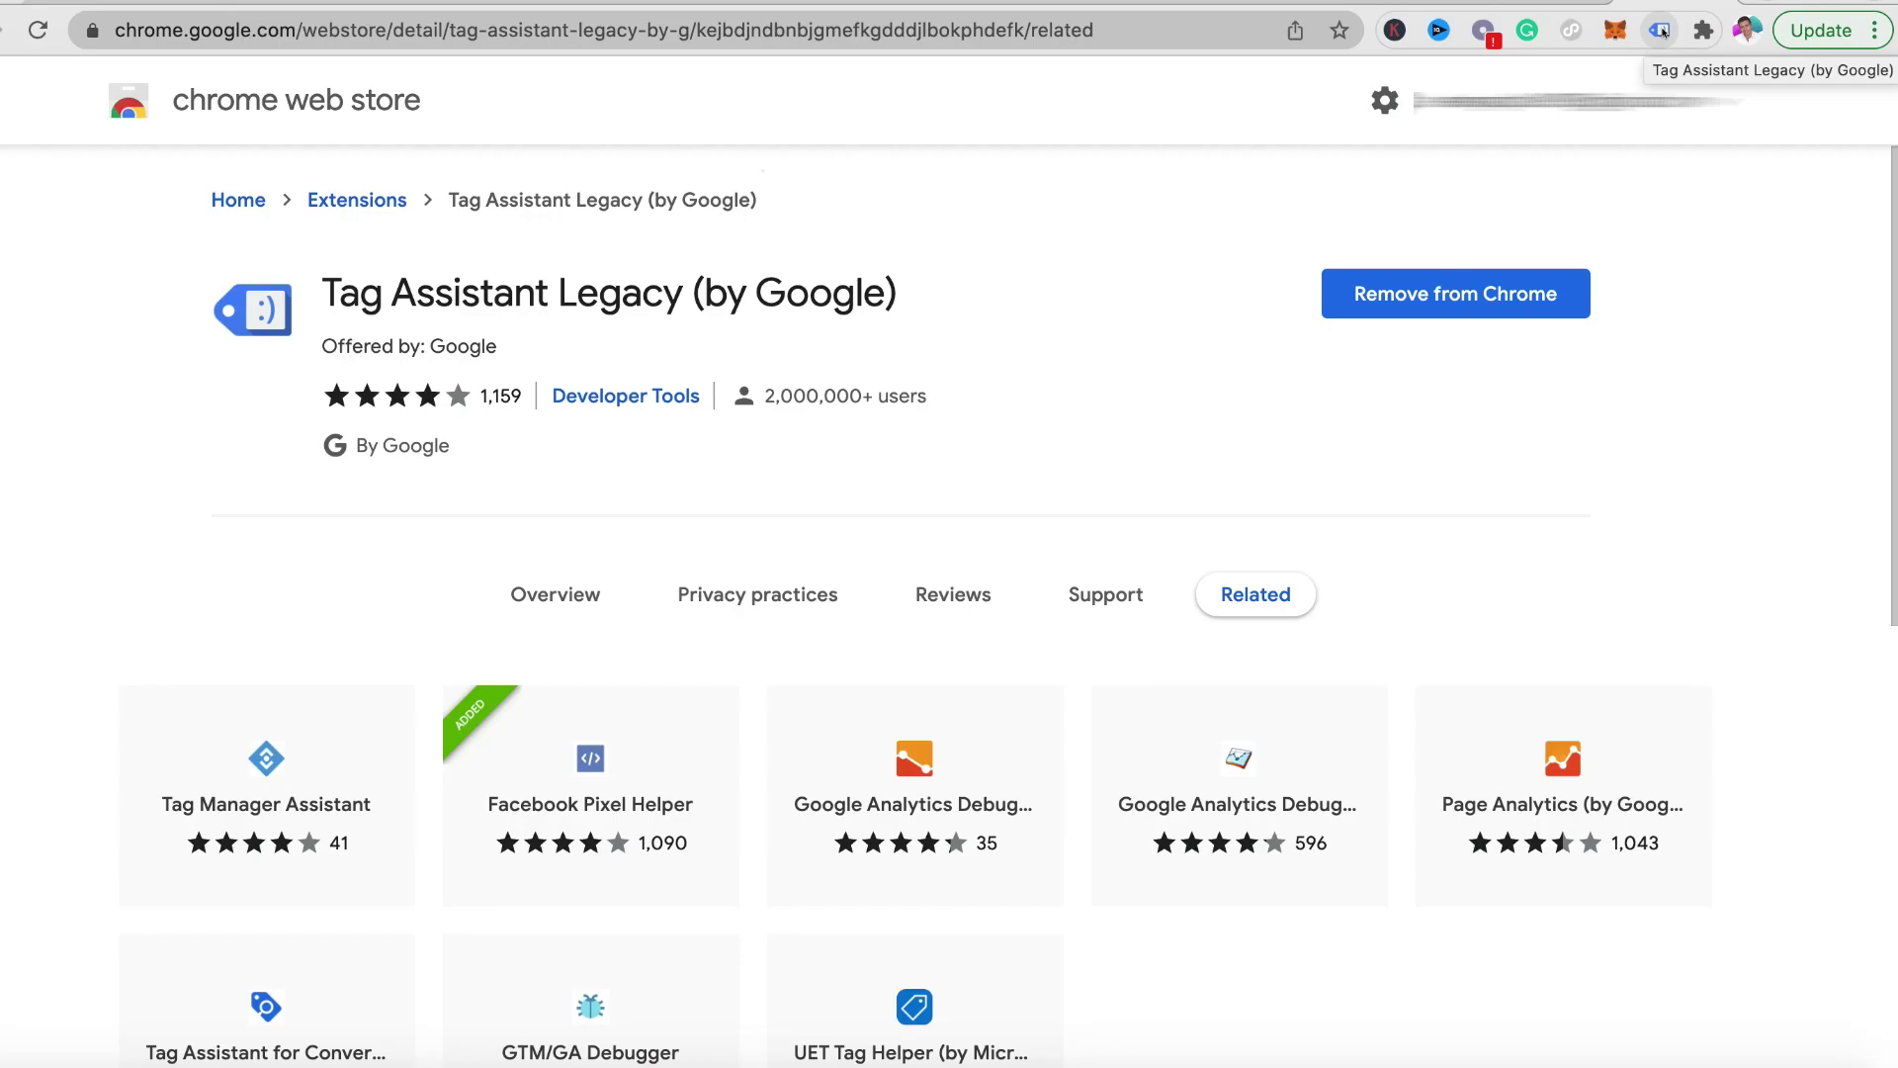
left_click(1660, 31)
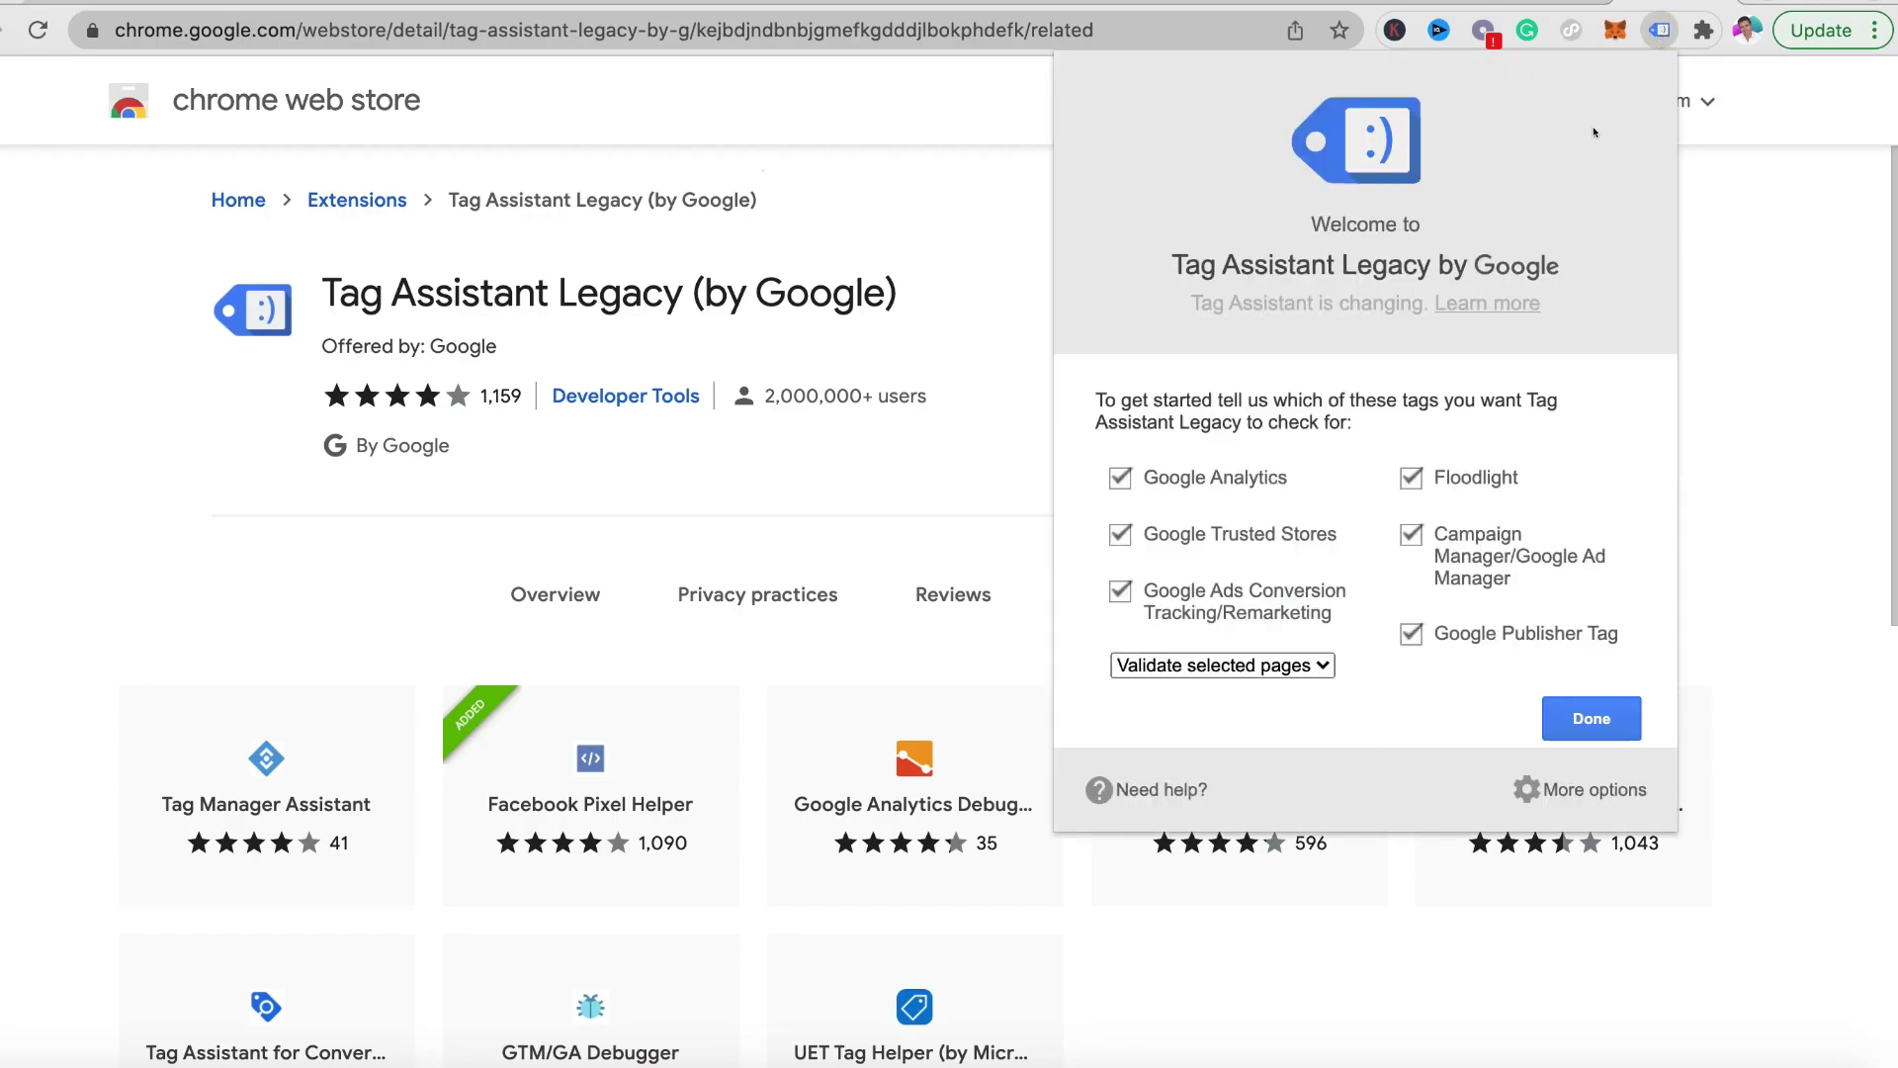
left_click(1592, 719)
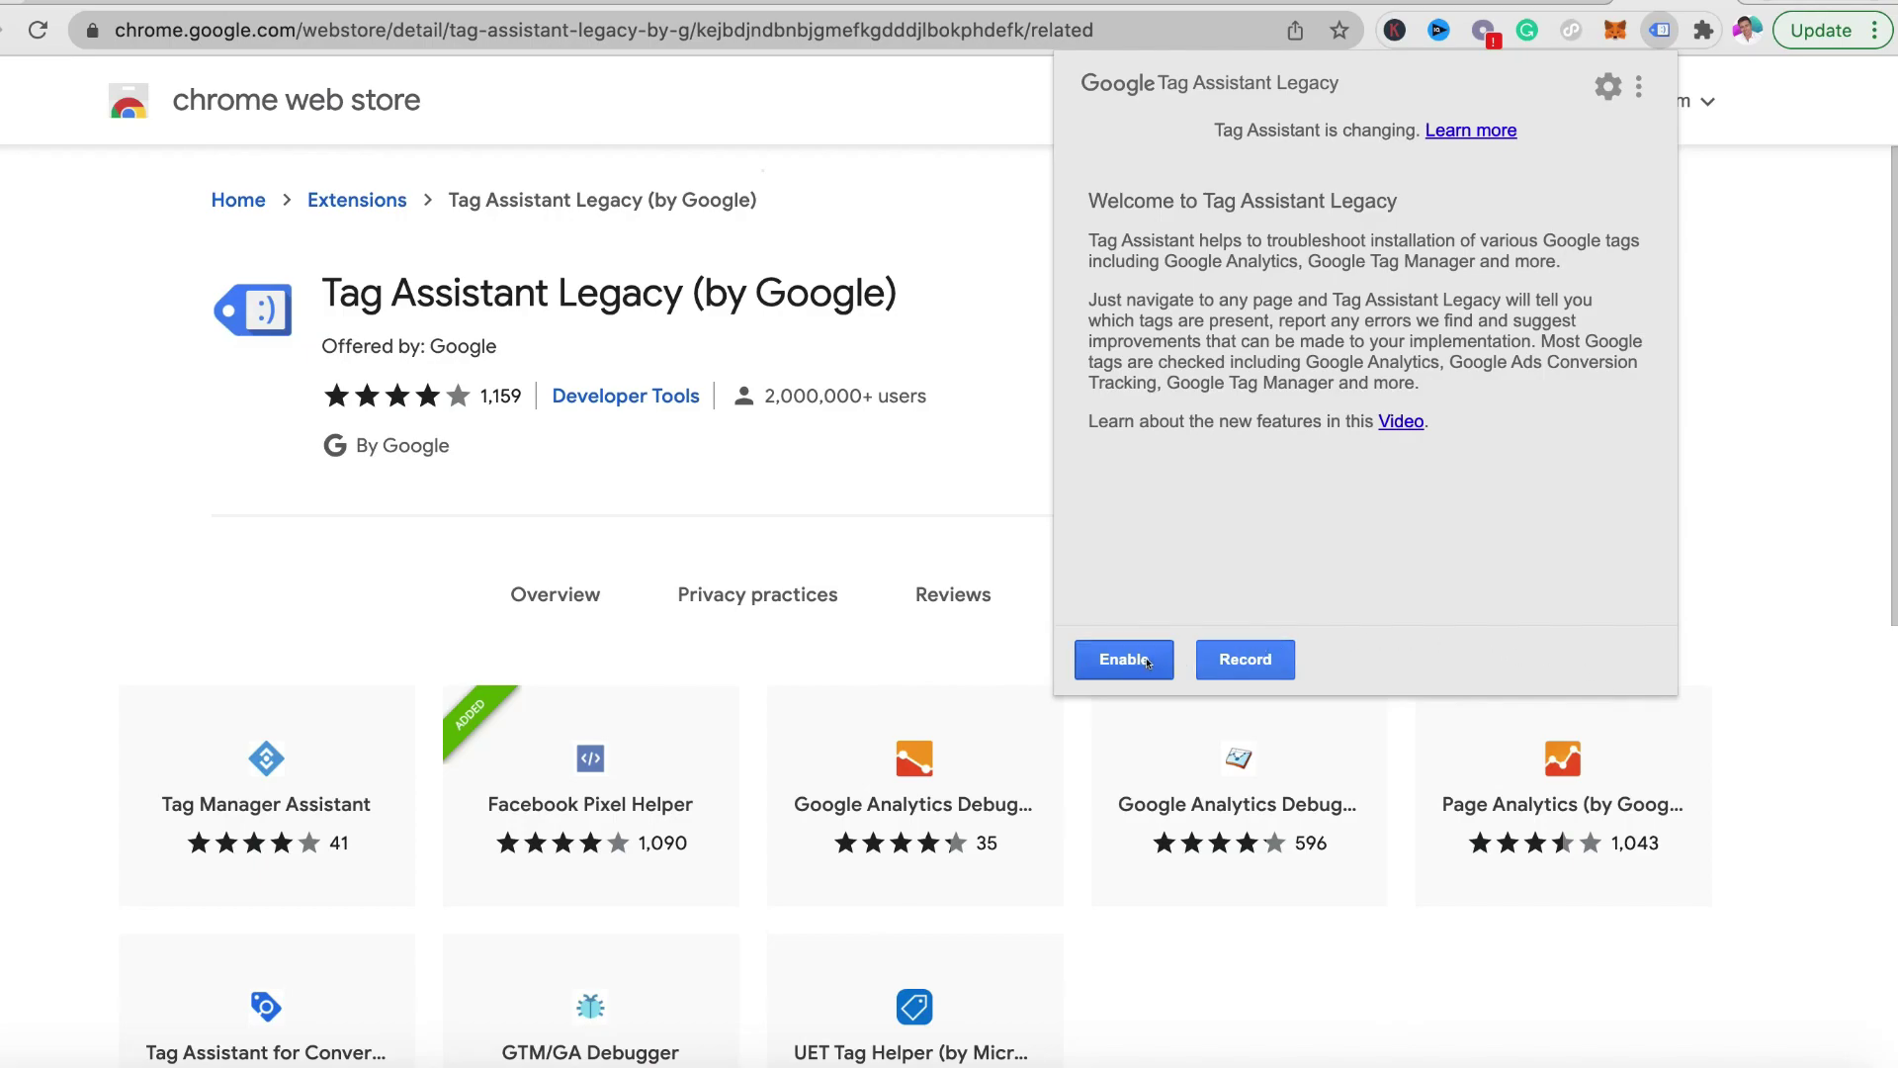
left_click(1148, 662)
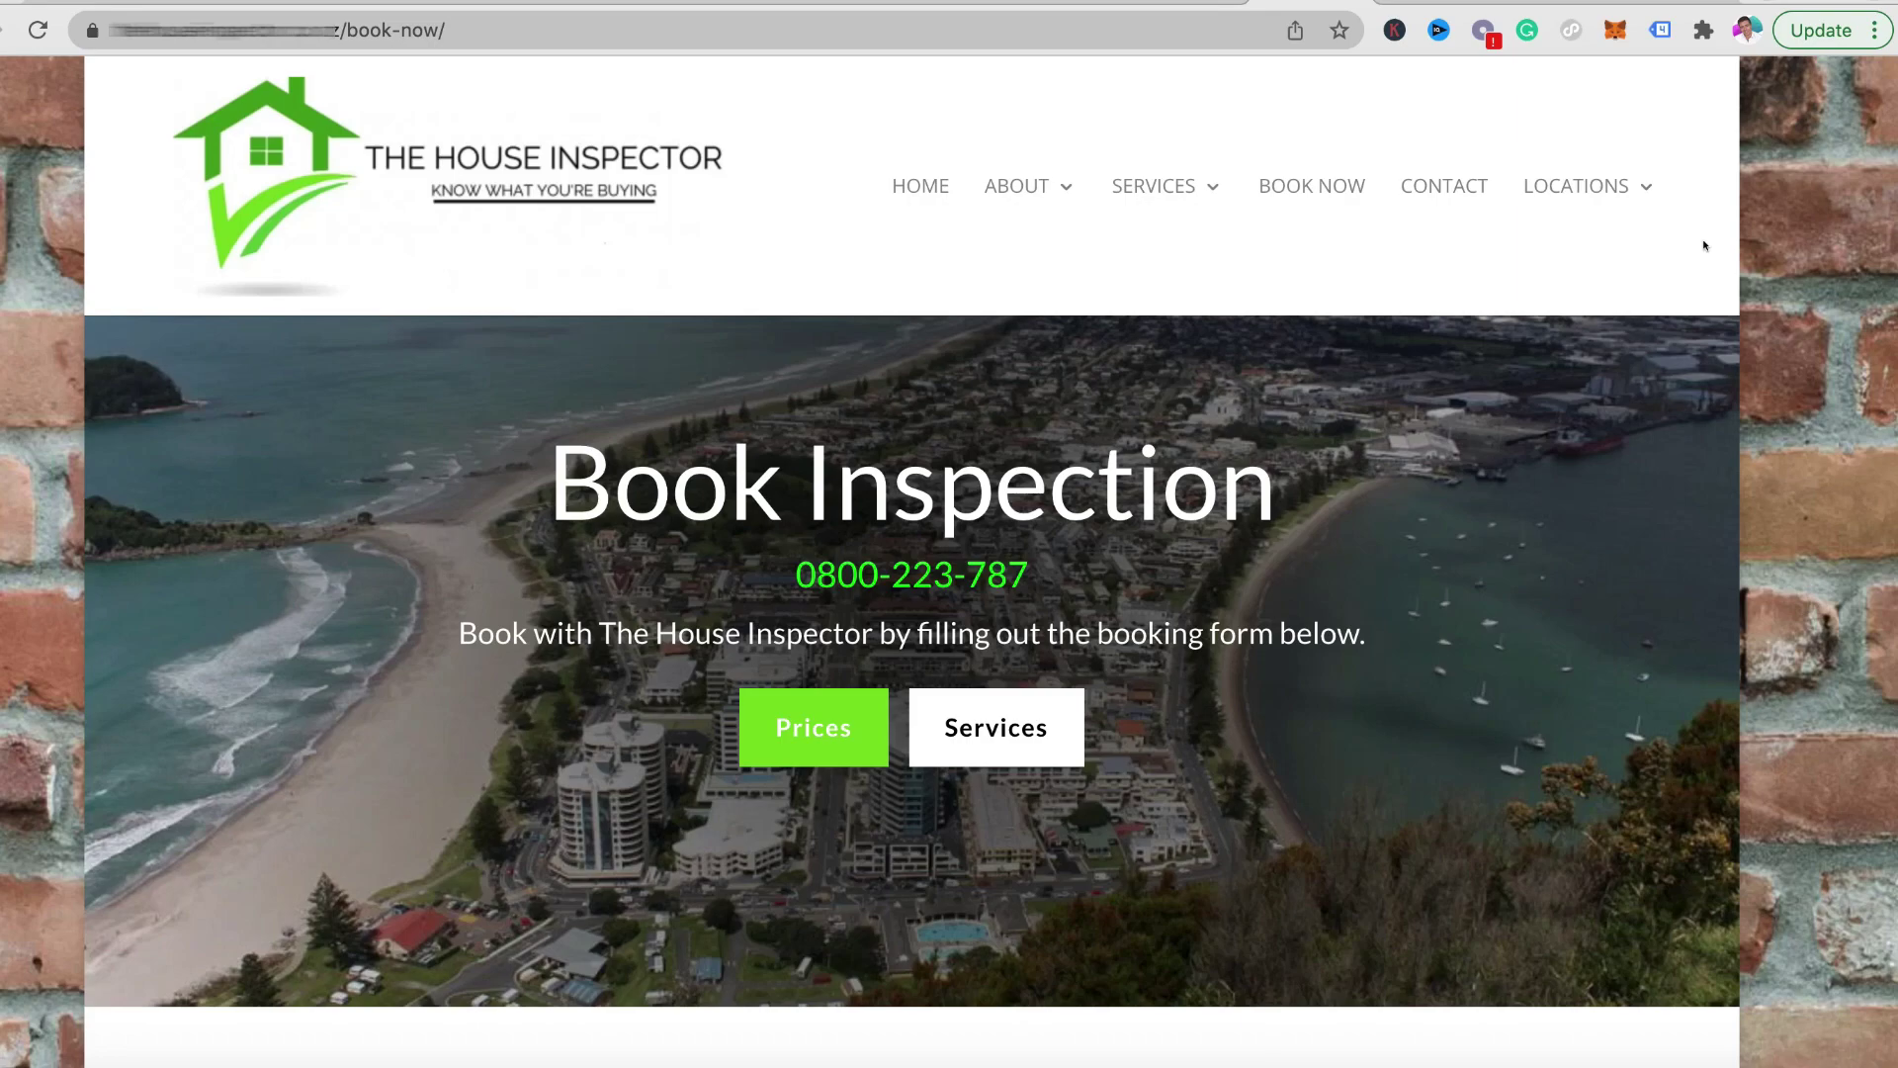
- Run Tag Assistant Legacy on the website's book-now and thank-you pages and examine the tag analysis results
left_click(1661, 31)
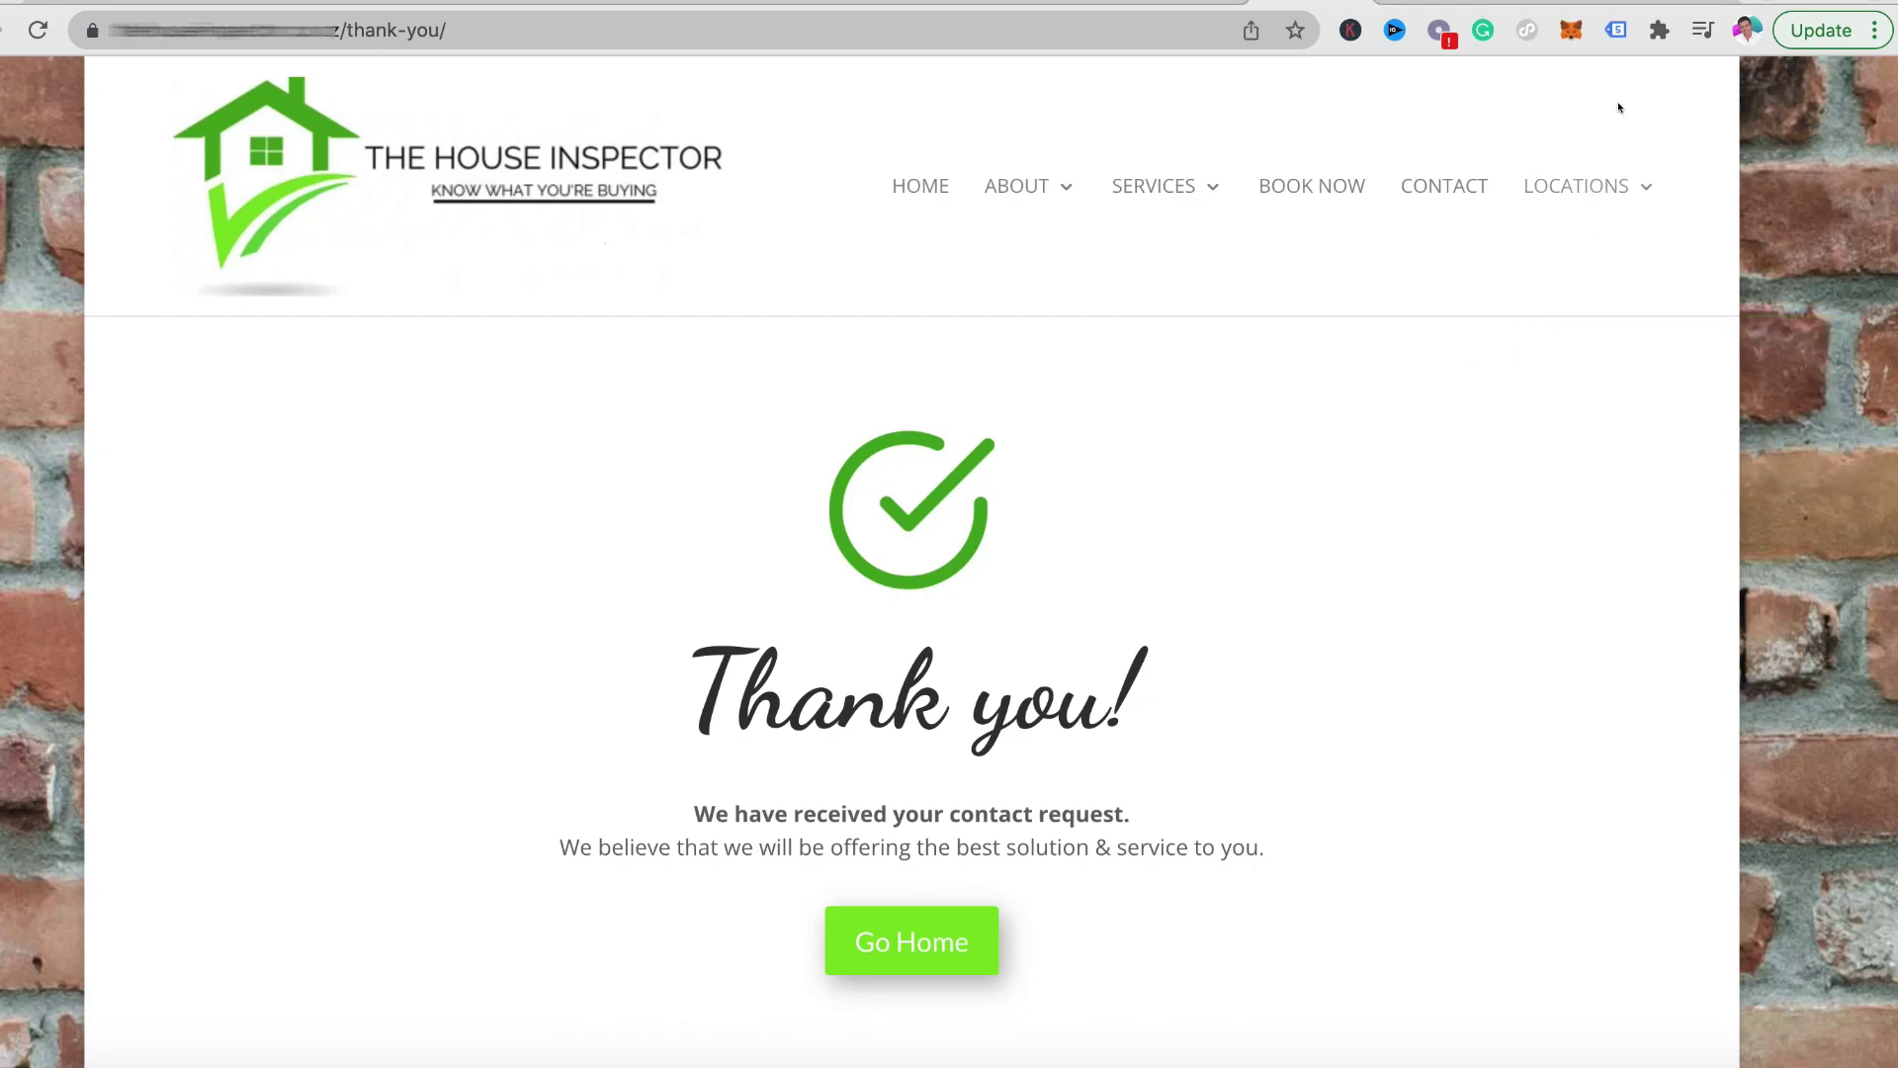
left_click(1617, 30)
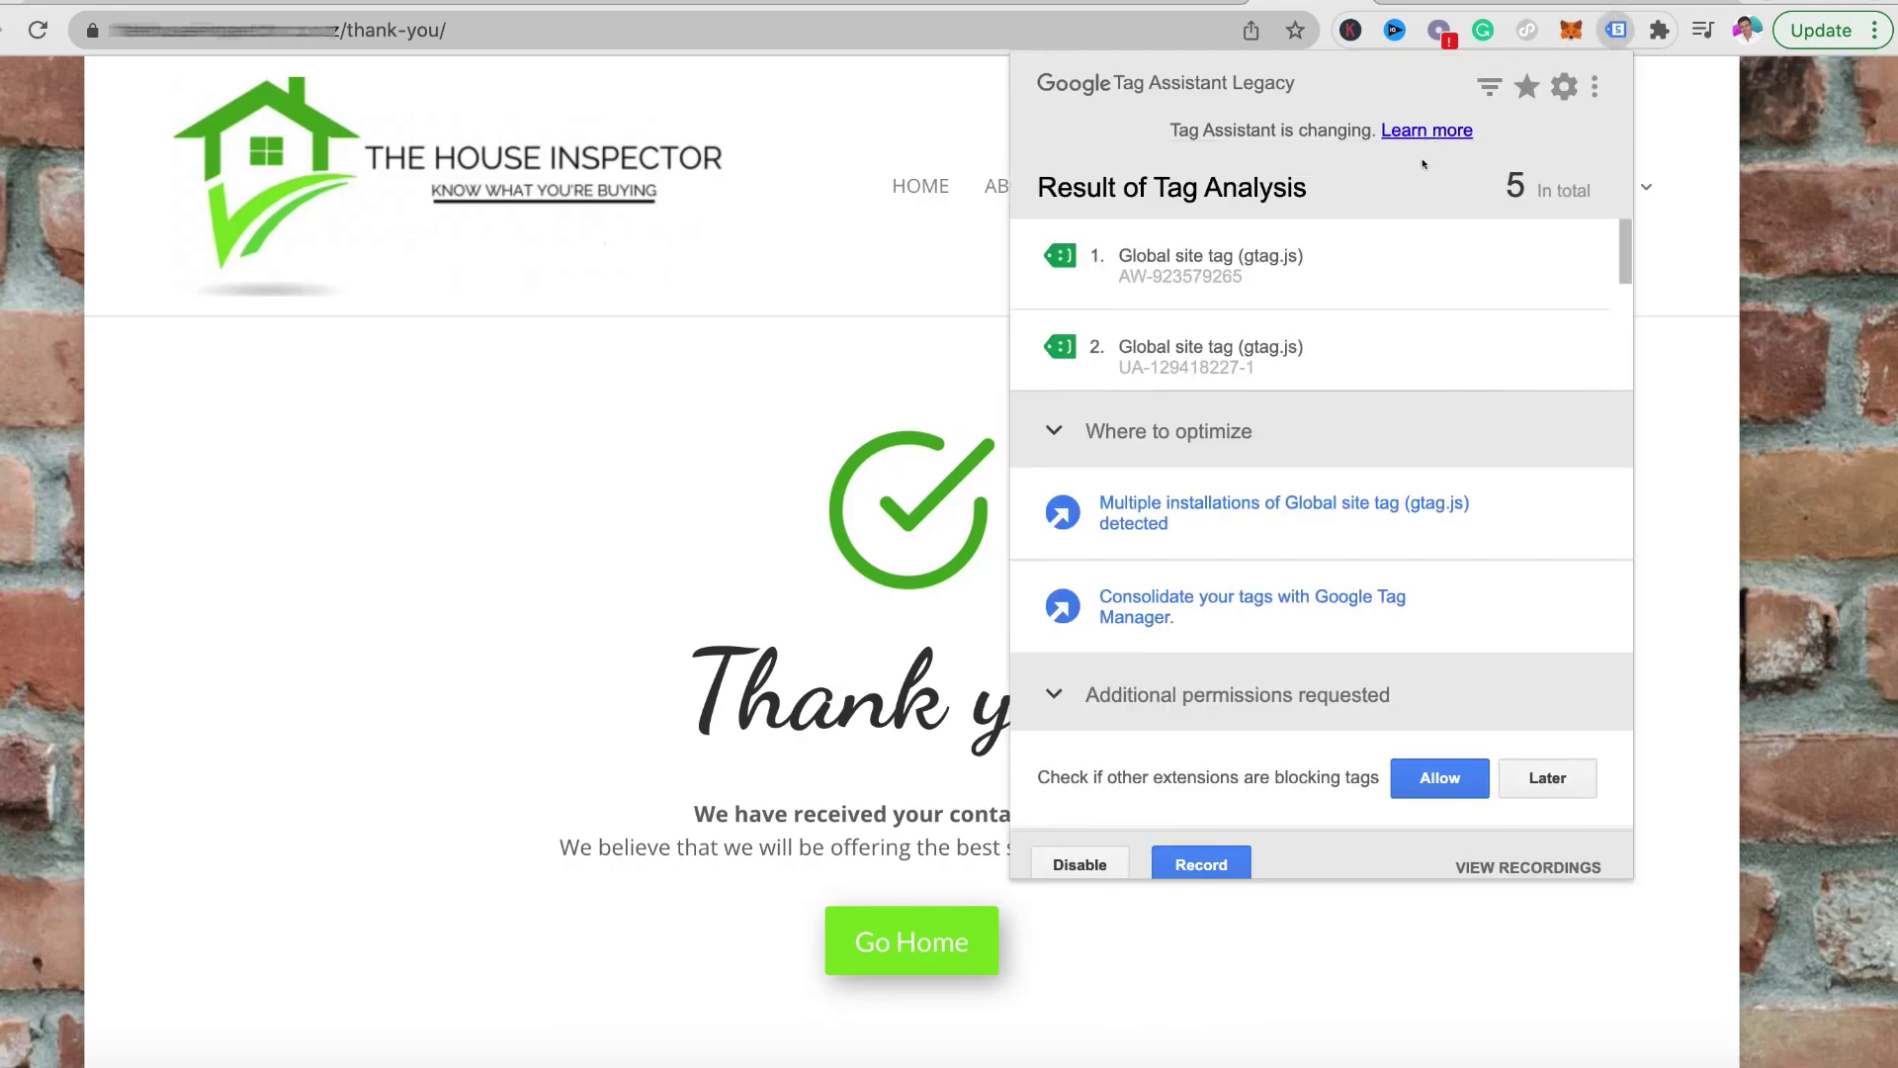
left_click(1052, 420)
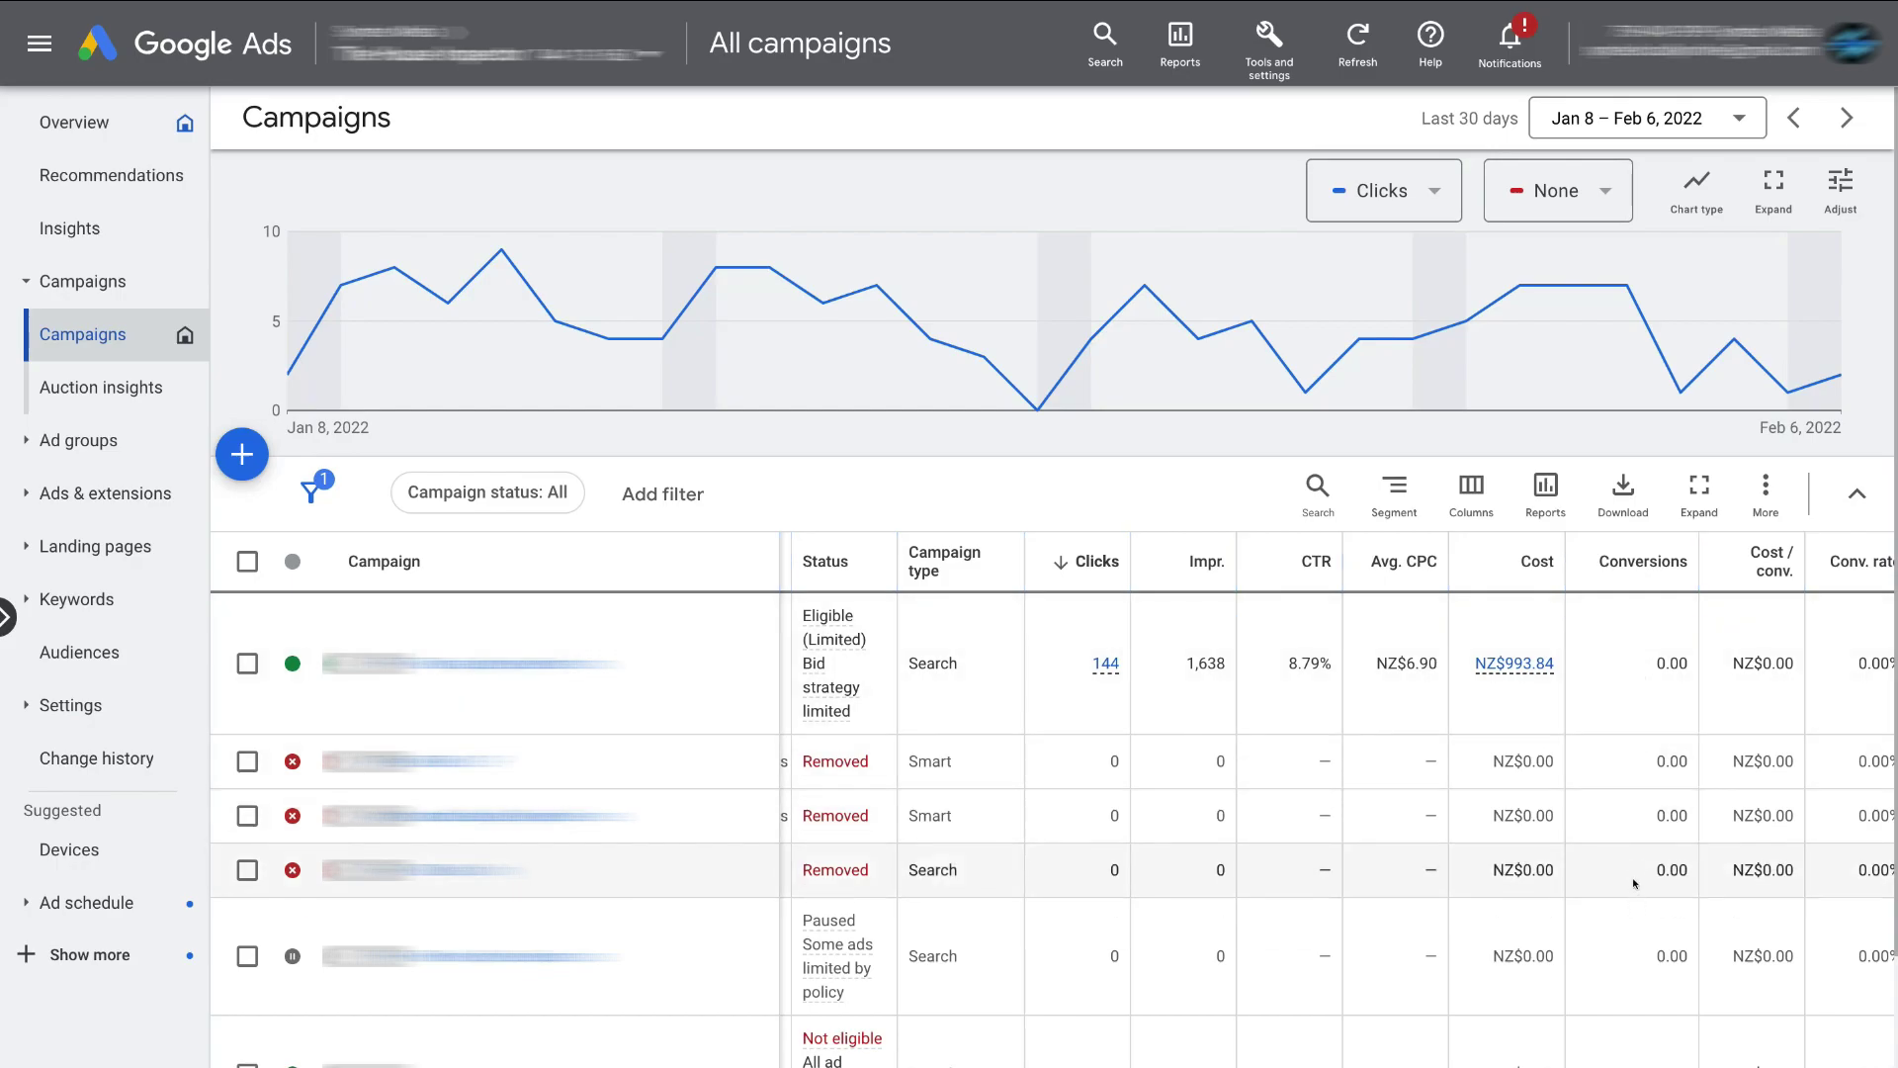
- Switch to the Google Ads Campaigns overview and examine the Conversions, Cost / conv. and Conv. rate columns
scroll(1639, 675, "right", 1)
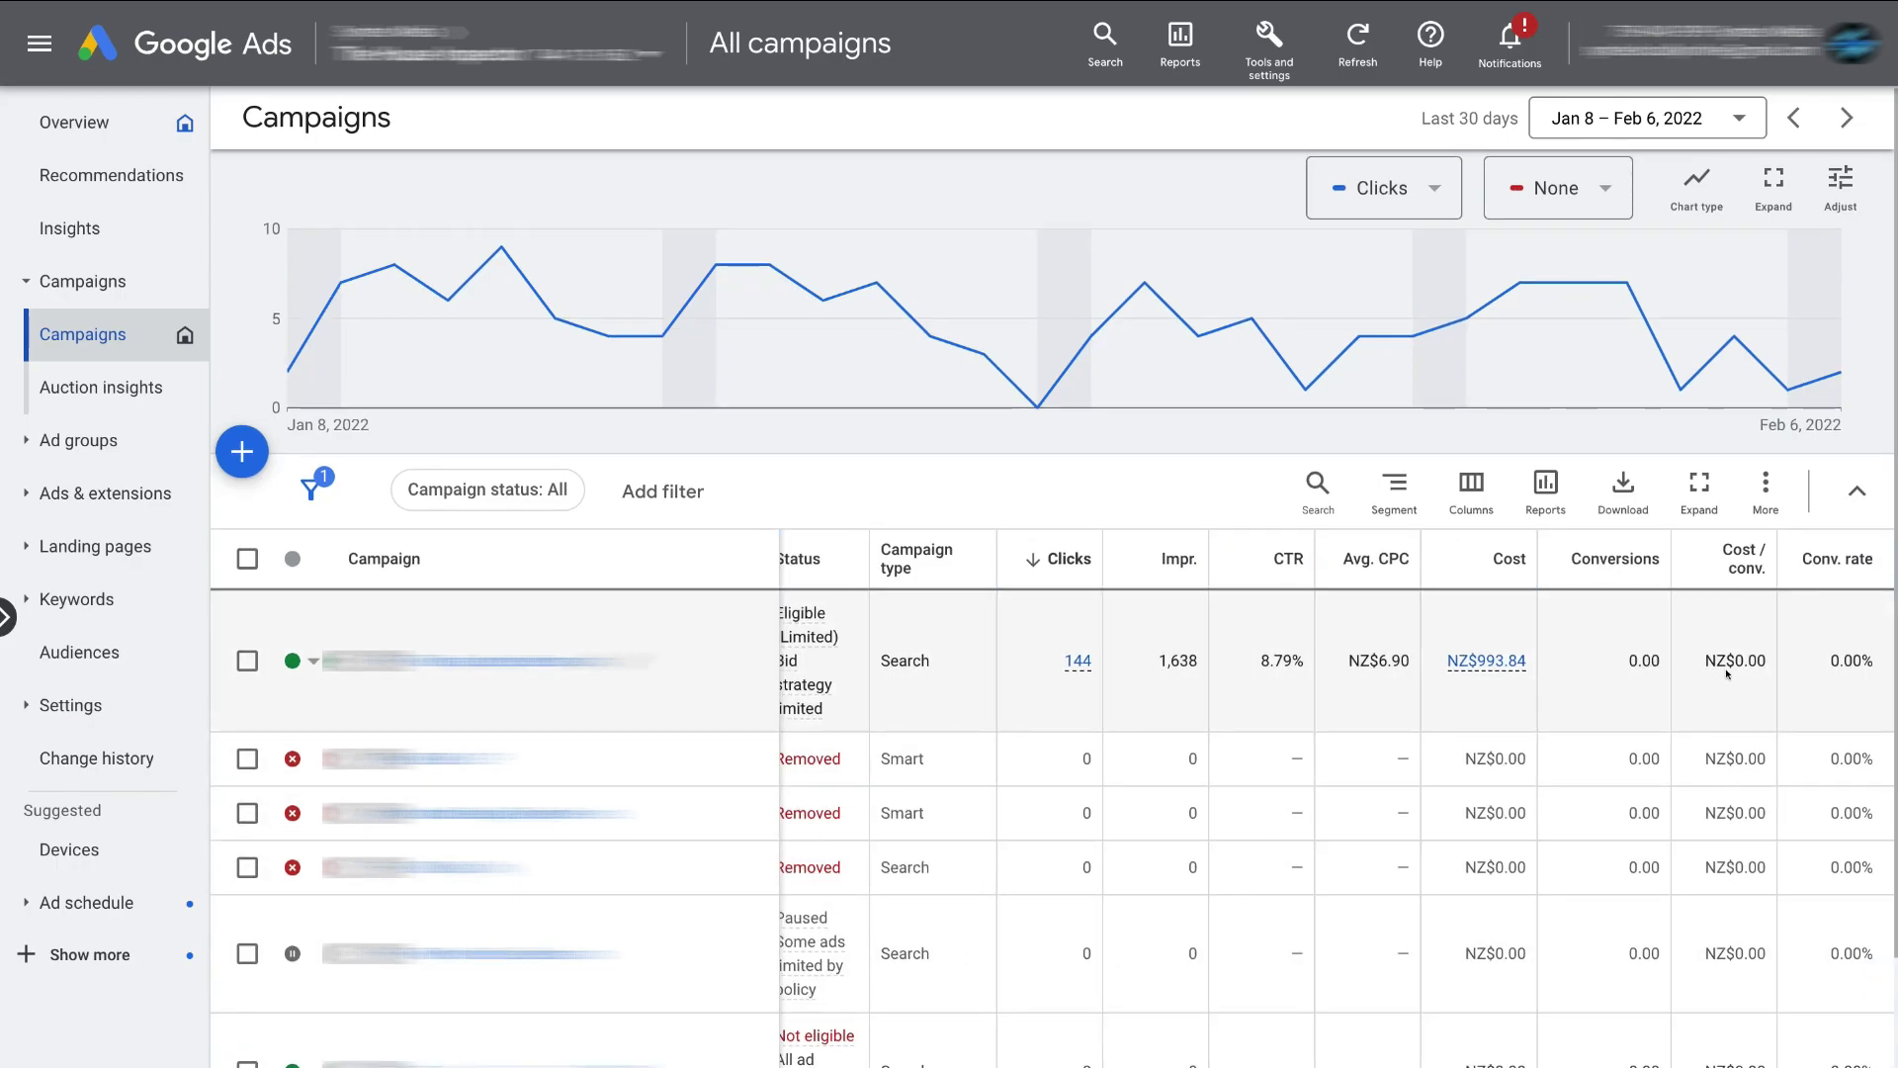